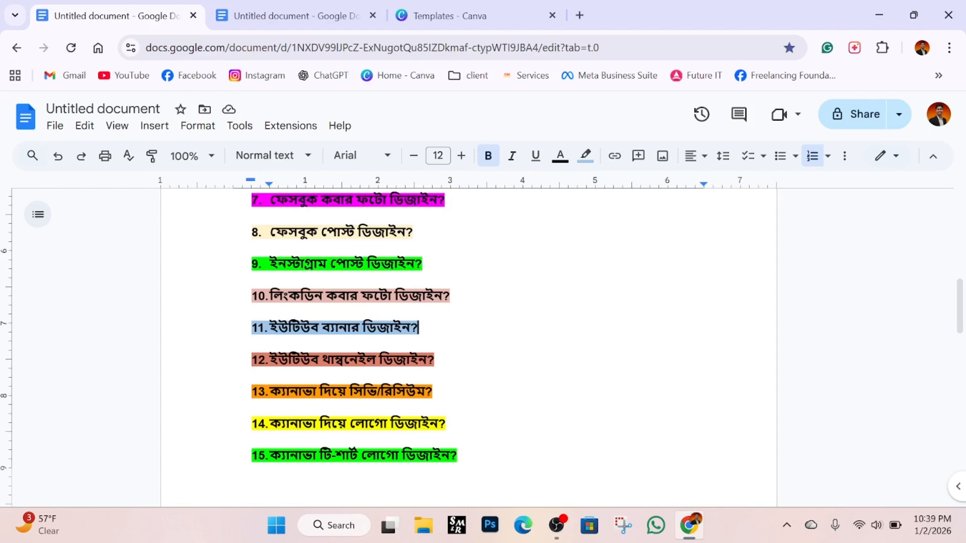
Switch from the Google Docs topic list to the Canva templates tab.
key(ctrl+Tab)
key(ctrl+Tab)
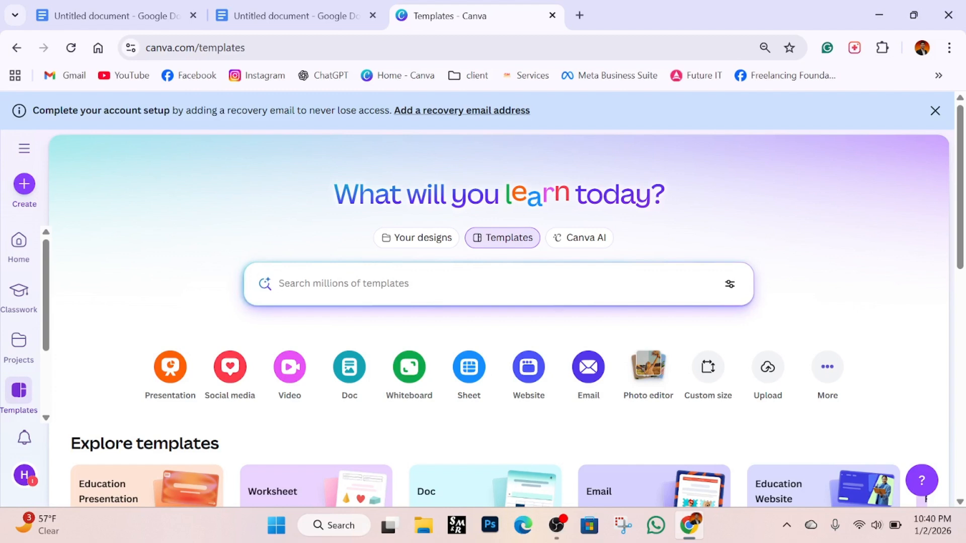
Search Canva templates for 'Facebook Poster Design' and browse the poster results.
click(401, 289)
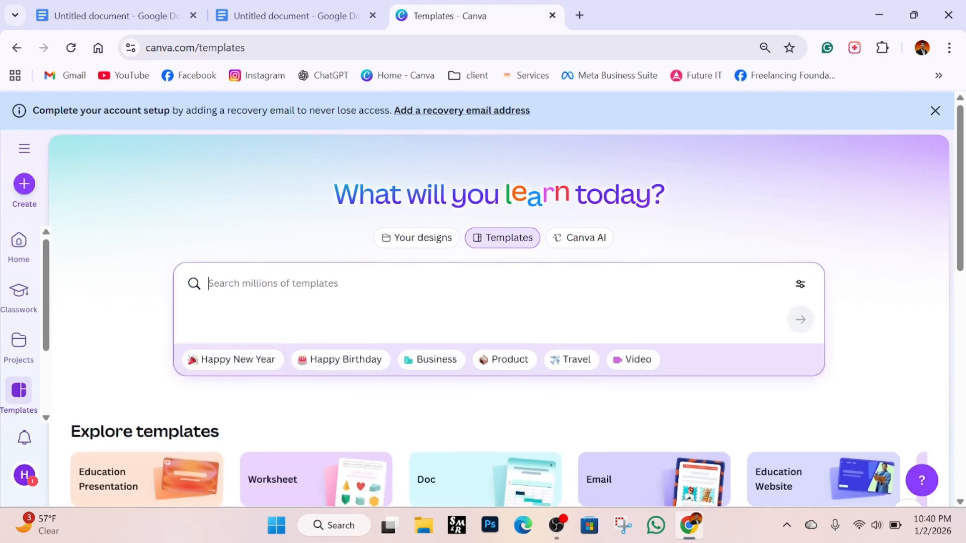
text(Facebook )
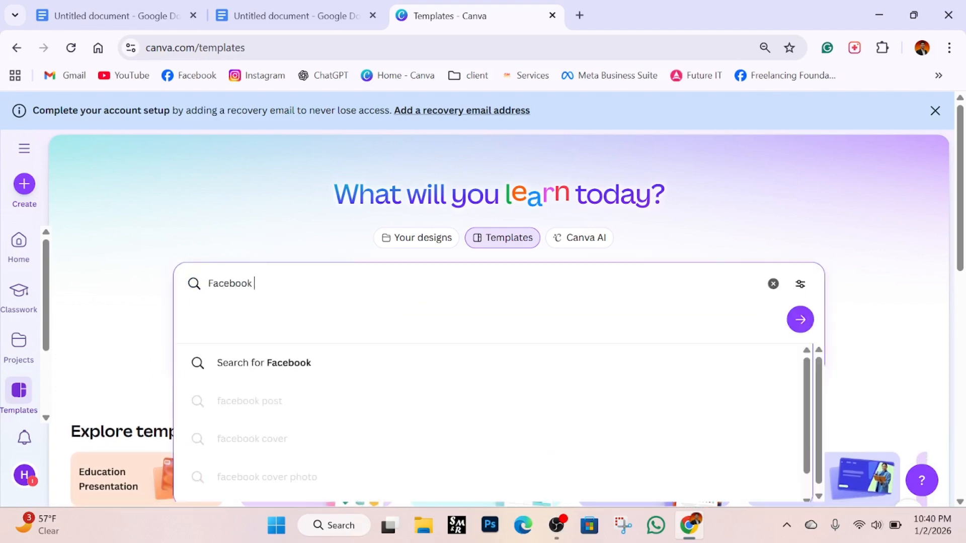
text(Poster Design)
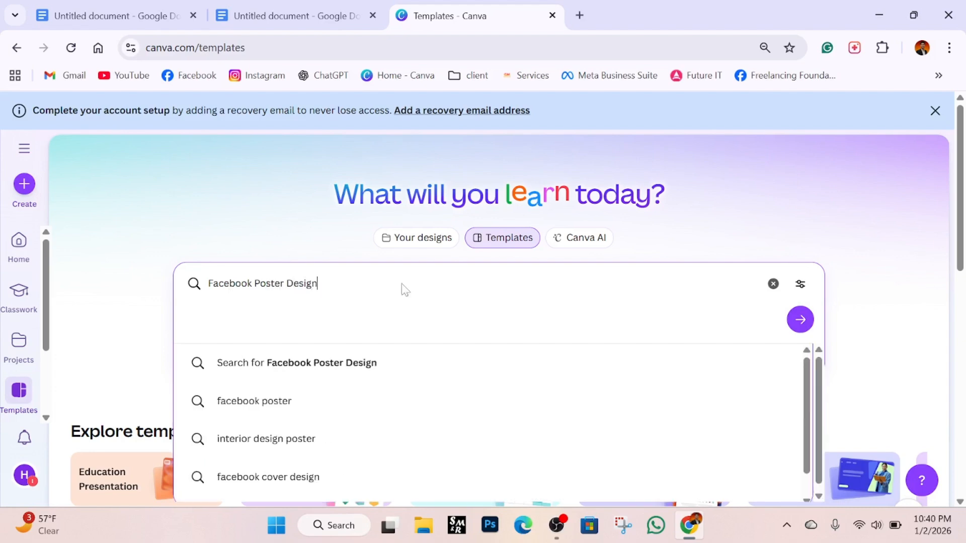
key(Return)
scroll(398, 287, down, 5)
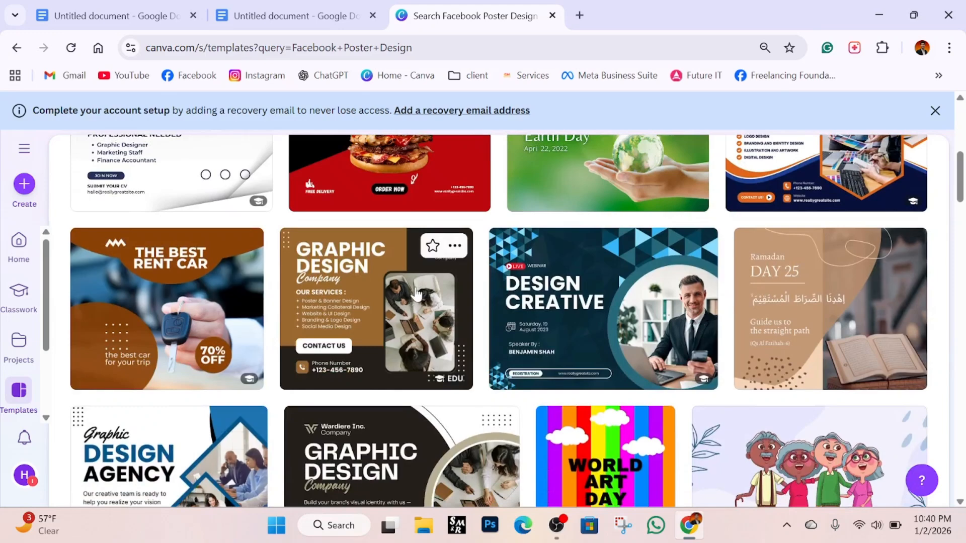
scroll(420, 295, down, 5)
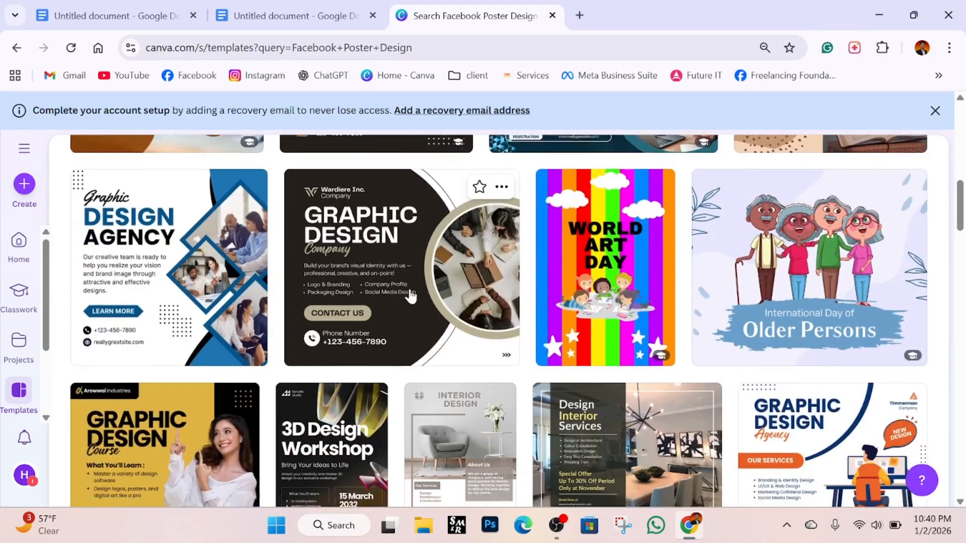
scroll(508, 325, down, 7)
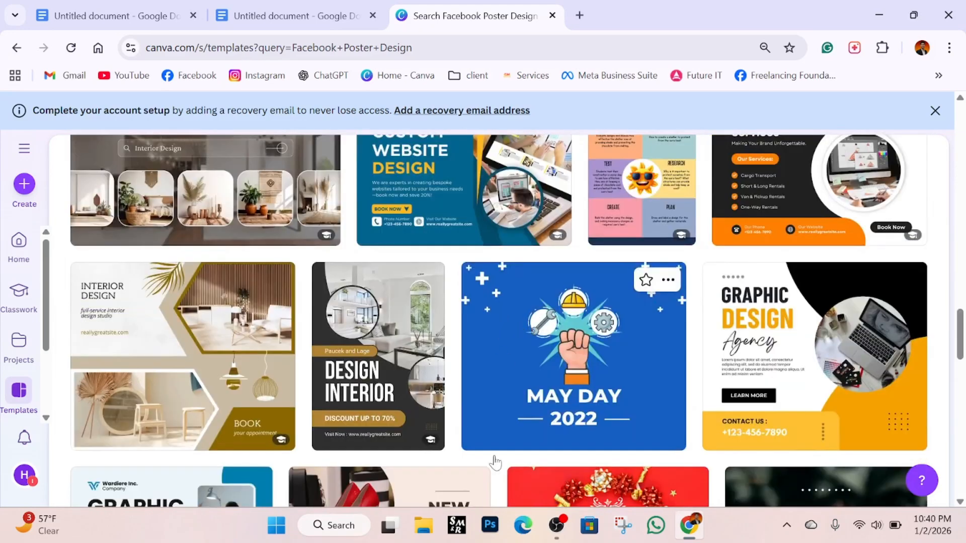
scroll(467, 320, down, 3)
scroll(465, 310, up, 7)
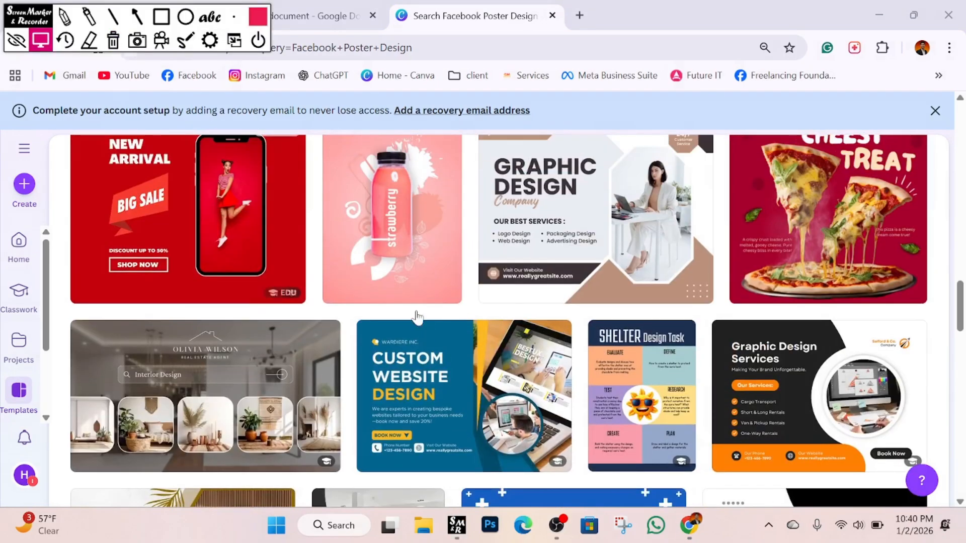
scroll(549, 335, up, 3)
scroll(547, 332, down, 3)
scroll(547, 332, up, 10)
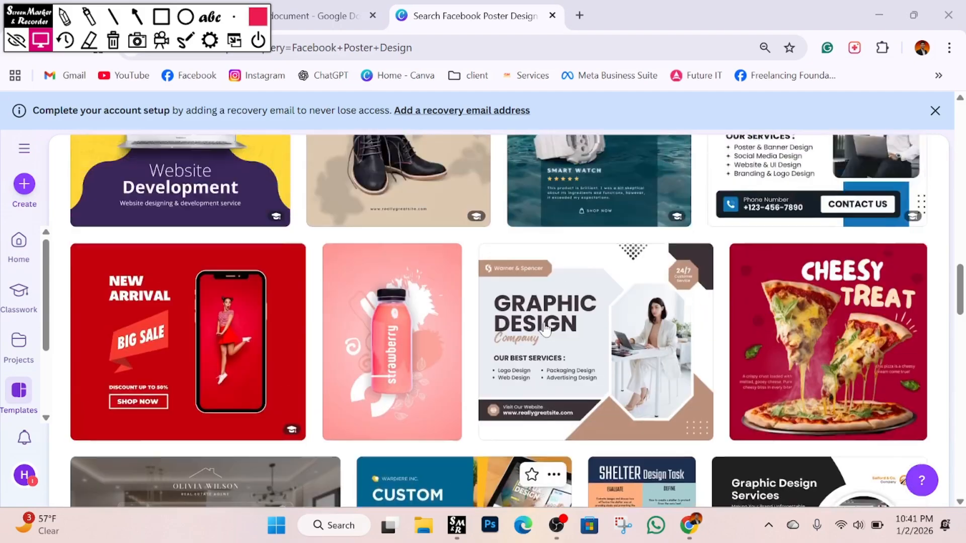
scroll(545, 329, down, 10)
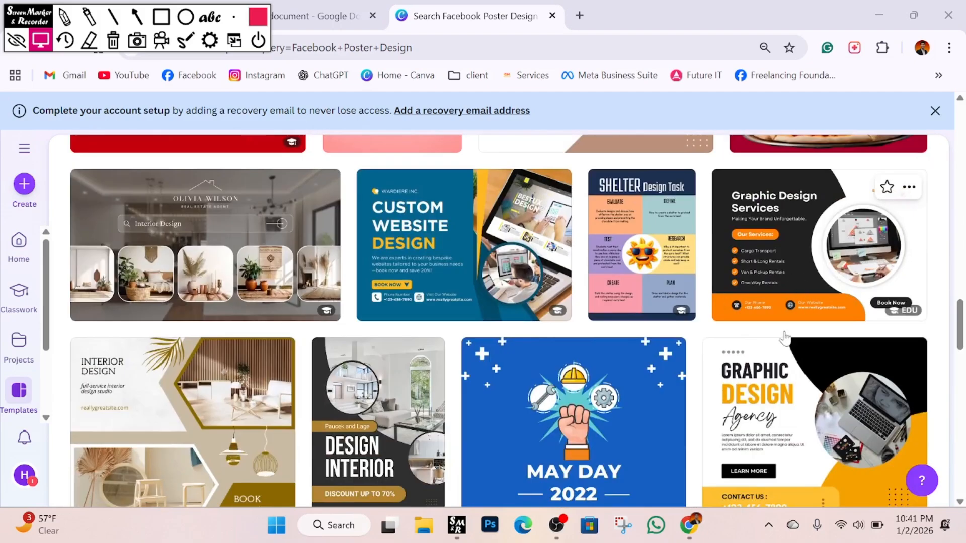
Preview the Black Orange Modern Graphic Design Services Poster and customize it in the editor.
click(783, 307)
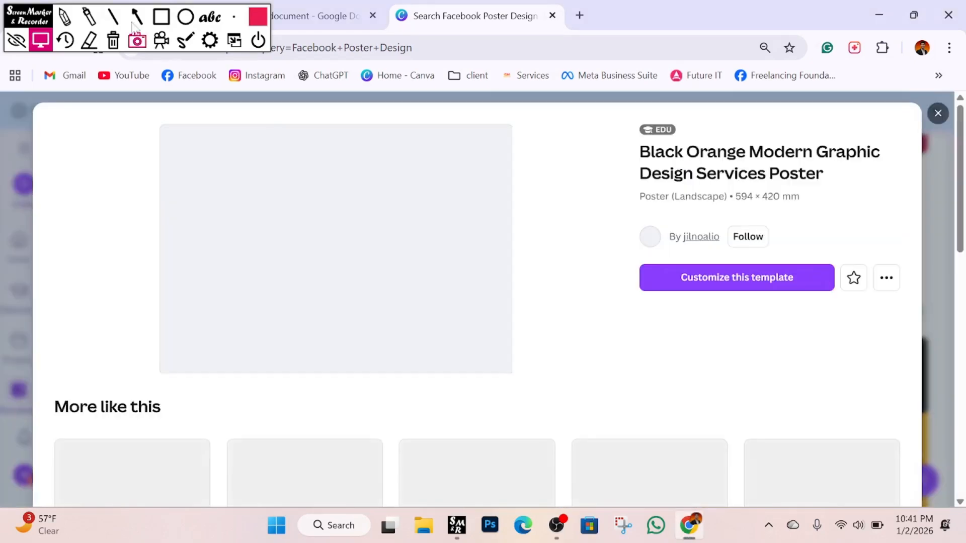
click(162, 17)
mouse_move(630, 250)
mouse_down()
mouse_move(668, 290)
mouse_move(840, 301)
mouse_up()
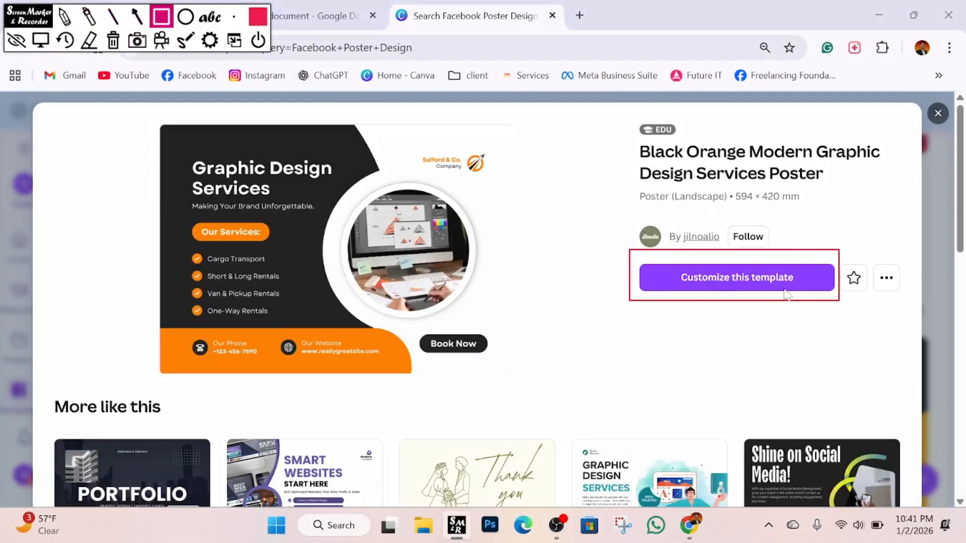
key(Escape)
click(737, 278)
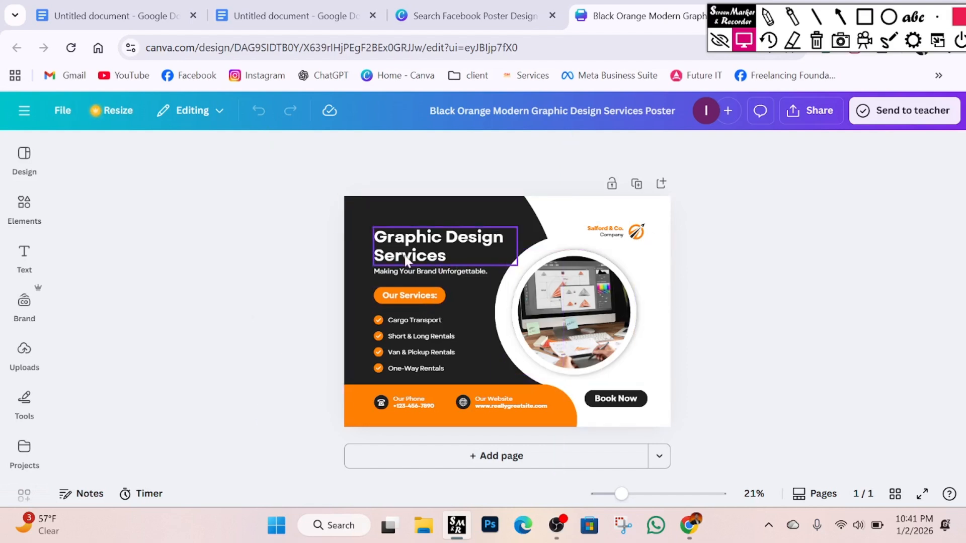
click(864, 17)
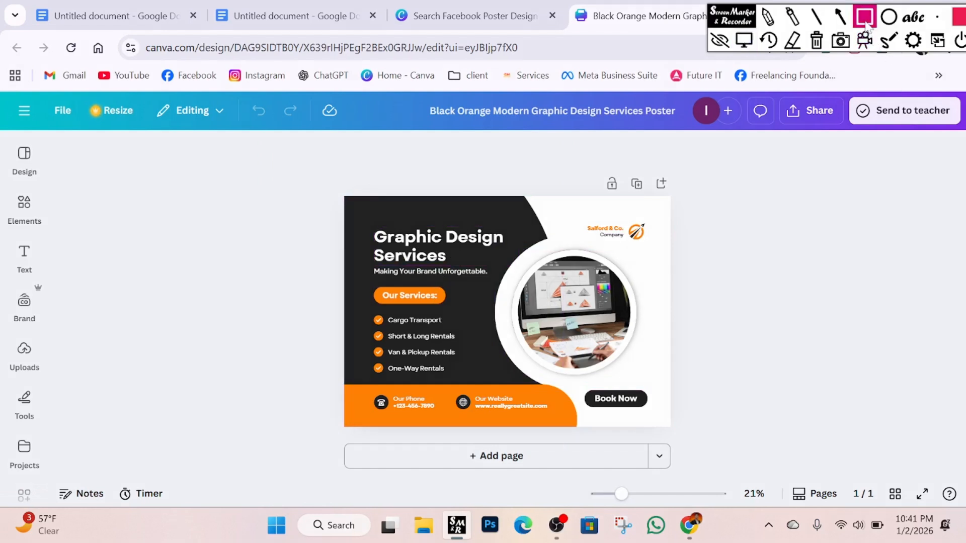
drag(299, 198, 528, 263)
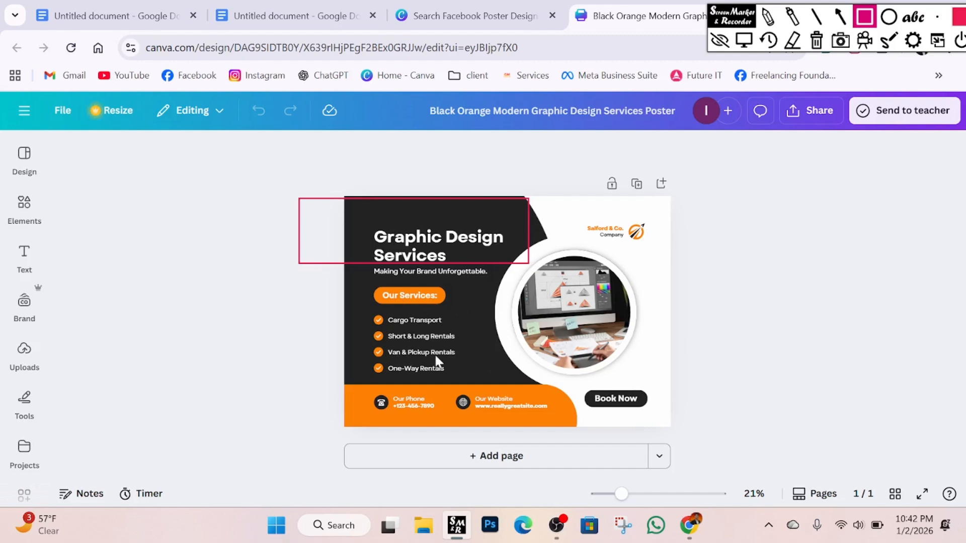
drag(358, 388, 443, 419)
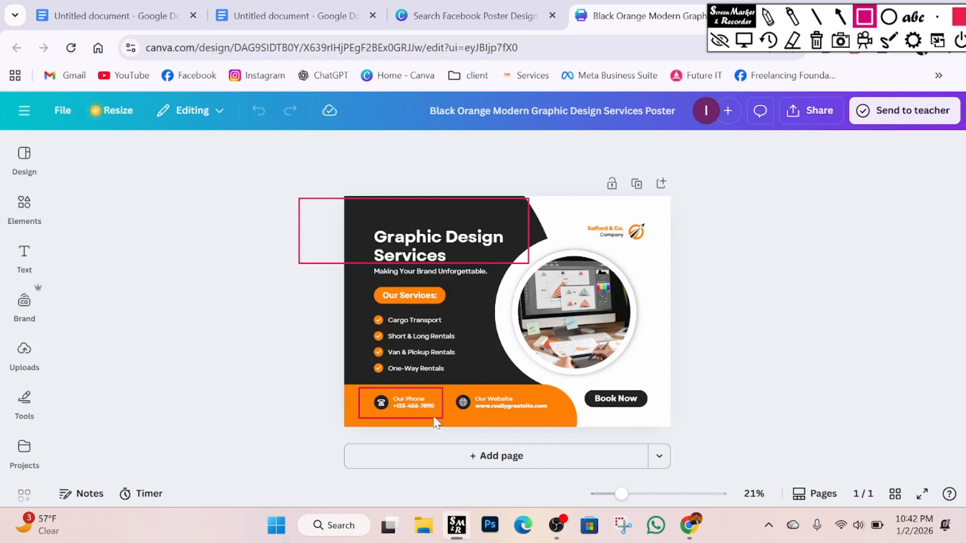
drag(453, 386, 549, 416)
drag(582, 216, 647, 245)
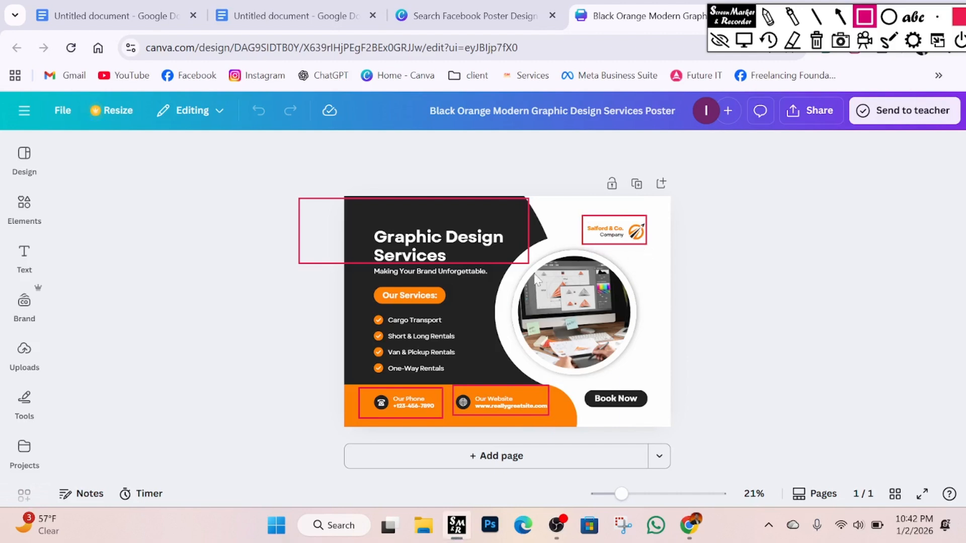
drag(521, 248, 635, 364)
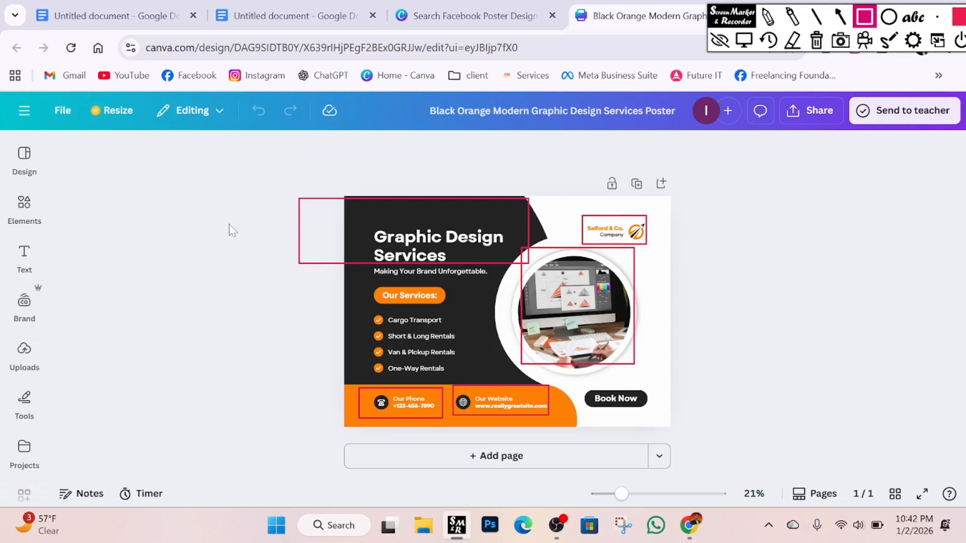
click(816, 40)
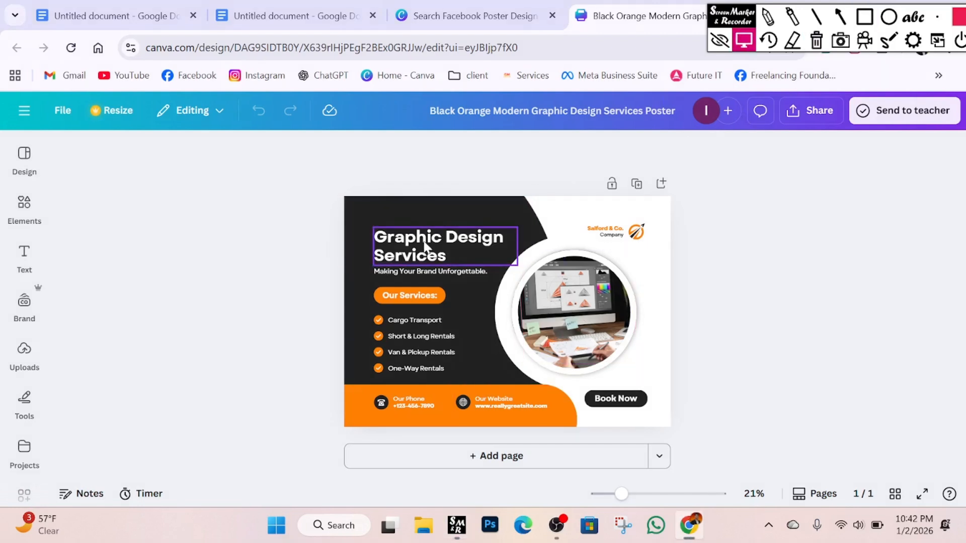
Replace 'Graphic' in the heading with 'Canva' and zoom the canvas to 29%.
click(743, 40)
double_click(408, 237)
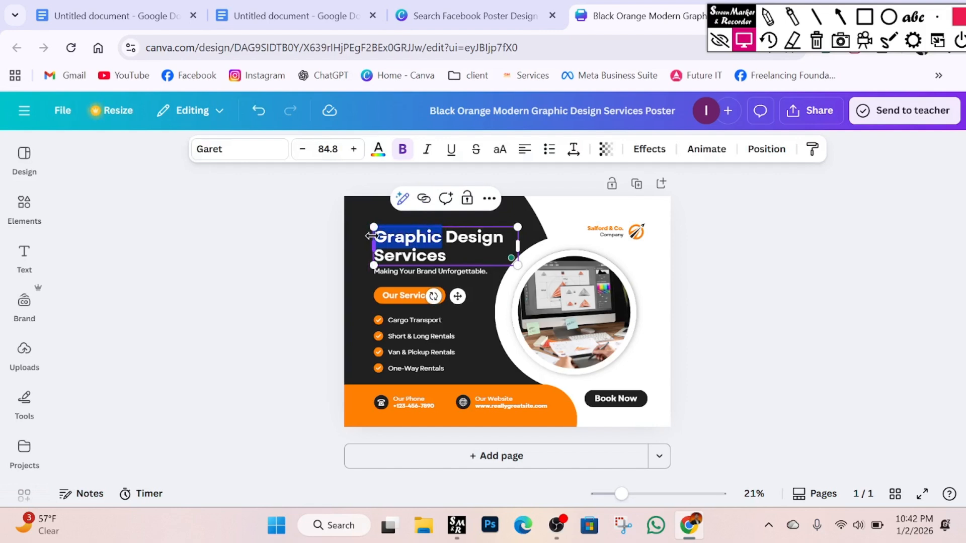
text(Canva)
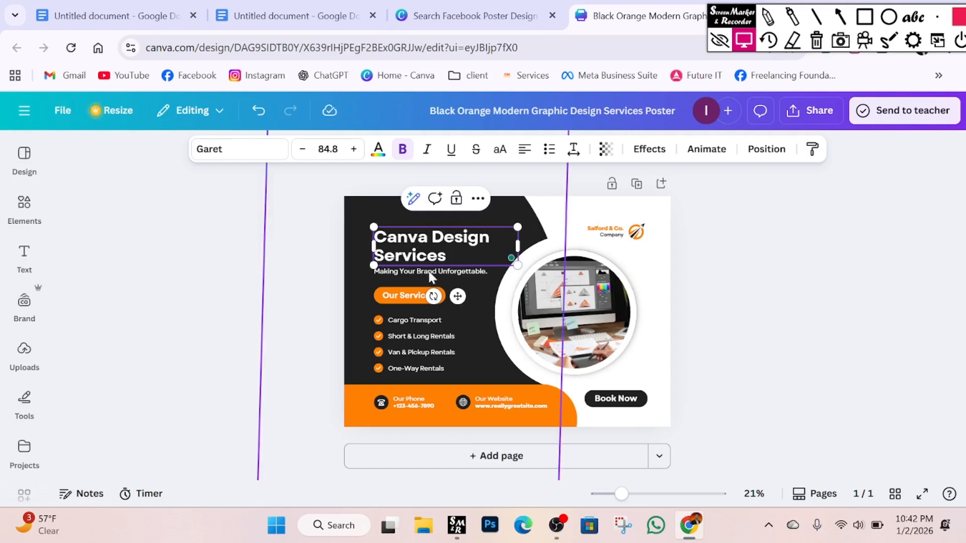
click(311, 275)
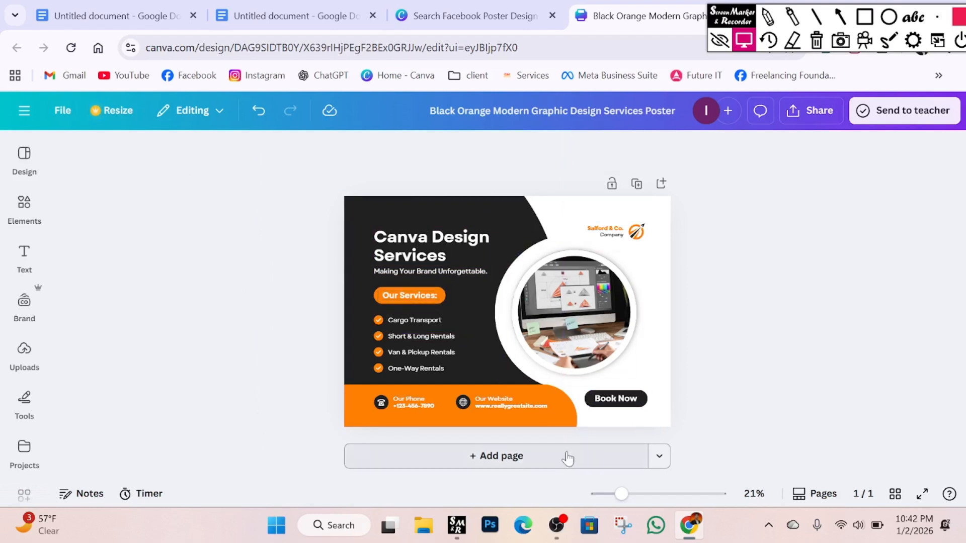
drag(645, 507, 630, 495)
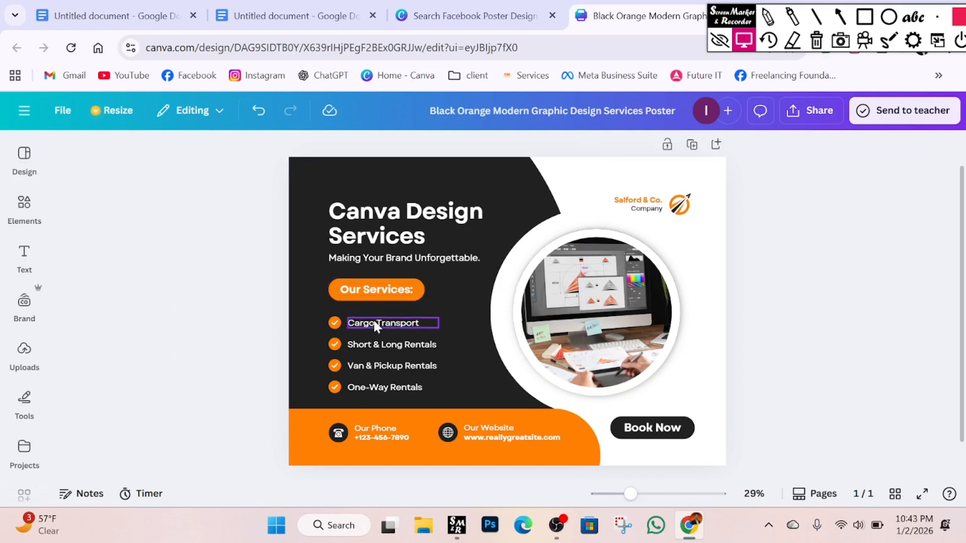
Retype the four list items as Facebook poster, YouTube Thumbnail, Linkedin Cover and Logo Design.
double_click(415, 322)
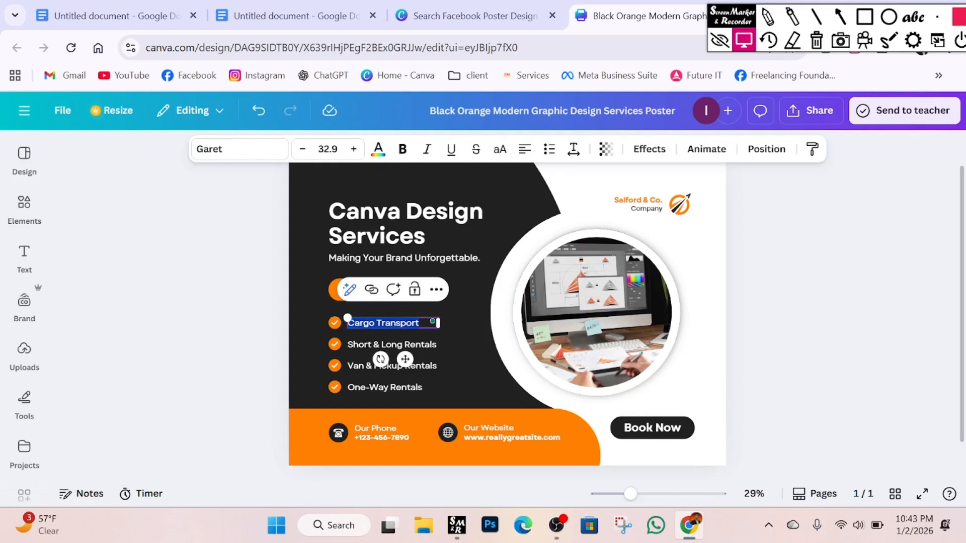
text(Facebook)
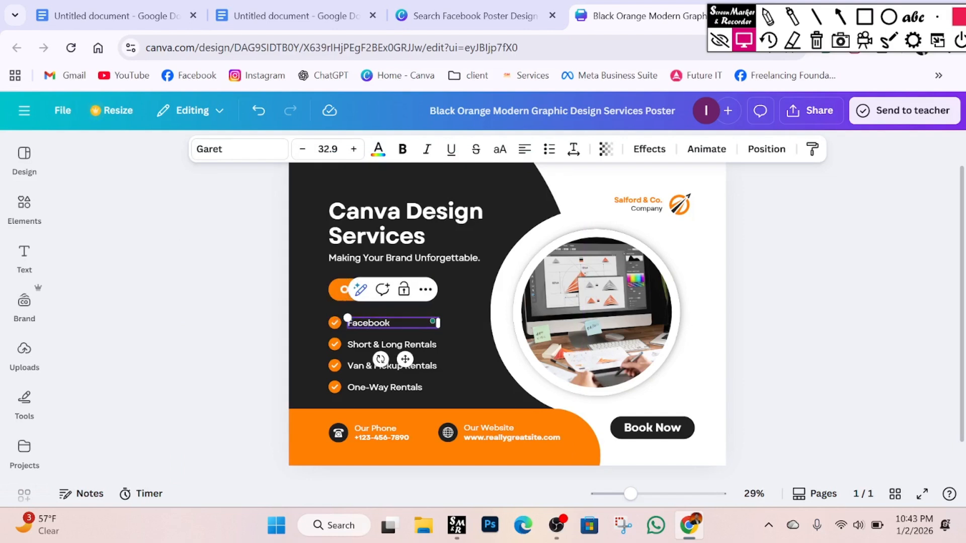
text( poster)
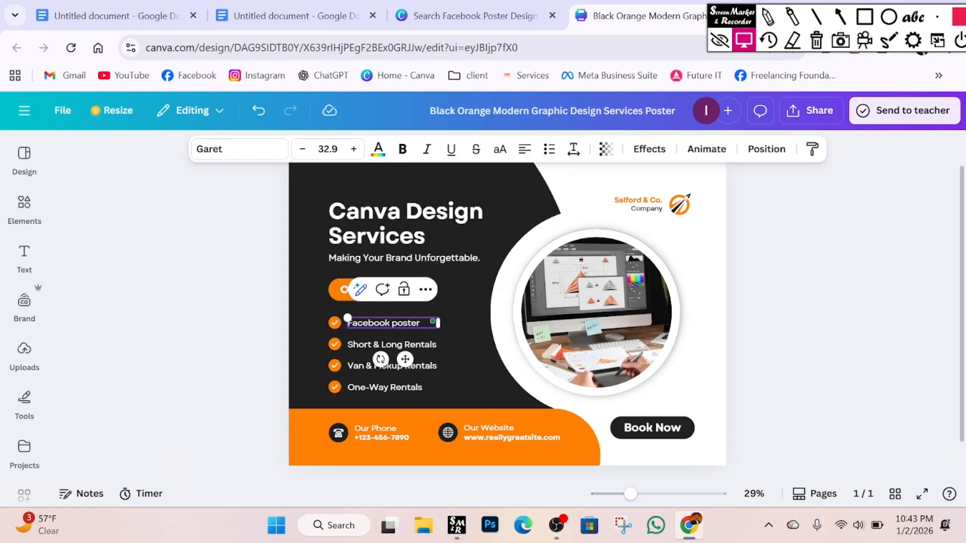
double_click(435, 346)
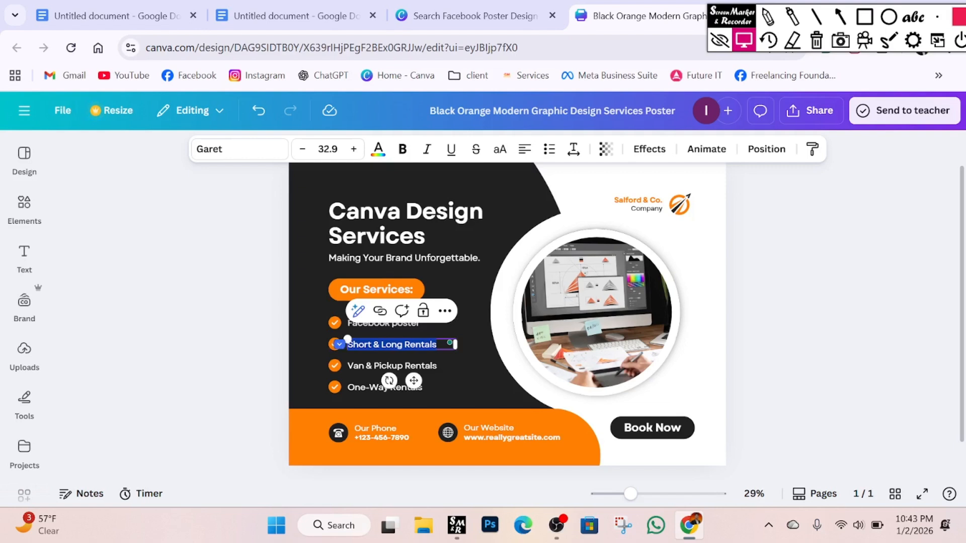
text(YouTube Thumbnail)
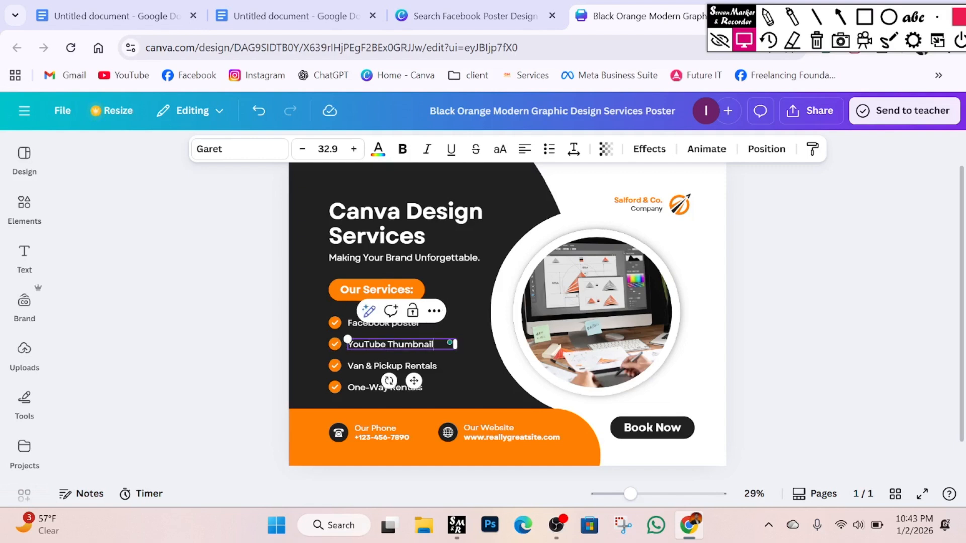
click(431, 367)
click(431, 367)
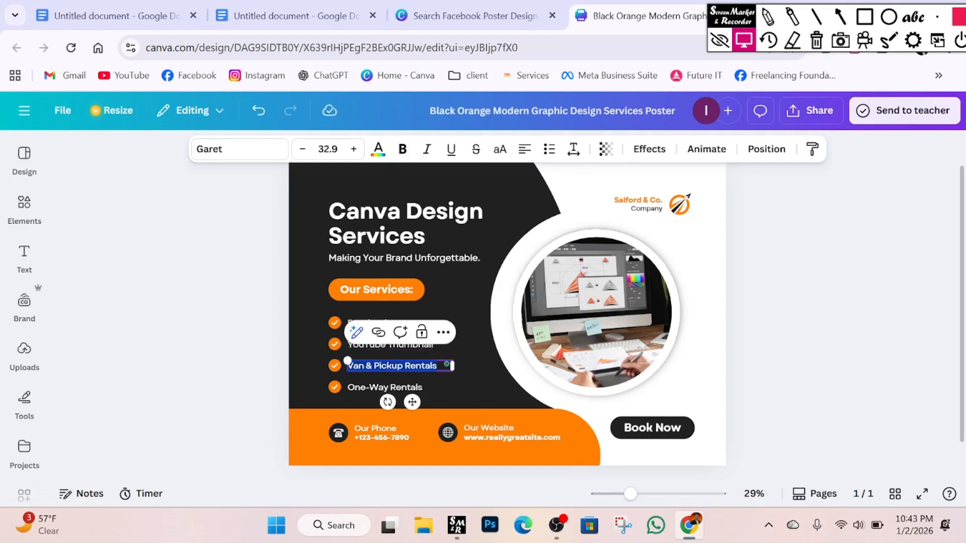
text(Linkedin Cover)
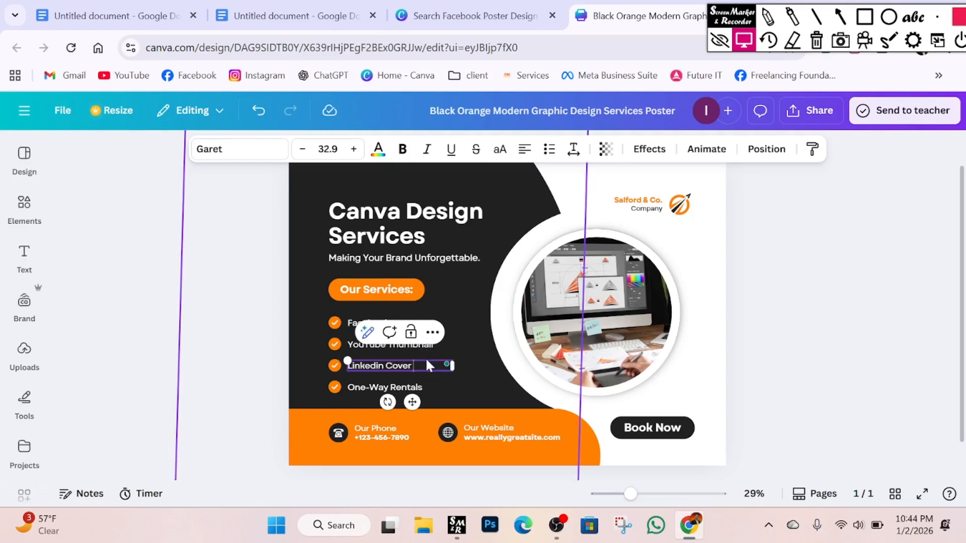
click(403, 388)
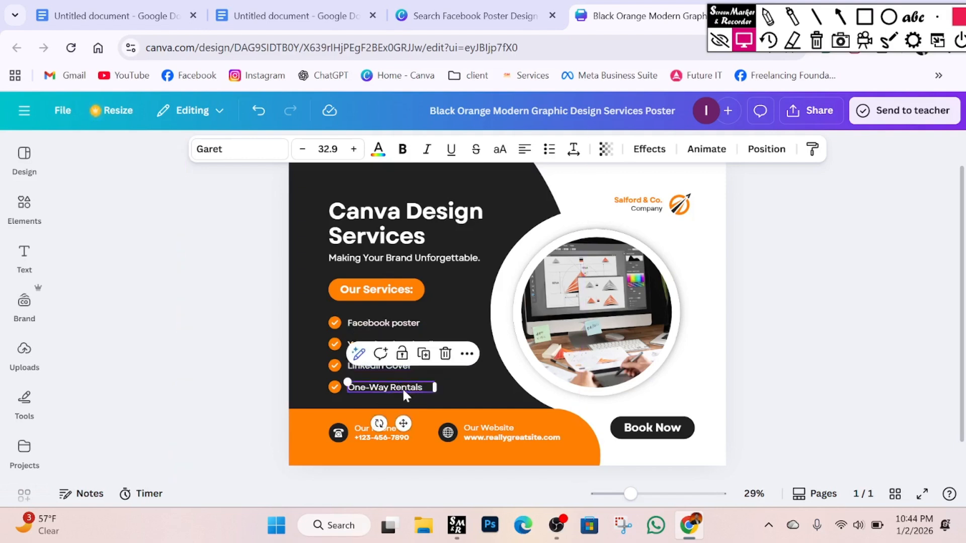
click(403, 388)
text(Log)
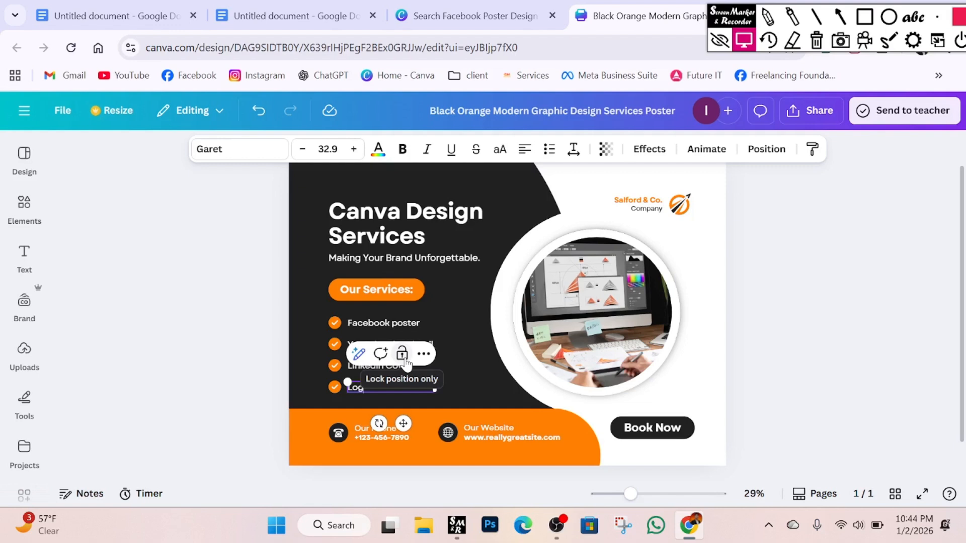
text(o)
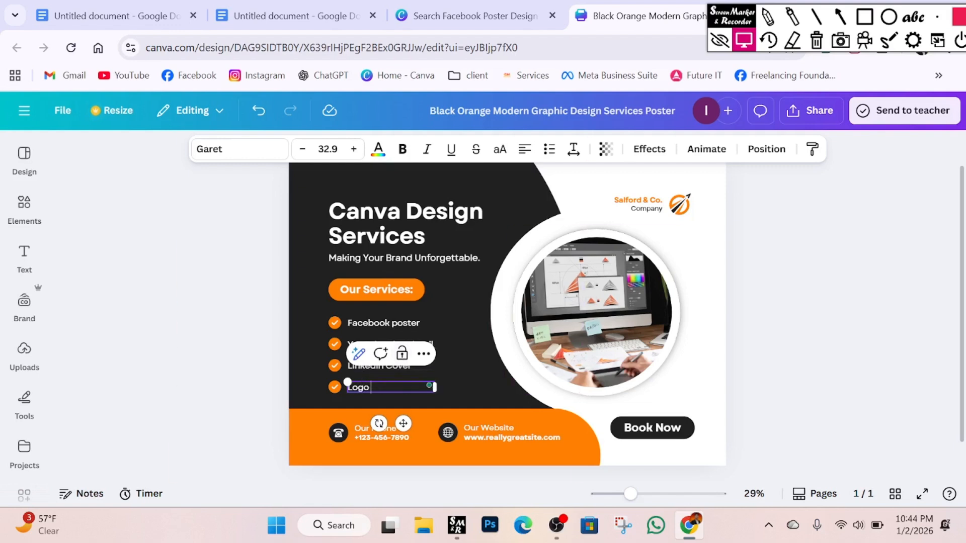
text( Design)
Copy the word 'Design' and append it to the Linkedin Cover, YouTube Thumbnail and Facebook poster lines.
key(ctrl+shift+Left)
key(ctrl+c)
click(442, 365)
key(ctrl+v)
click(434, 344)
key(ctrl+v)
click(434, 323)
drag(457, 340, 466, 319)
key(ctrl+v)
click(345, 338)
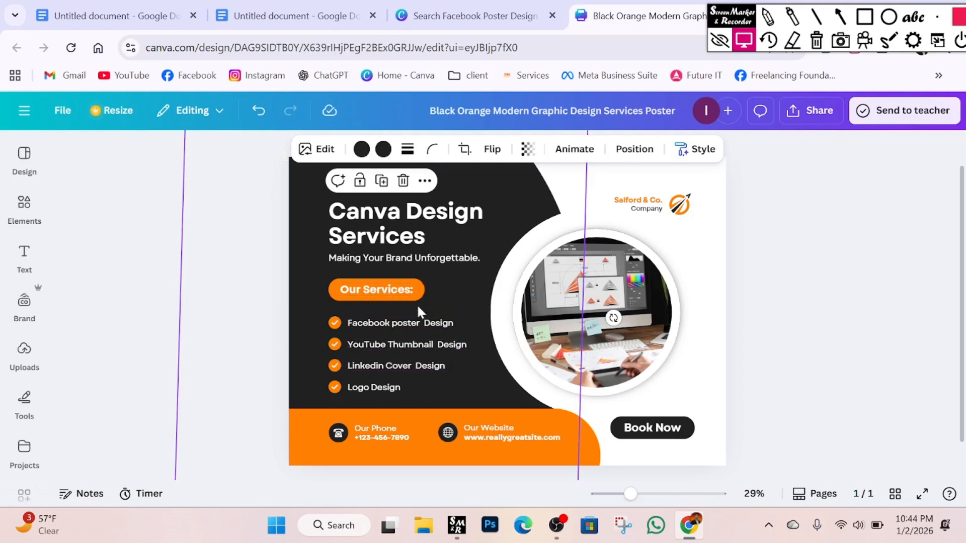
scroll(808, 337, down, 2)
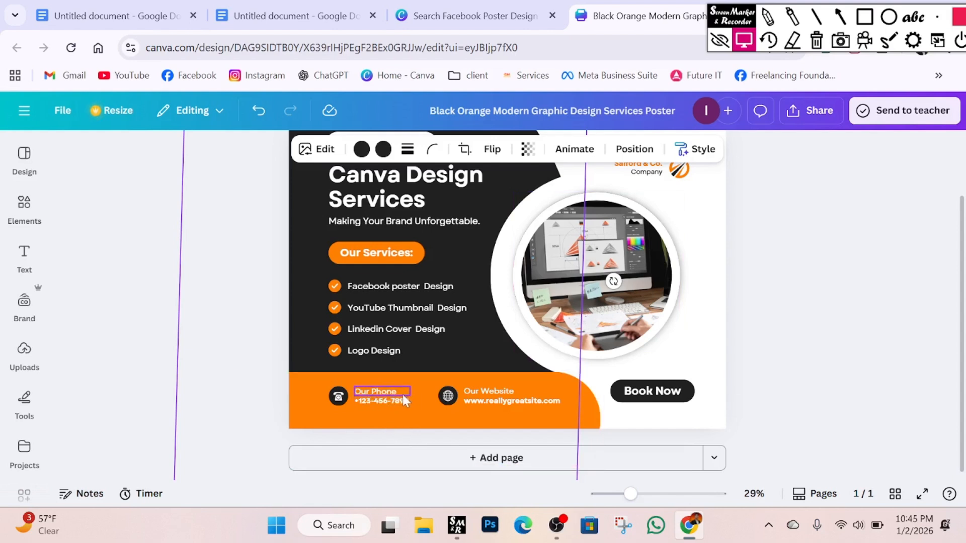
Enter the contact phone number in the footer, enlarge it to 30.6 and align it beside the phone icon.
double_click(390, 398)
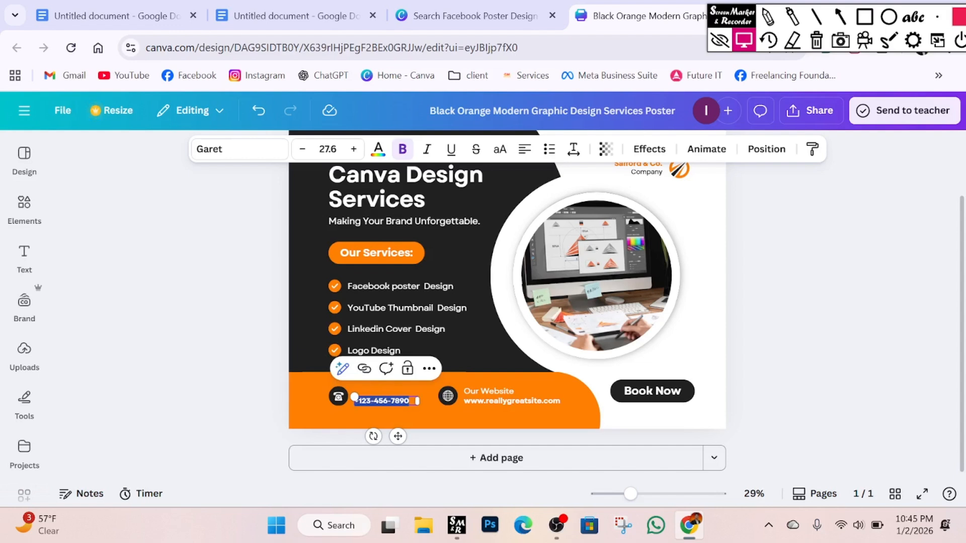
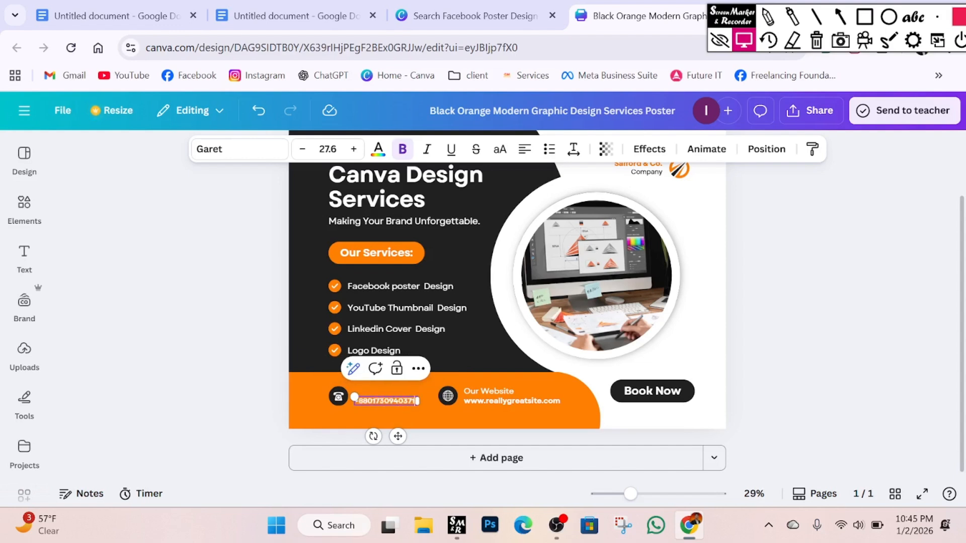
click(446, 432)
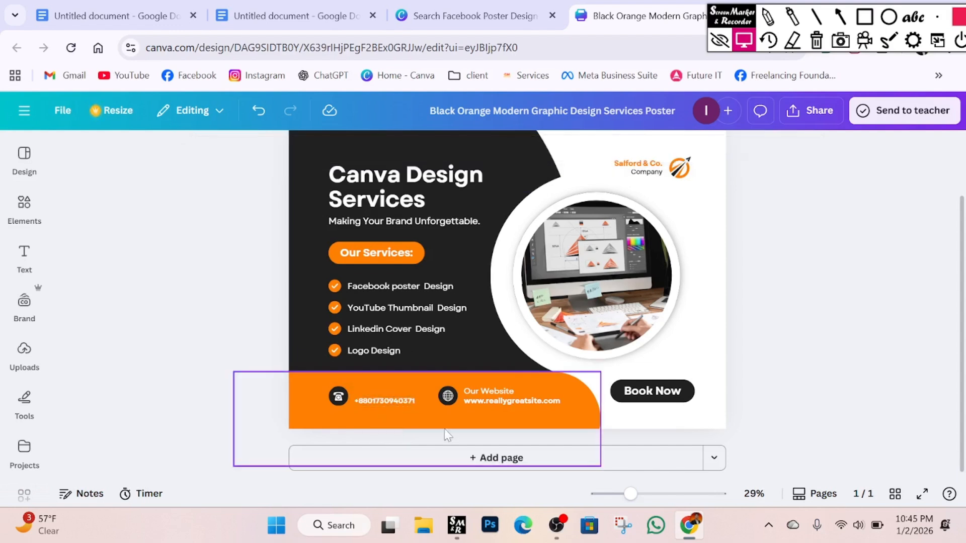
click(385, 400)
drag(385, 399, 382, 397)
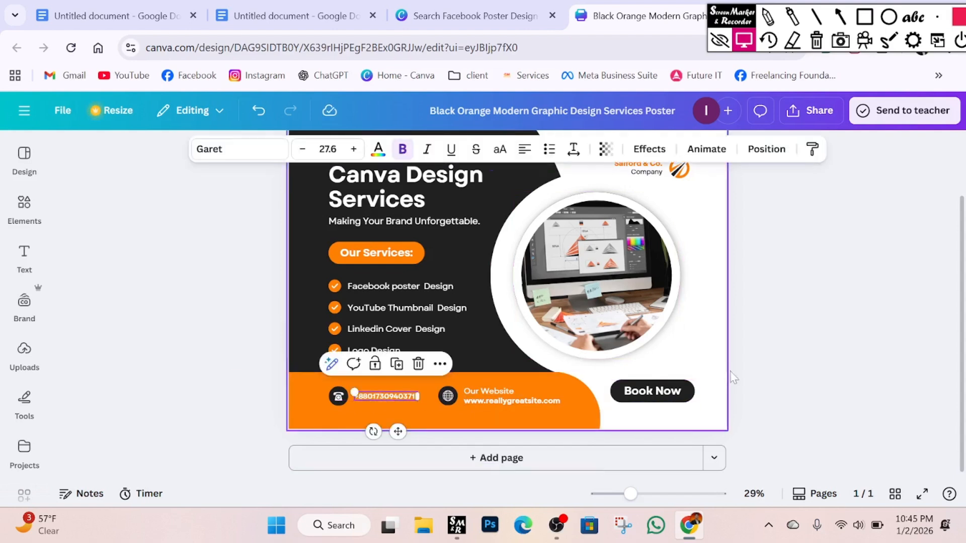
click(369, 433)
double_click(376, 402)
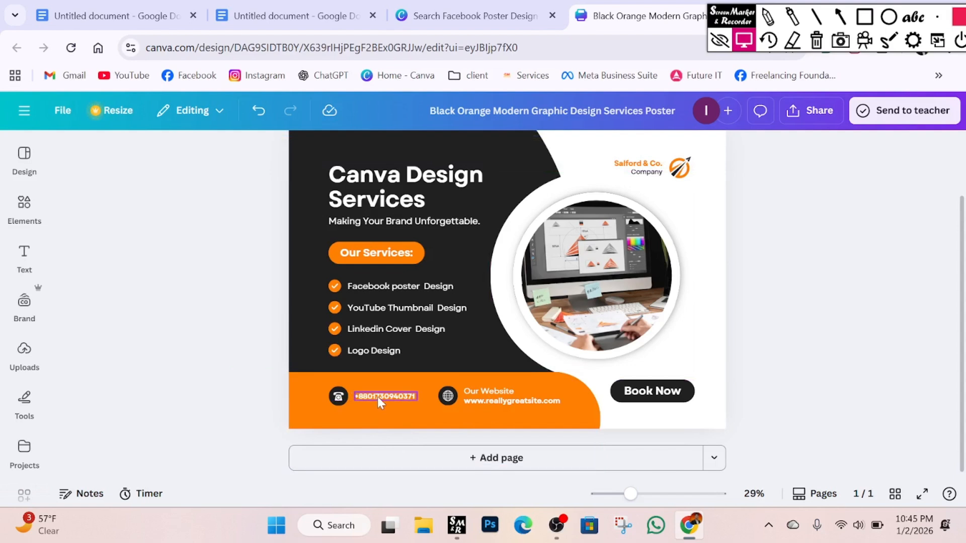
drag(350, 389, 343, 386)
drag(395, 433, 403, 435)
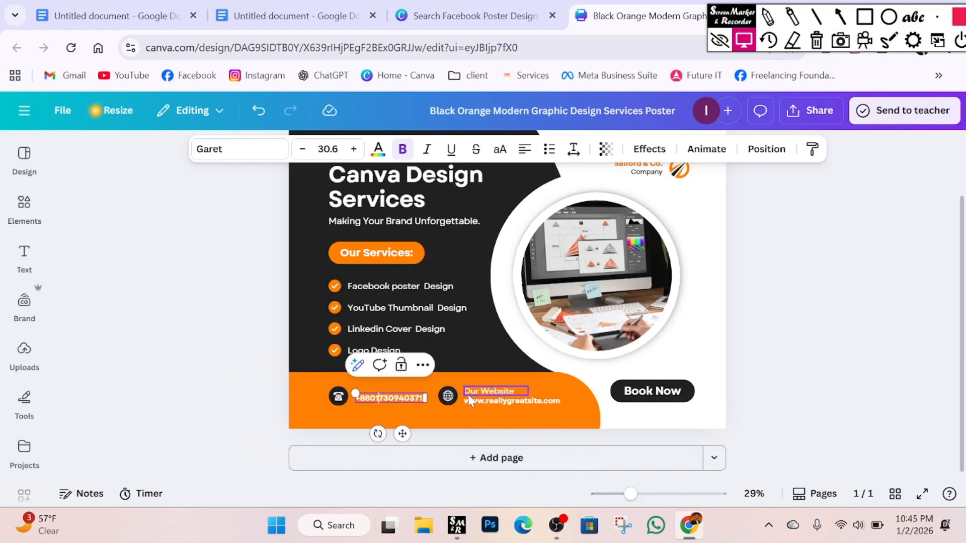
Delete the Our Website label, leaving only the website address.
click(484, 401)
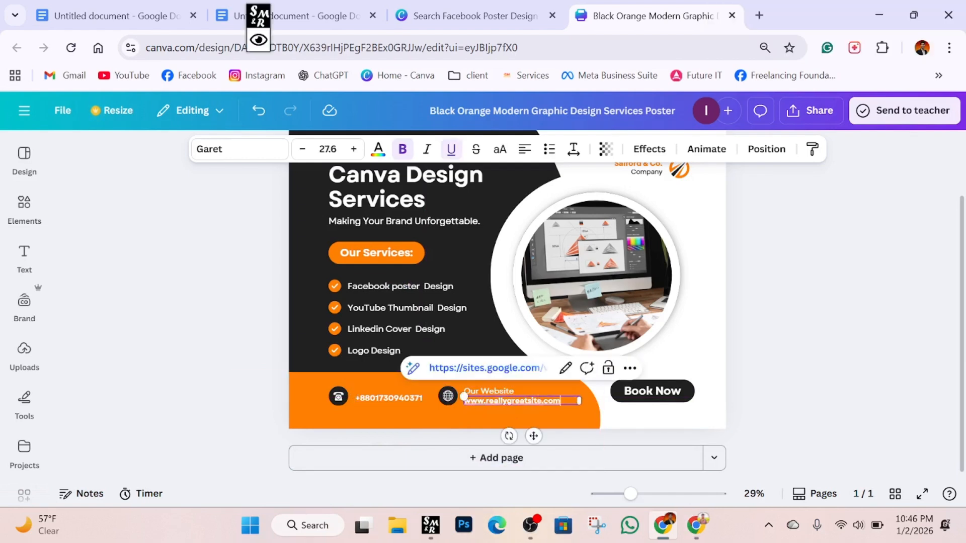
click(768, 371)
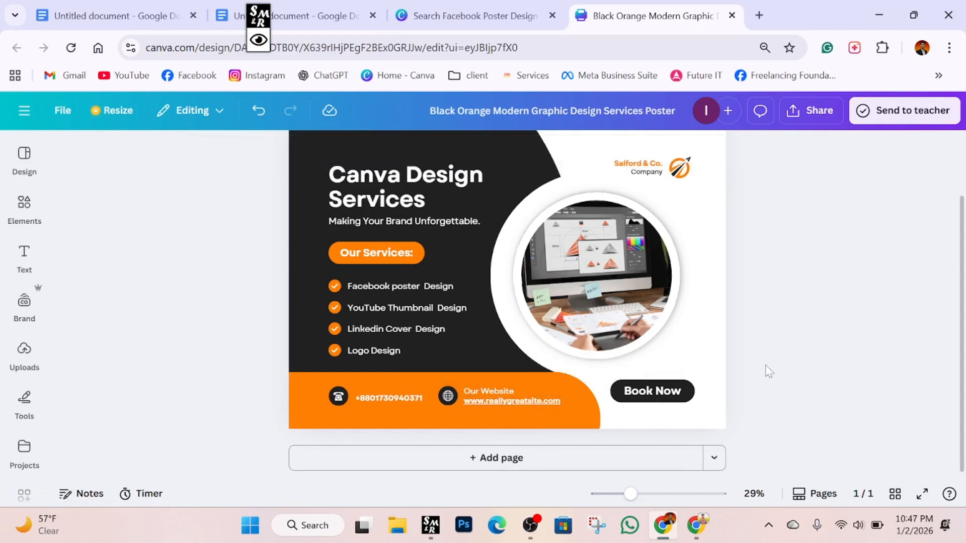
click(476, 393)
click(527, 356)
click(526, 402)
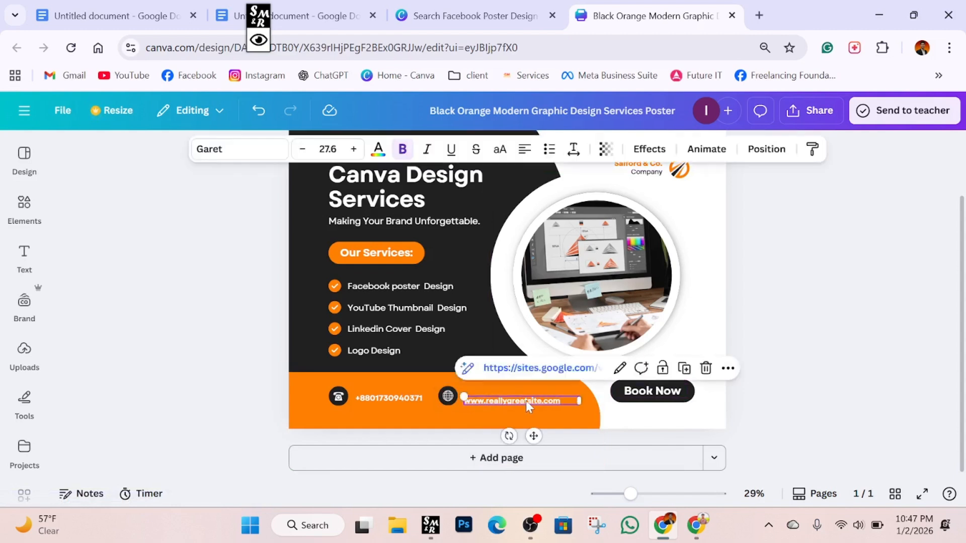
click(754, 356)
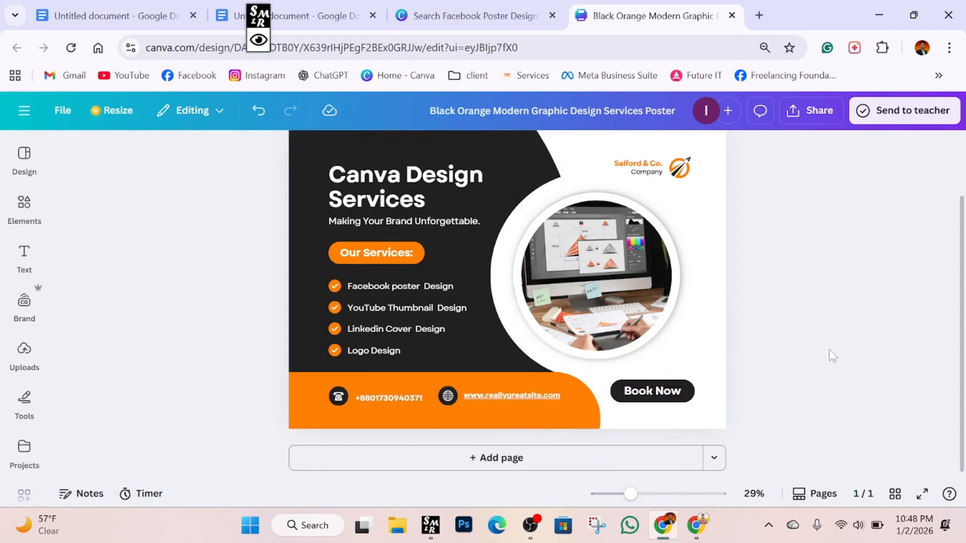
Begin retyping the Book Now button text as 'Order'.
click(627, 393)
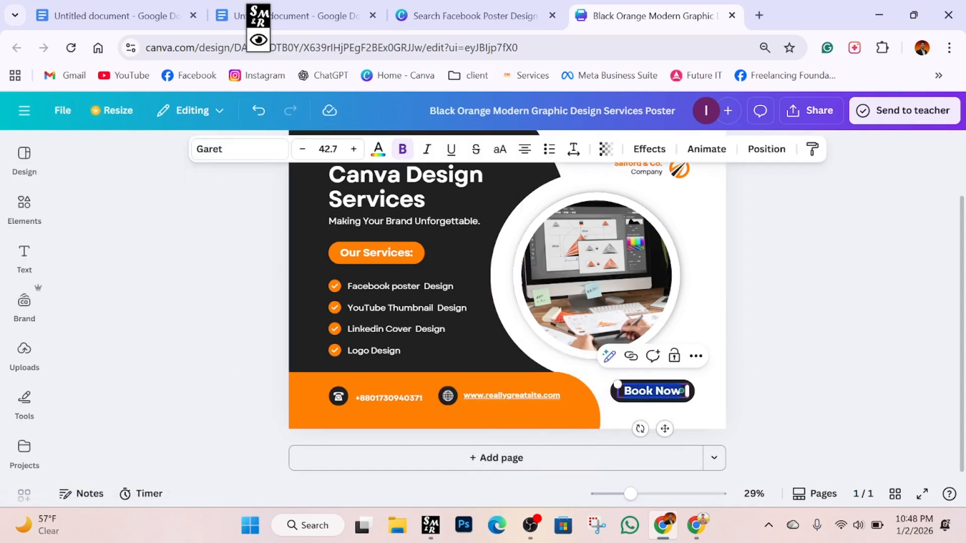
text(ORDER)
key(BackSpace)
key(BackSpace)
key(BackSpace)
key(BackSpace)
text(e)
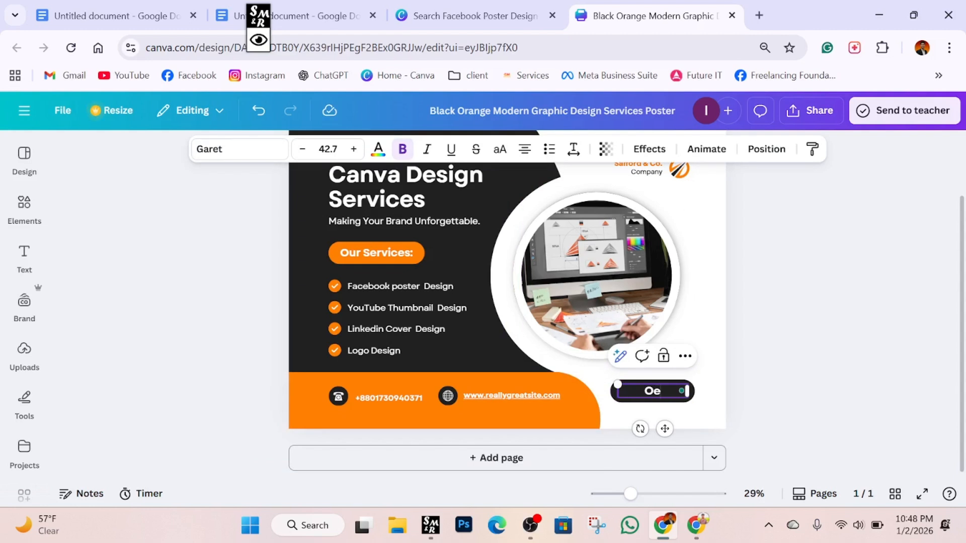
key(BackSpace)
Finish the button text so it reads 'Order Now'.
text(rder Now)
click(845, 379)
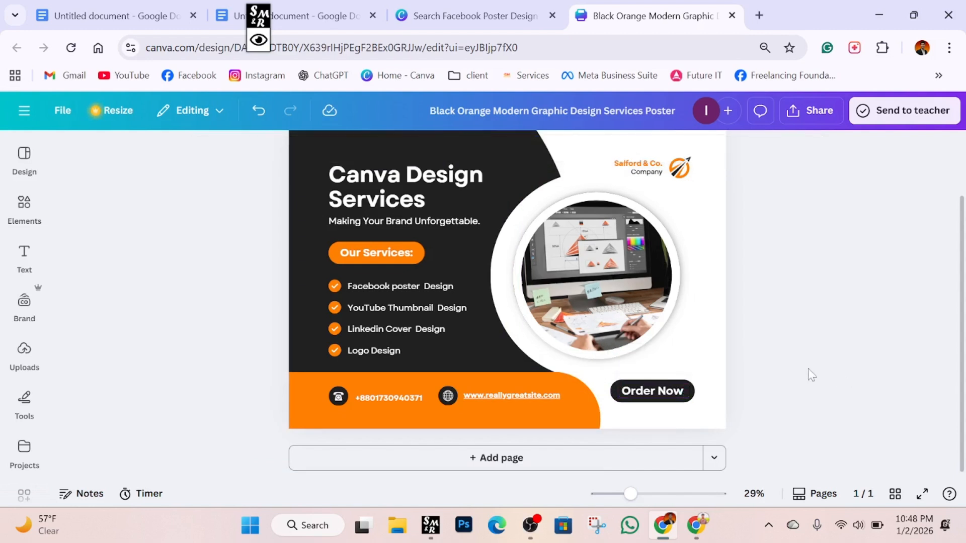
scroll(626, 453, up, 2)
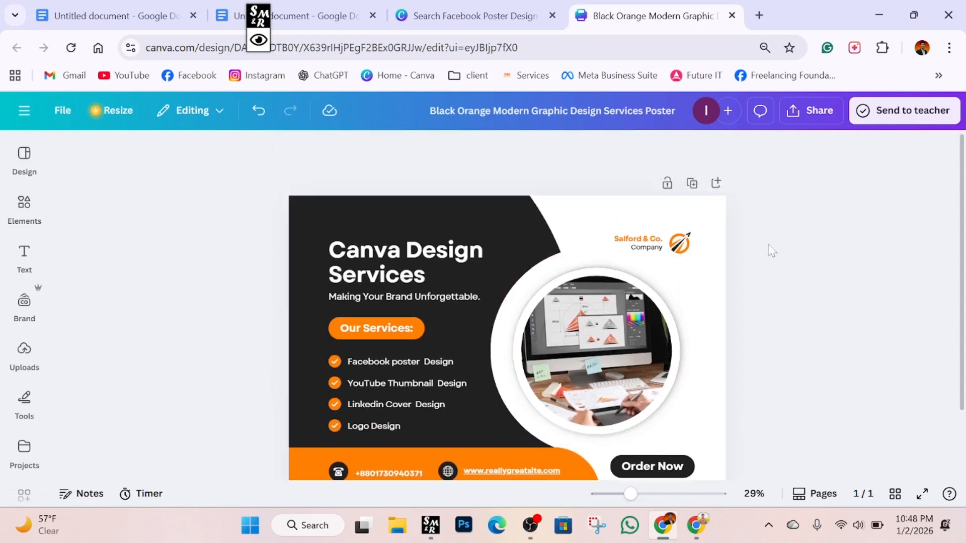
Delete the Salford & Co. name and Company label, and resize the orange logo to 48.8 × 48.8.
click(648, 240)
click(667, 207)
click(647, 247)
click(669, 210)
click(680, 245)
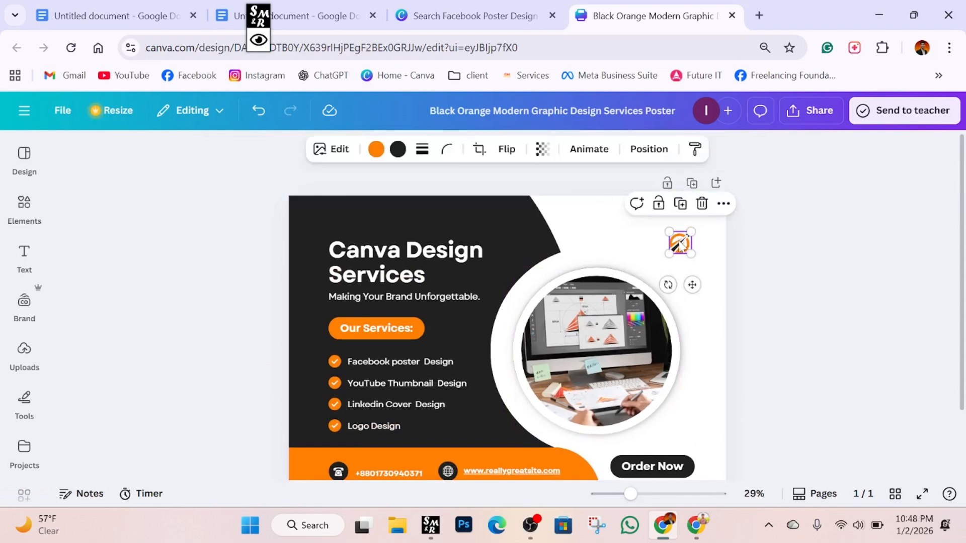
mouse_move(679, 245)
mouse_down()
mouse_move(663, 237)
mouse_move(695, 269)
mouse_move(674, 242)
mouse_up()
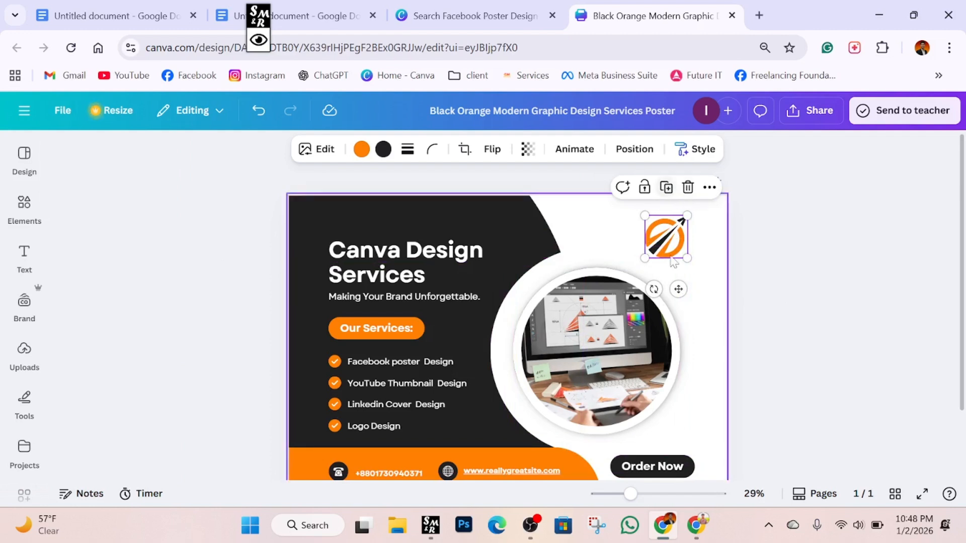
Replace the orange logo with the uploaded SPT logo, shrunk and moved to the top-right corner.
click(688, 187)
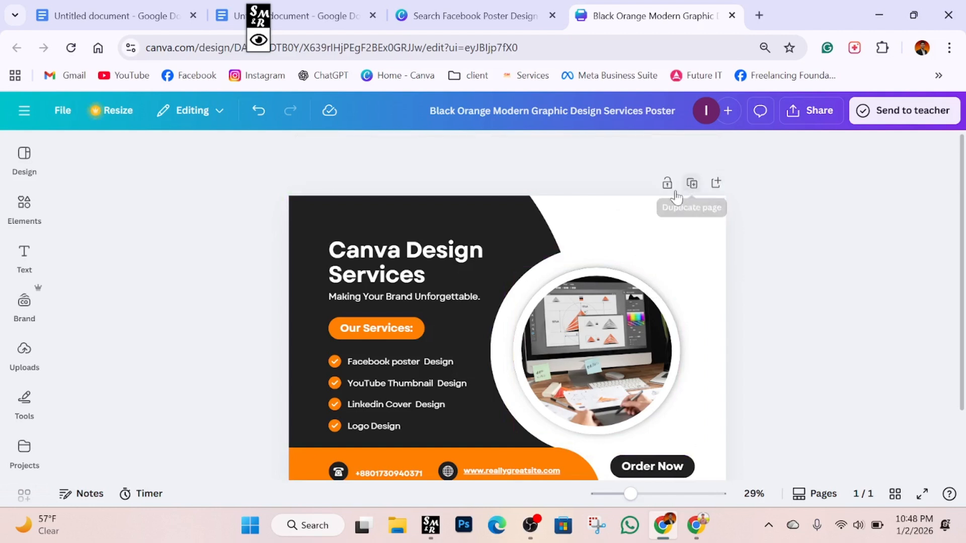
click(24, 257)
click(25, 206)
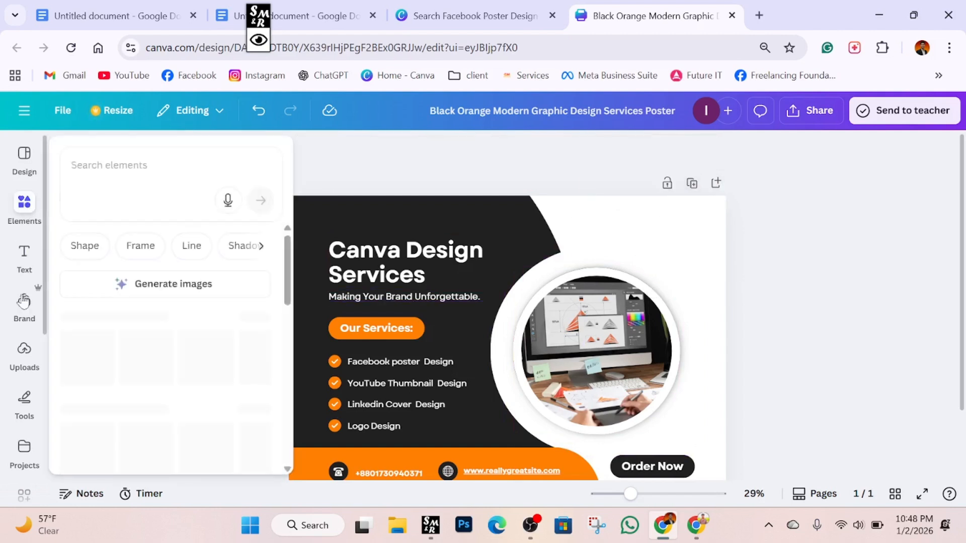
click(25, 355)
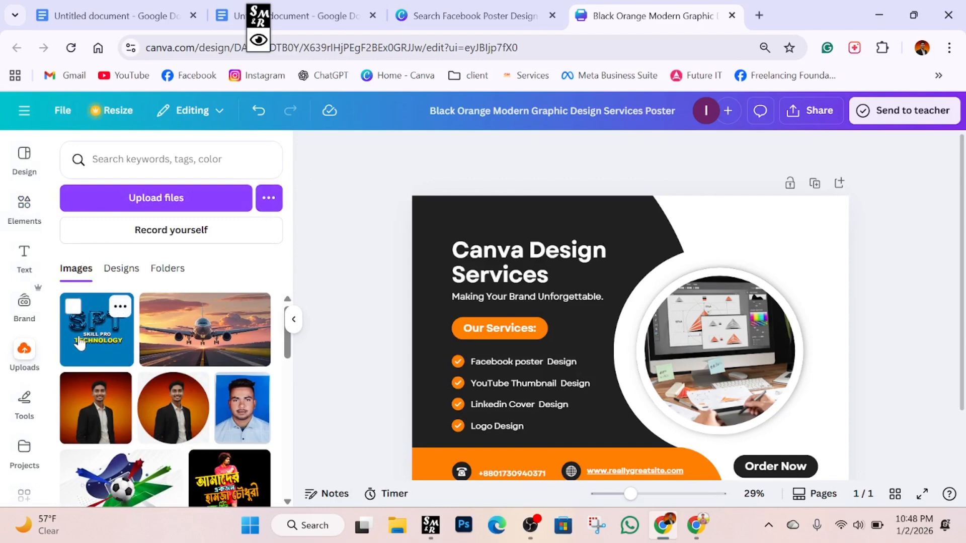
click(81, 344)
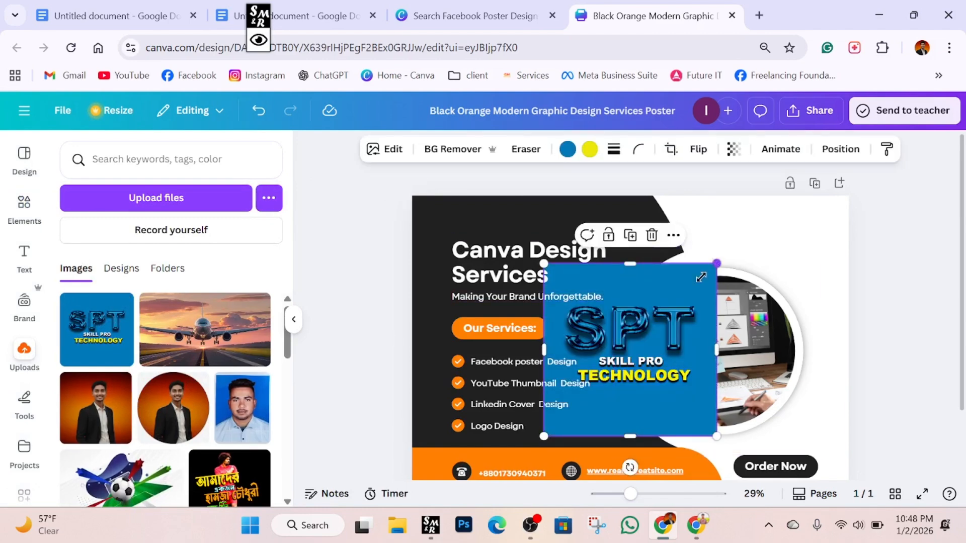
drag(701, 278, 596, 390)
drag(571, 420, 811, 237)
click(875, 274)
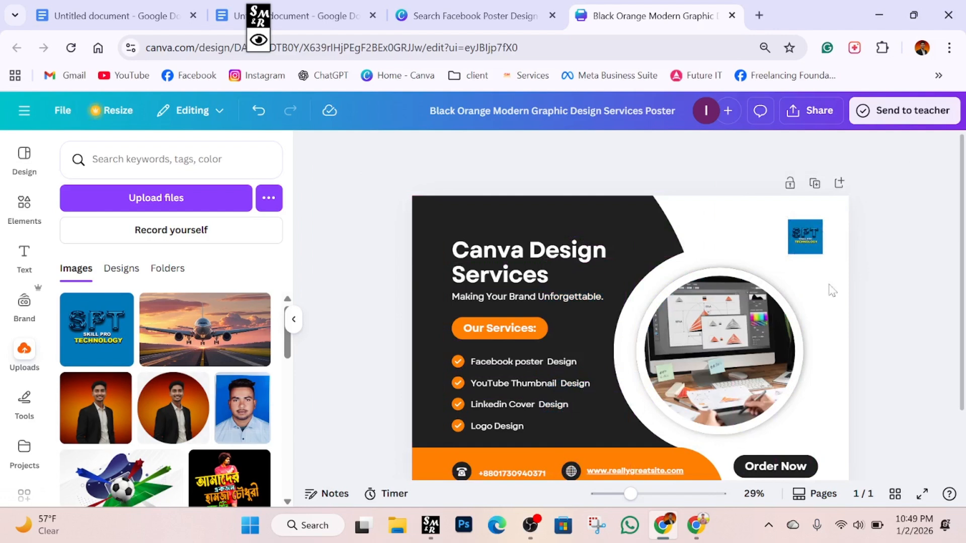
click(24, 217)
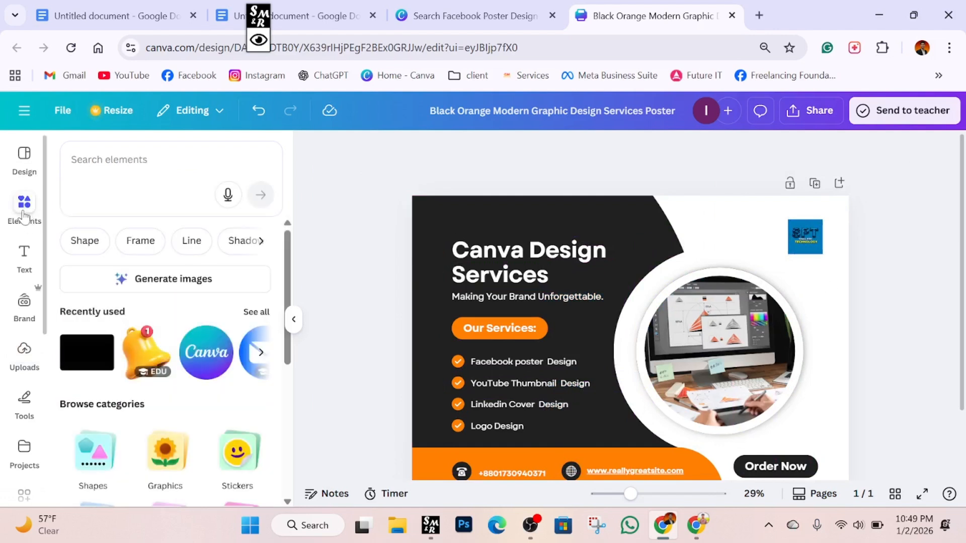
Add a small circle frame at the top-right corner and drop the SPT logo into it.
click(151, 248)
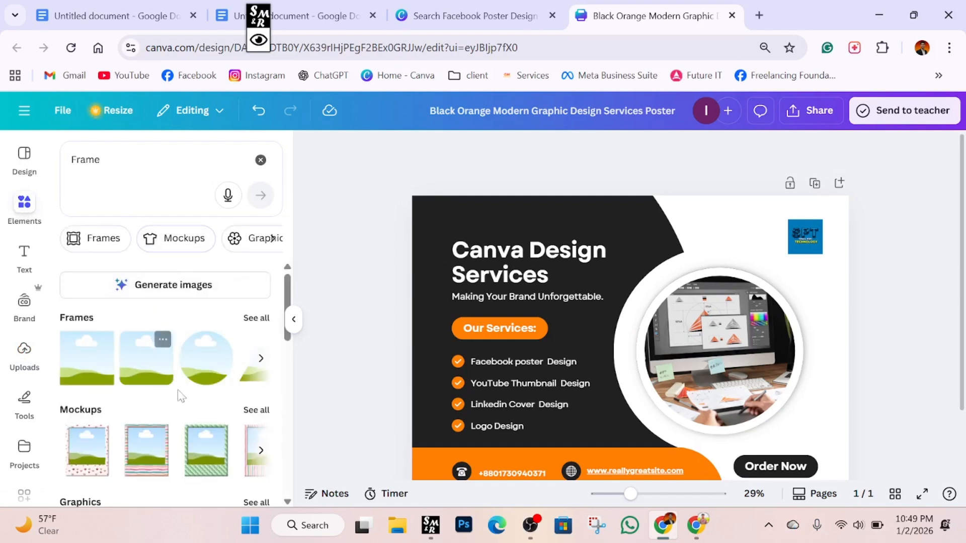
click(207, 364)
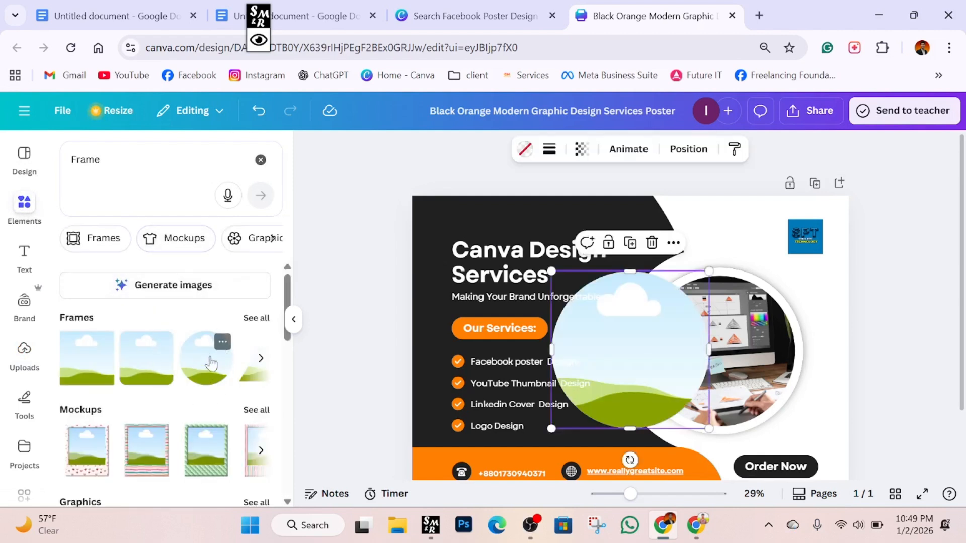
drag(709, 266, 737, 234)
drag(802, 245, 837, 346)
drag(749, 229, 827, 231)
drag(844, 327, 805, 240)
click(876, 250)
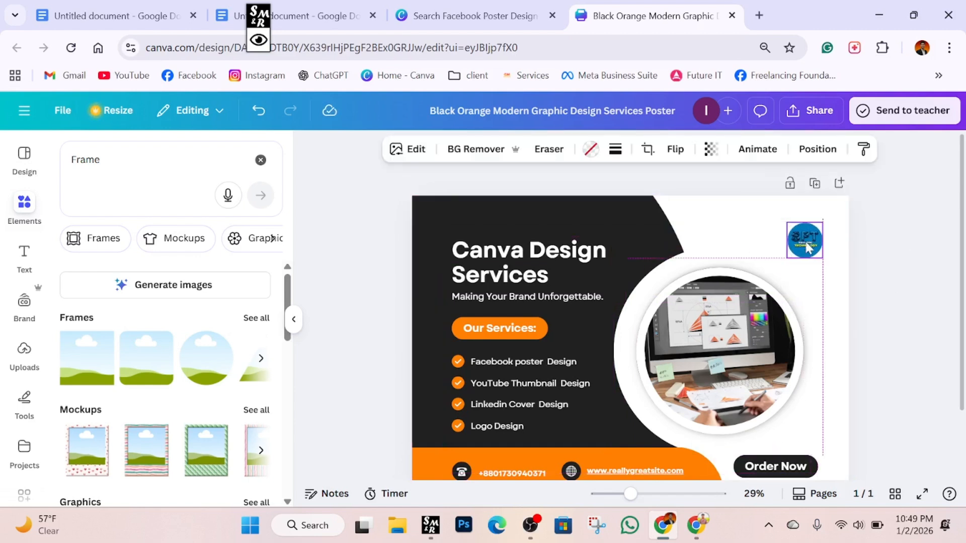
click(890, 236)
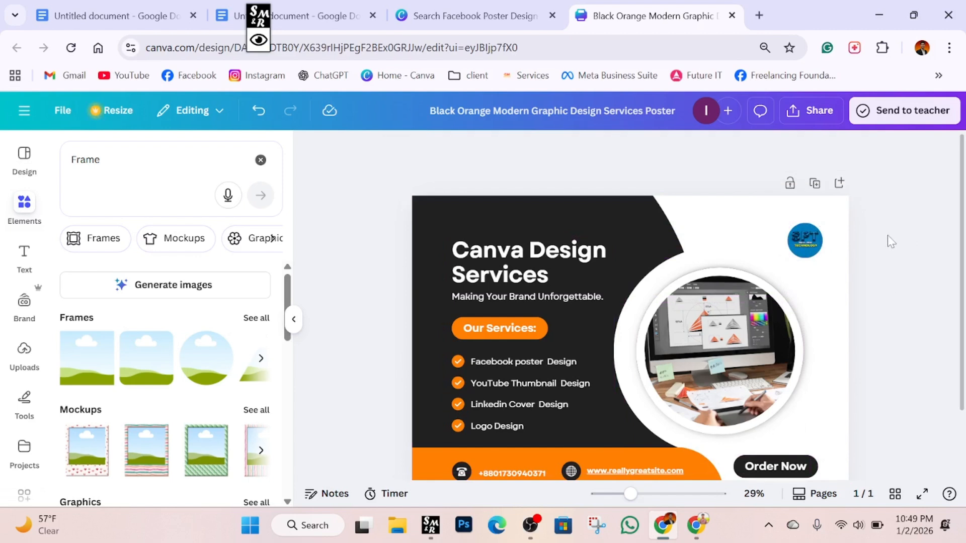
scroll(717, 276, down, 2)
Swap the circle frame's computer-desk photo for the uploaded portrait of a man in a suit.
click(728, 301)
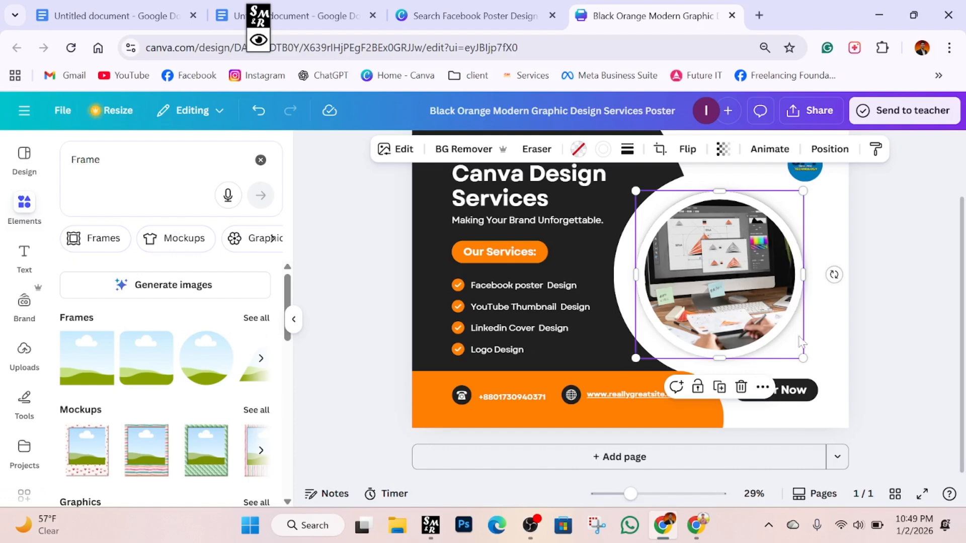
click(741, 387)
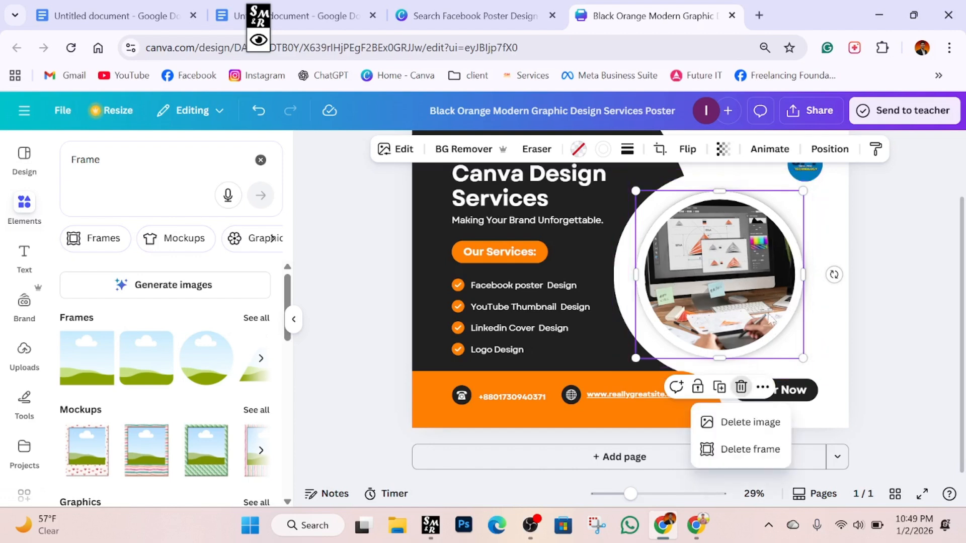
click(751, 422)
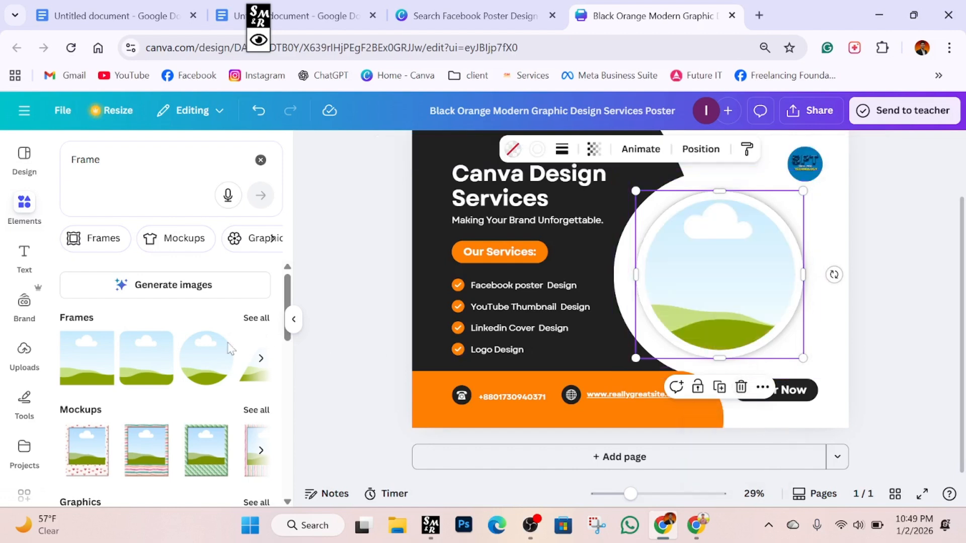
click(23, 350)
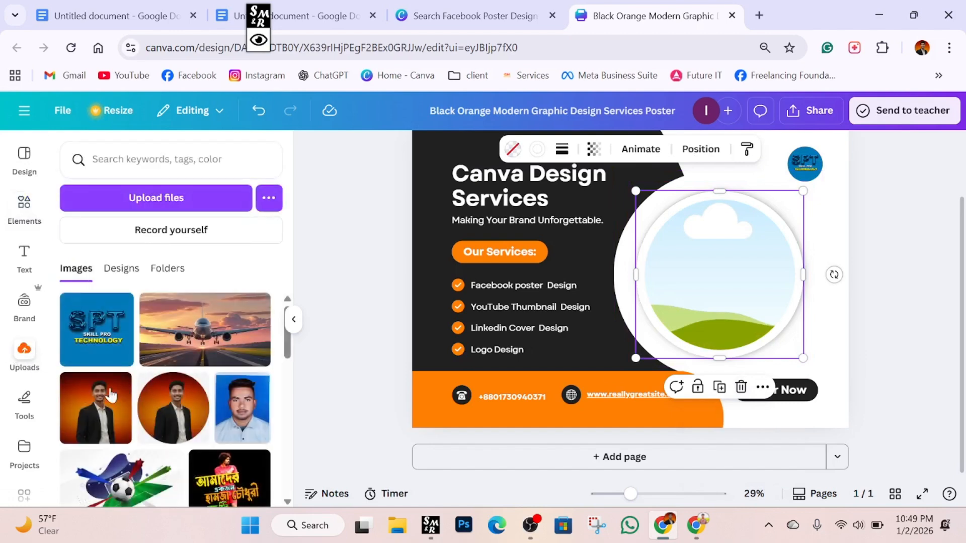
click(127, 402)
drag(611, 274, 725, 283)
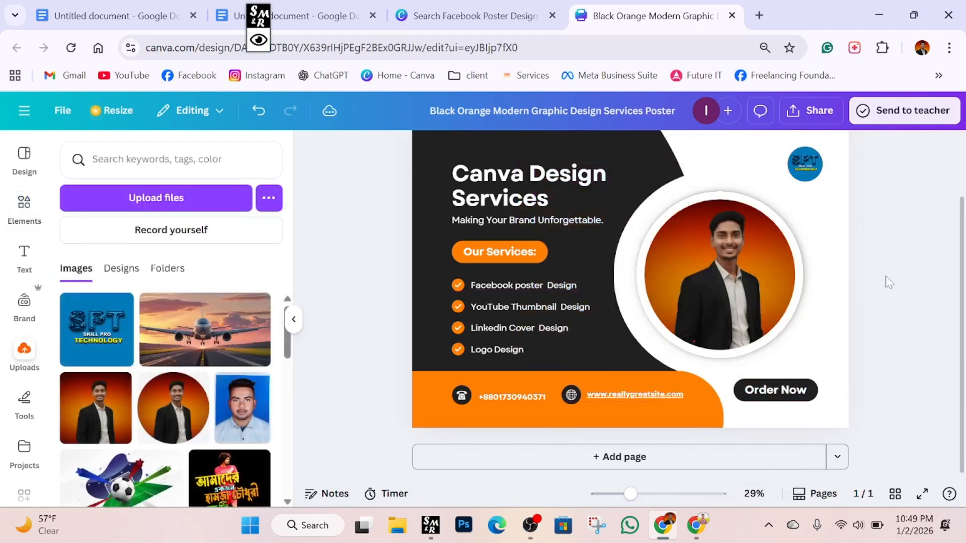
click(293, 321)
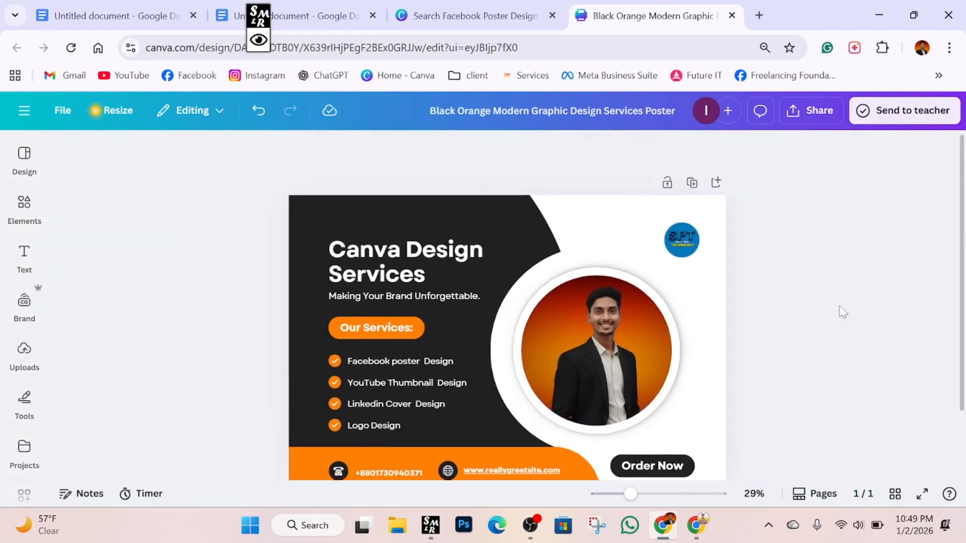
scroll(844, 311, up, 2)
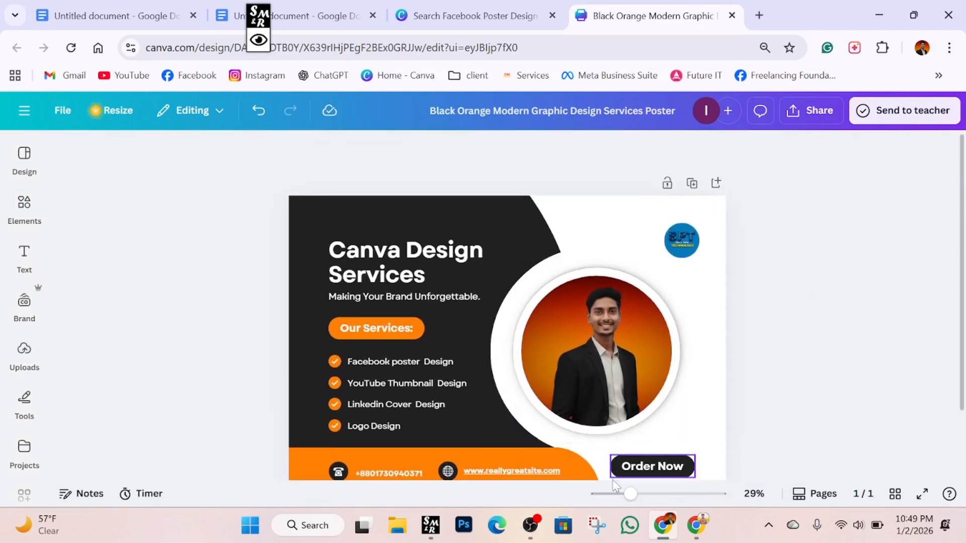
drag(629, 494, 625, 499)
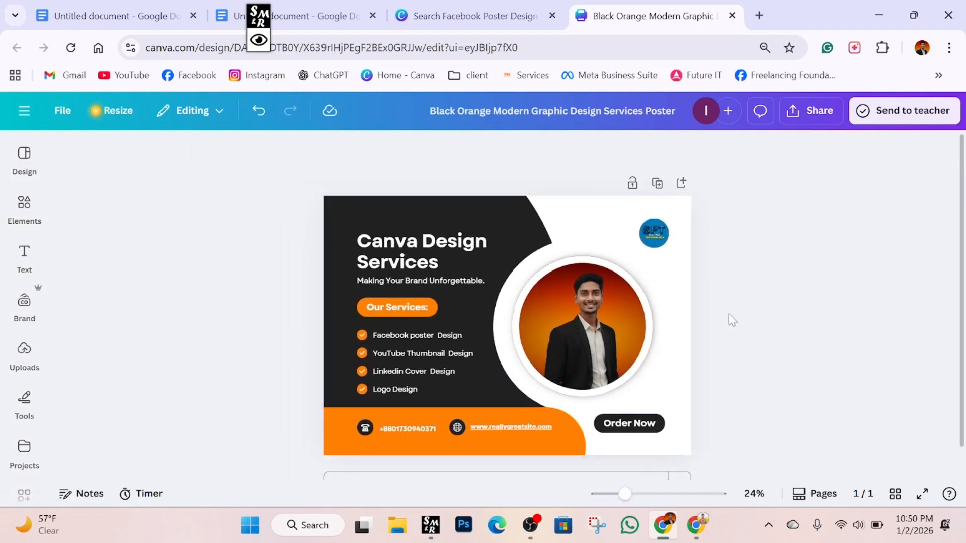
scroll(731, 317, down, 1)
scroll(731, 317, up, 1)
scroll(733, 322, down, 1)
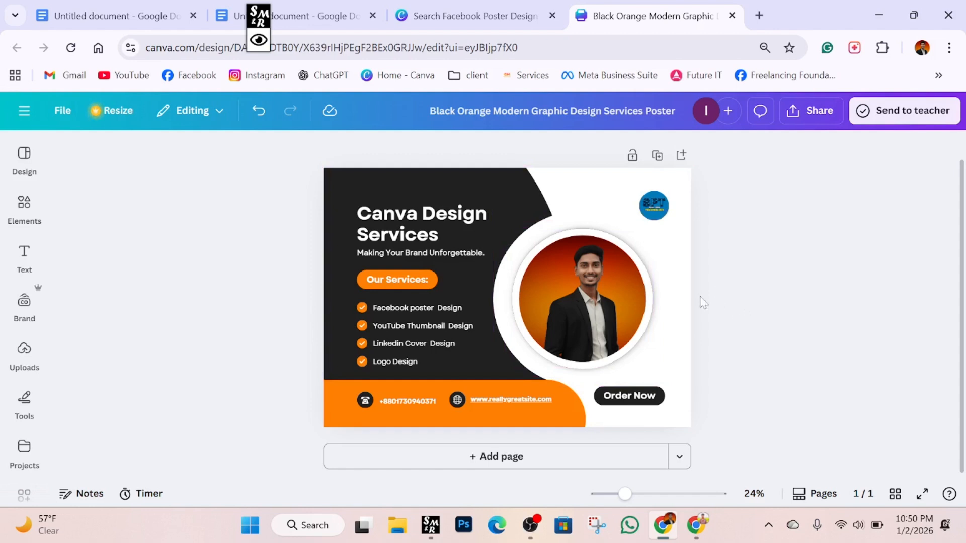
click(255, 42)
click(404, 17)
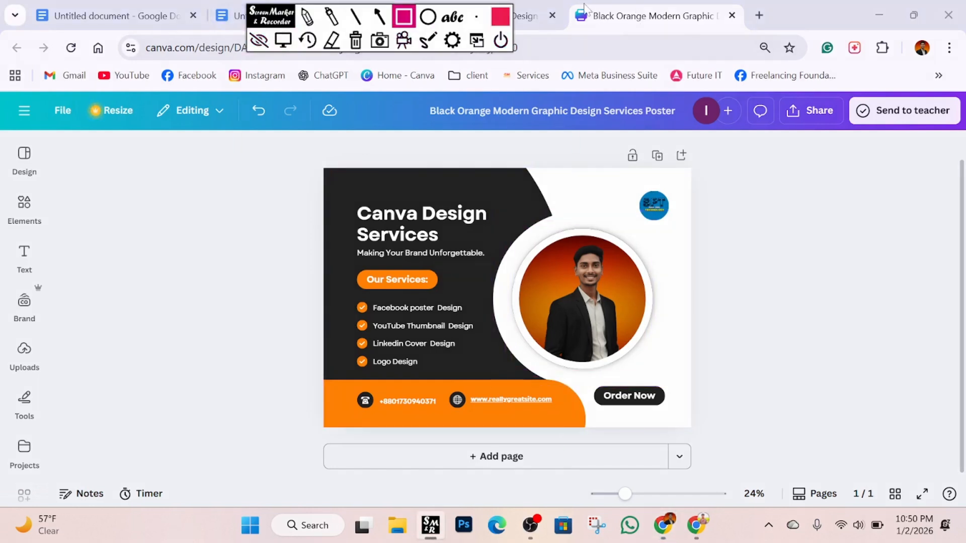
drag(563, 7, 752, 28)
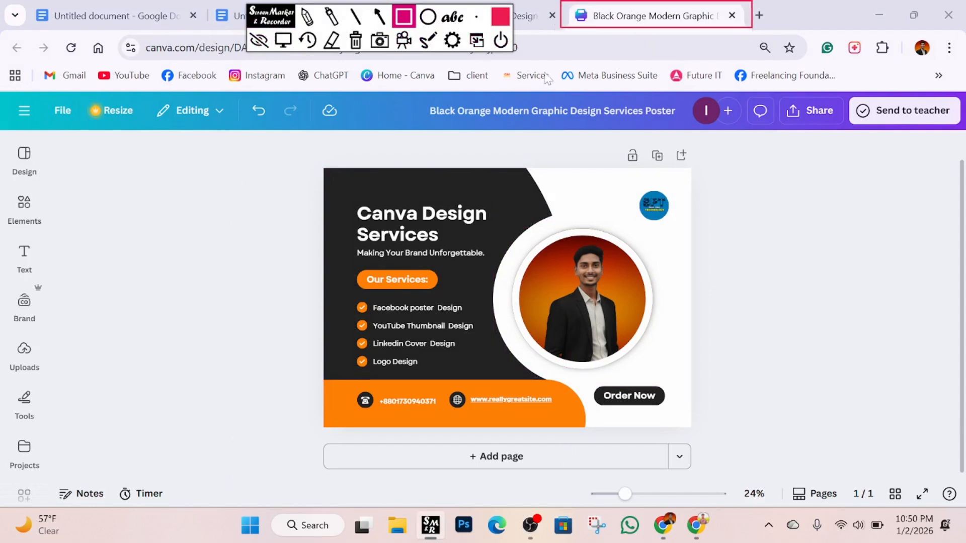
click(356, 40)
click(283, 41)
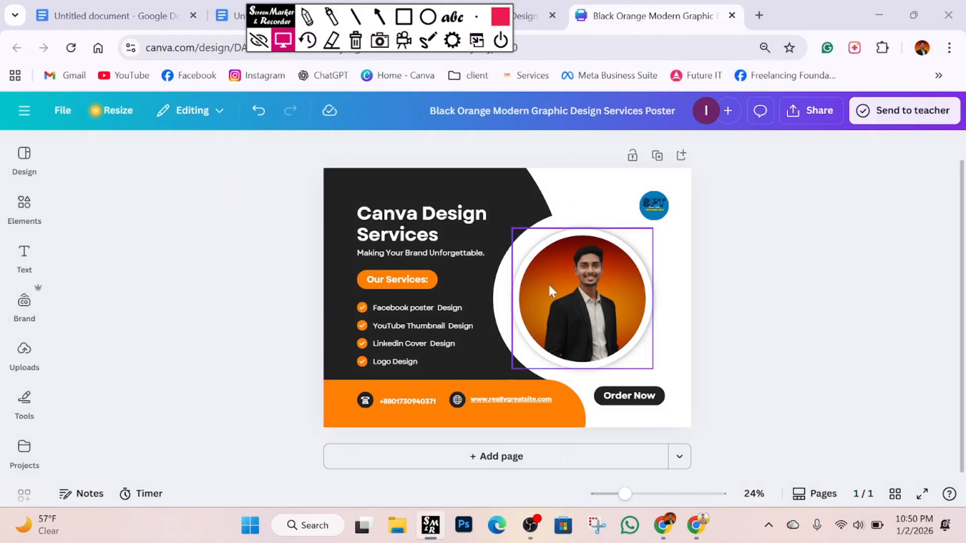
click(255, 40)
mouse_move(257, 38)
mouse_down()
mouse_move(201, 108)
mouse_move(2, 269)
mouse_move(12, 337)
mouse_move(141, 524)
mouse_up()
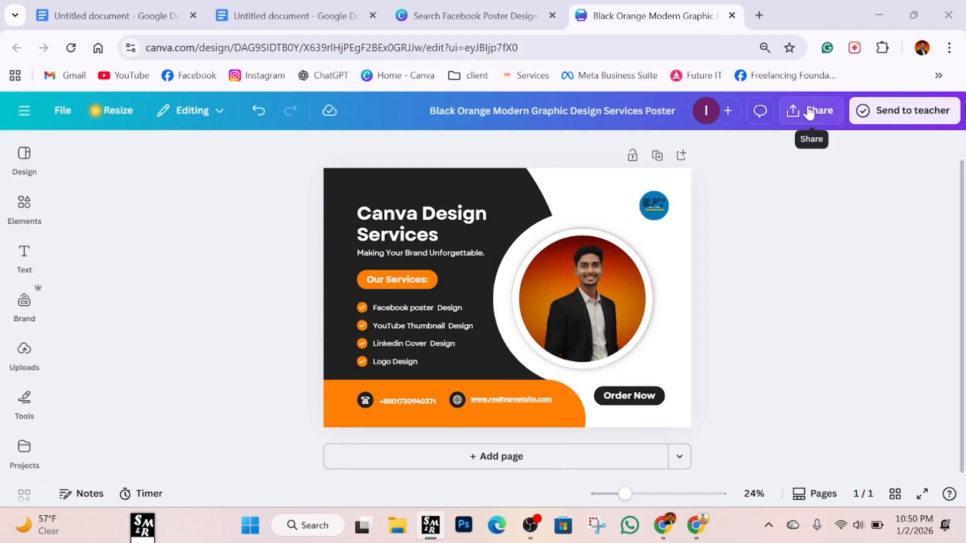
drag(146, 536, 171, 404)
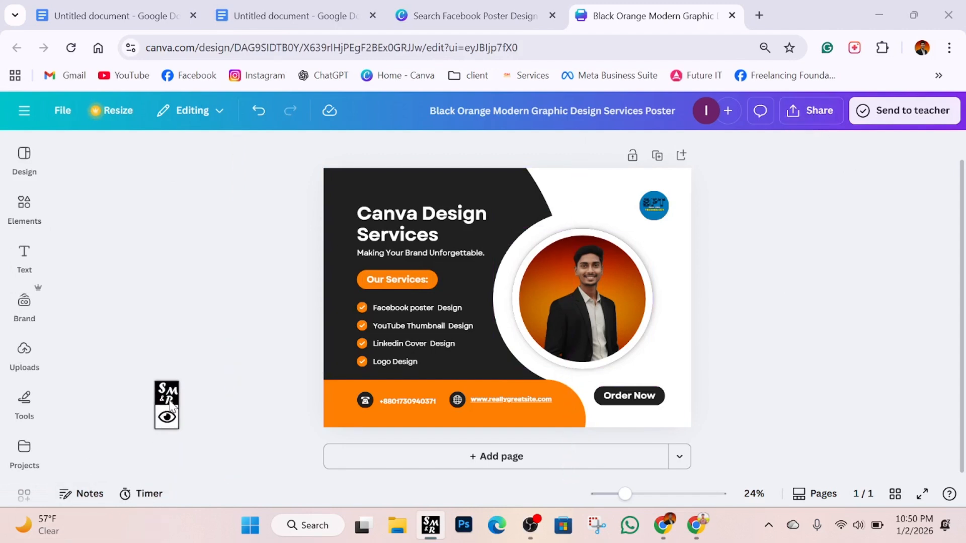
click(167, 417)
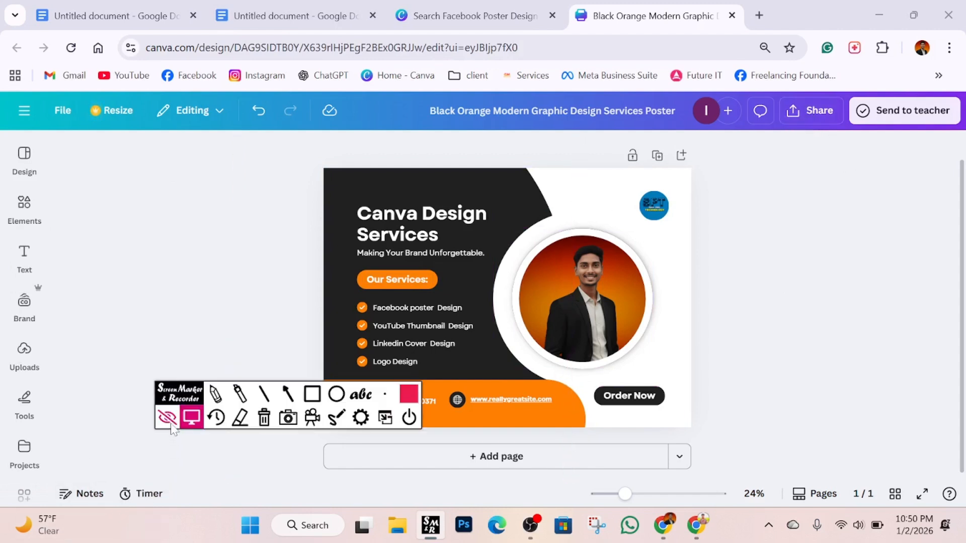
click(312, 394)
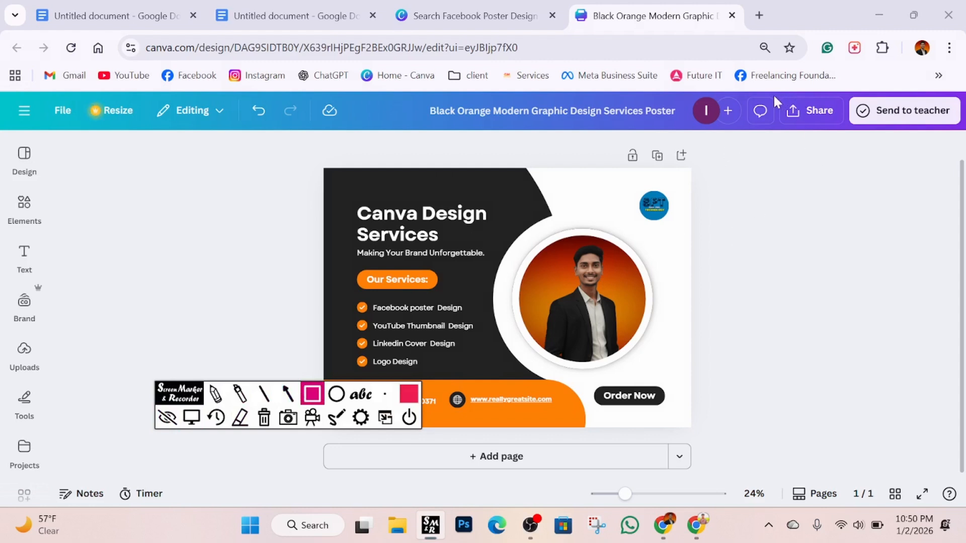
mouse_move(776, 97)
mouse_down()
mouse_move(793, 130)
mouse_move(837, 124)
mouse_up()
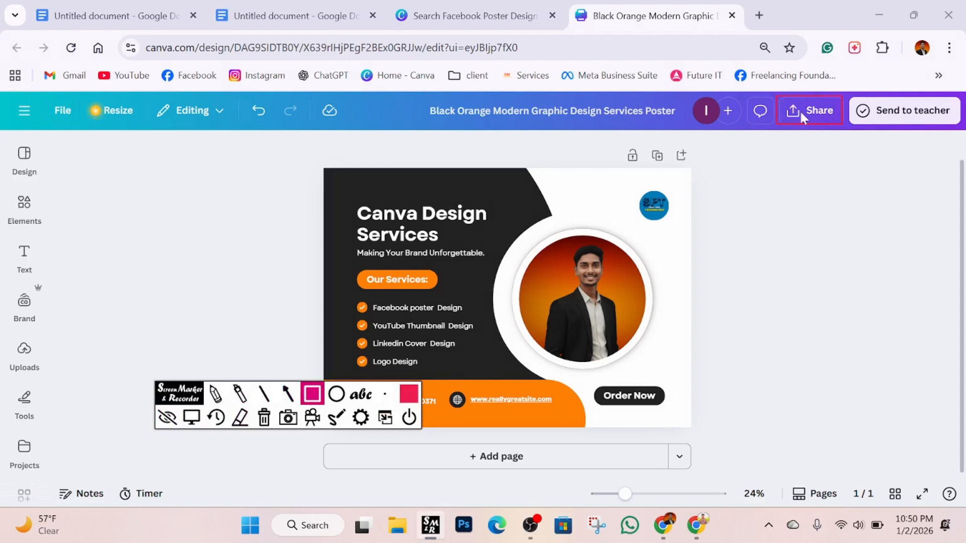
click(264, 417)
click(194, 419)
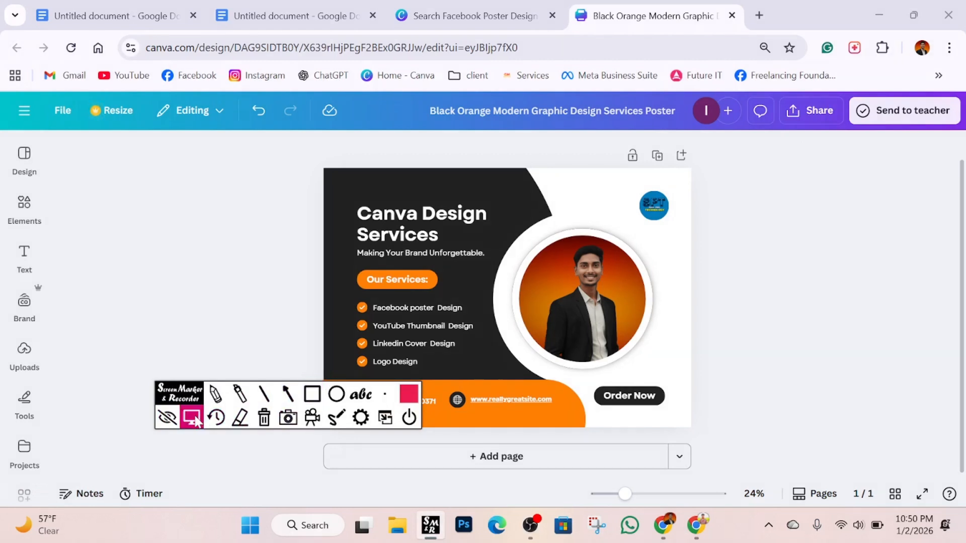
Download the poster from Share > Download as a 2,245 × 1,587 px PNG file.
click(810, 110)
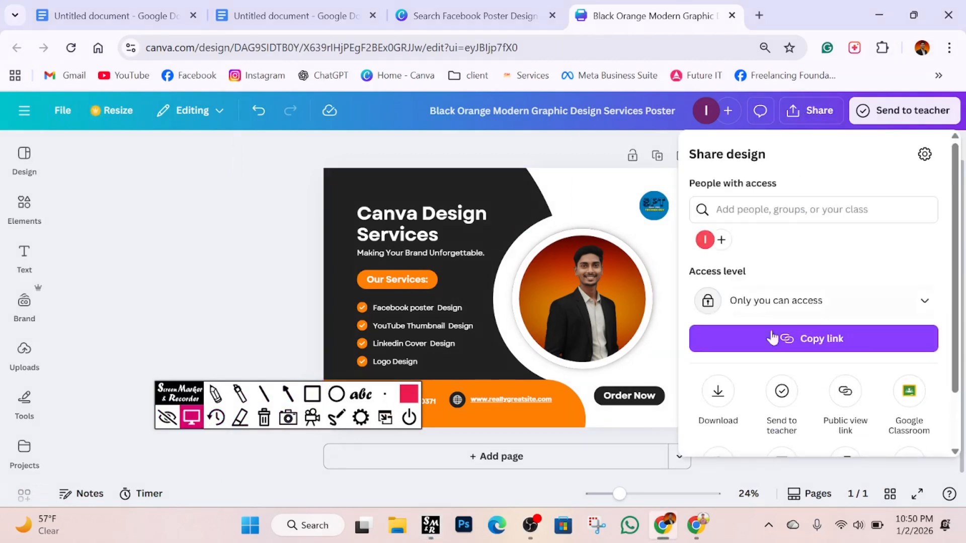
click(719, 397)
click(844, 216)
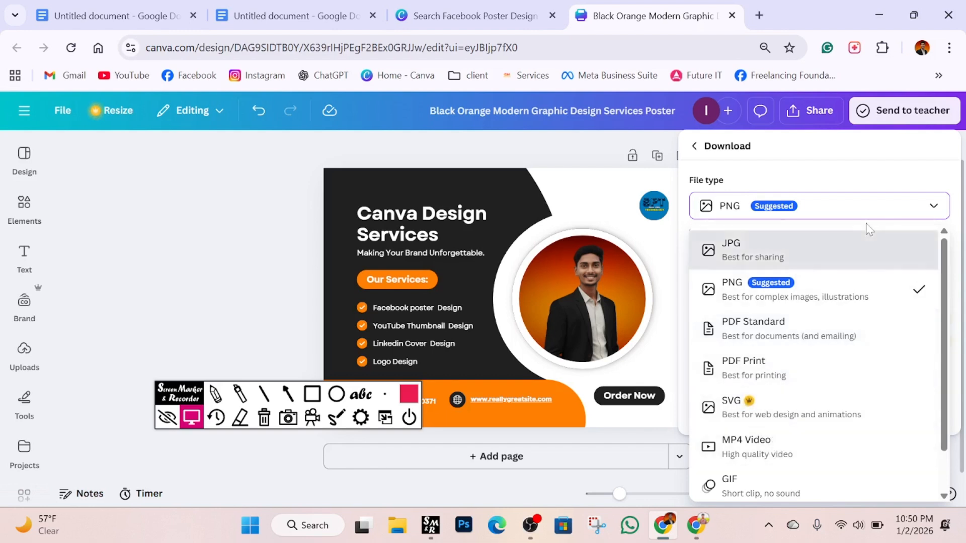
click(858, 218)
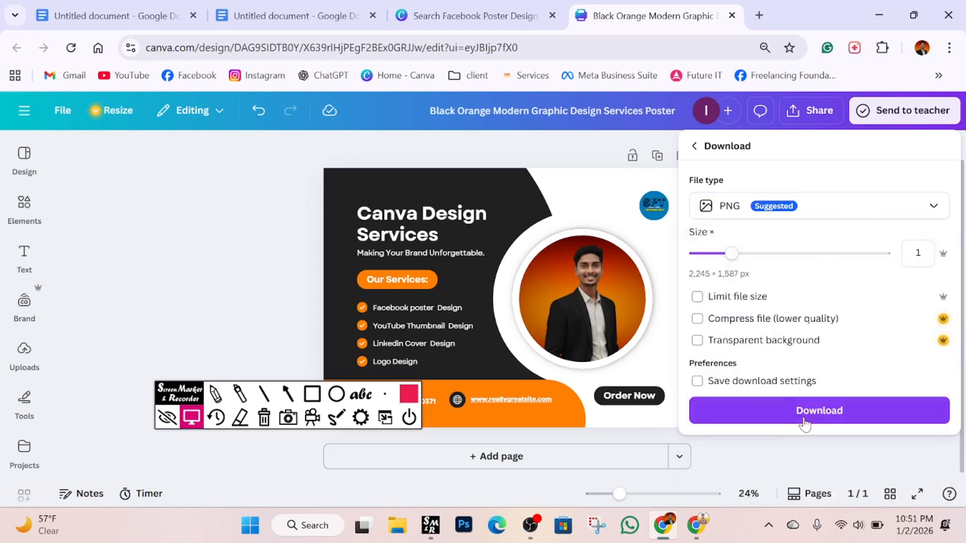
drag(181, 395, 64, 472)
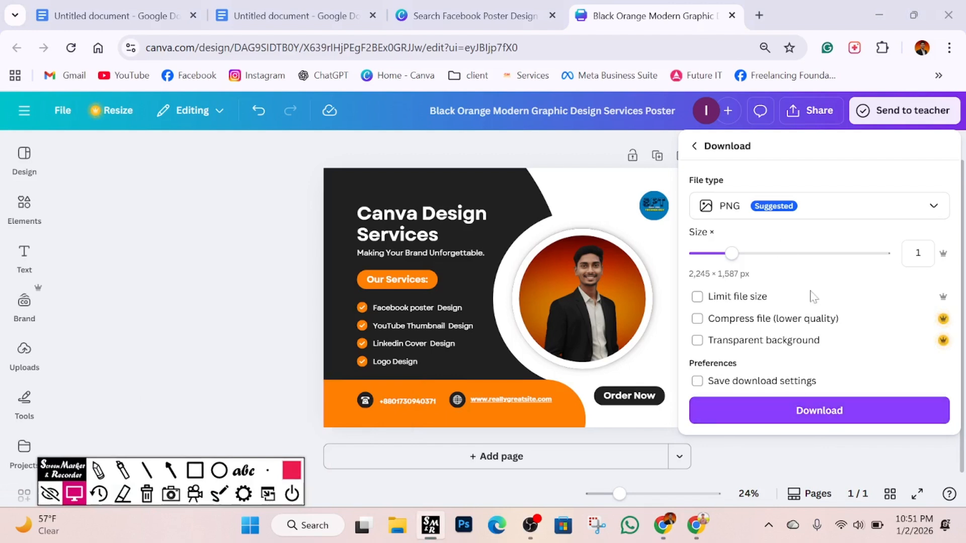
click(810, 419)
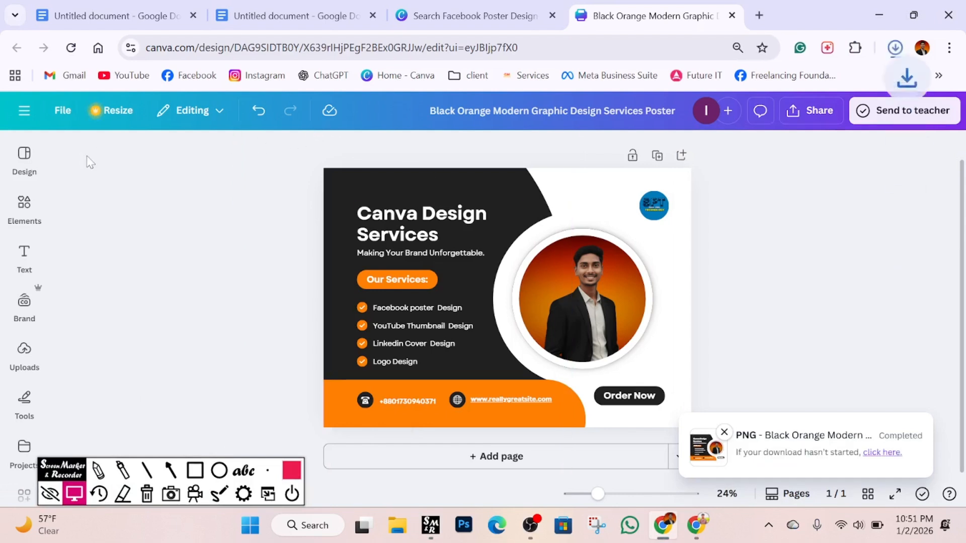
Work through items in the Canva editor's left-side menus.
drag(61, 473, 157, 317)
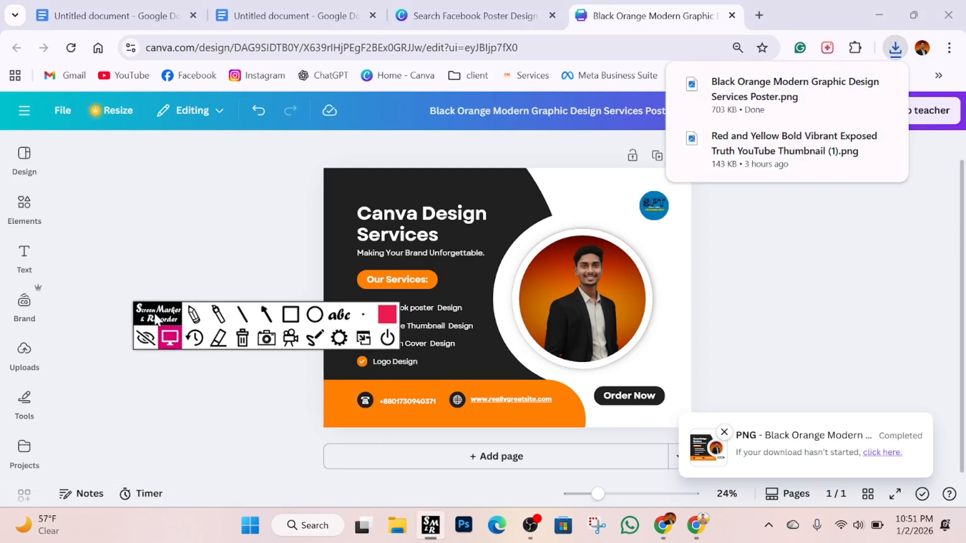
click(242, 318)
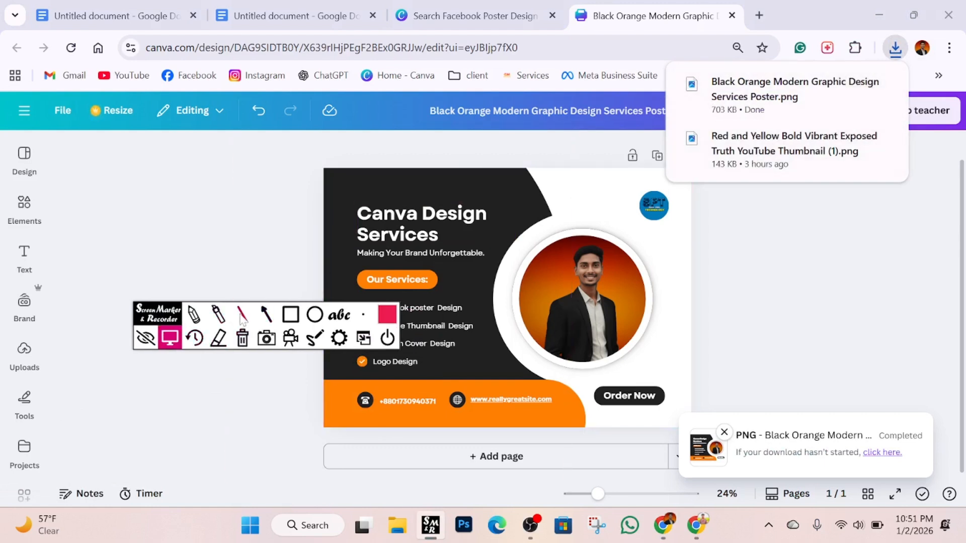
click(291, 315)
drag(8, 94, 45, 125)
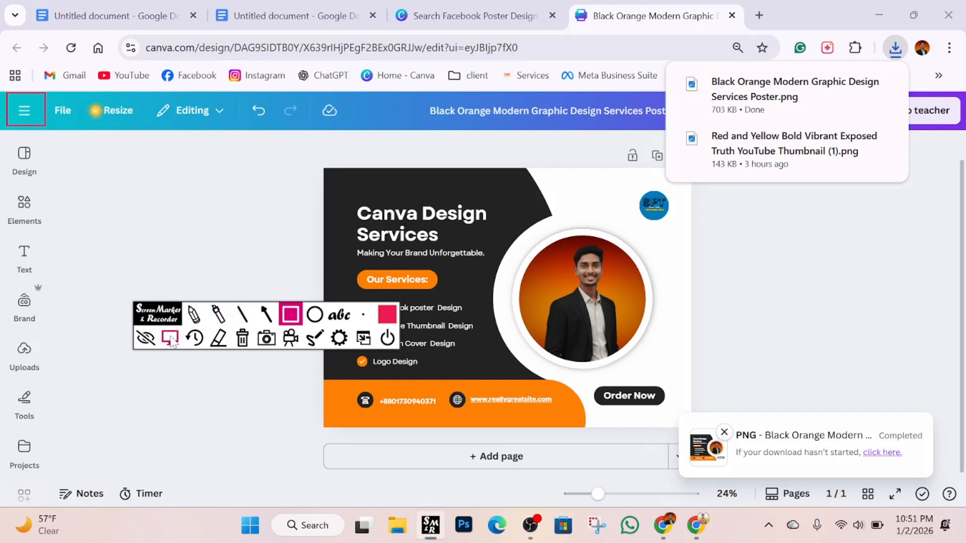
click(170, 341)
click(243, 341)
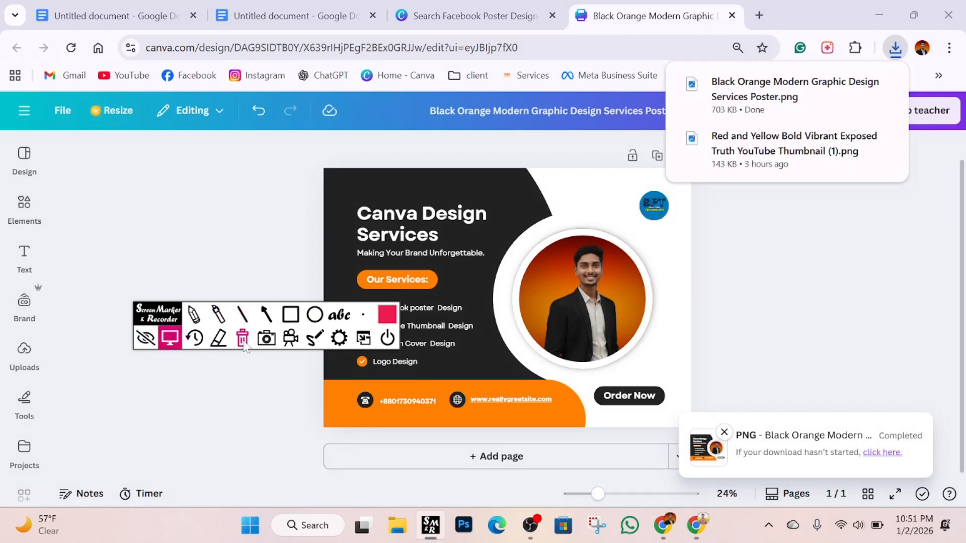
Go to Canva Home from the main navigation menu, then open a new Chrome tab.
click(25, 111)
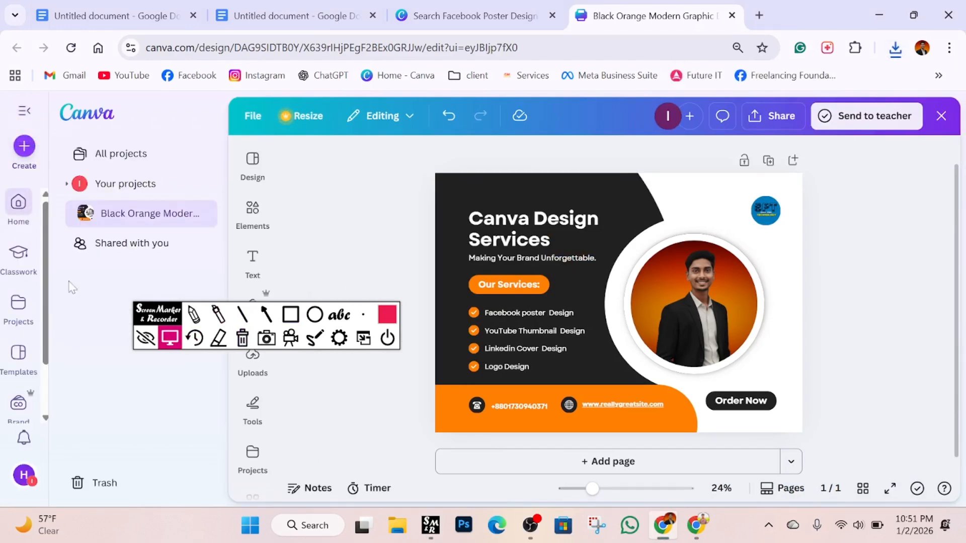
click(290, 315)
drag(2, 173, 33, 226)
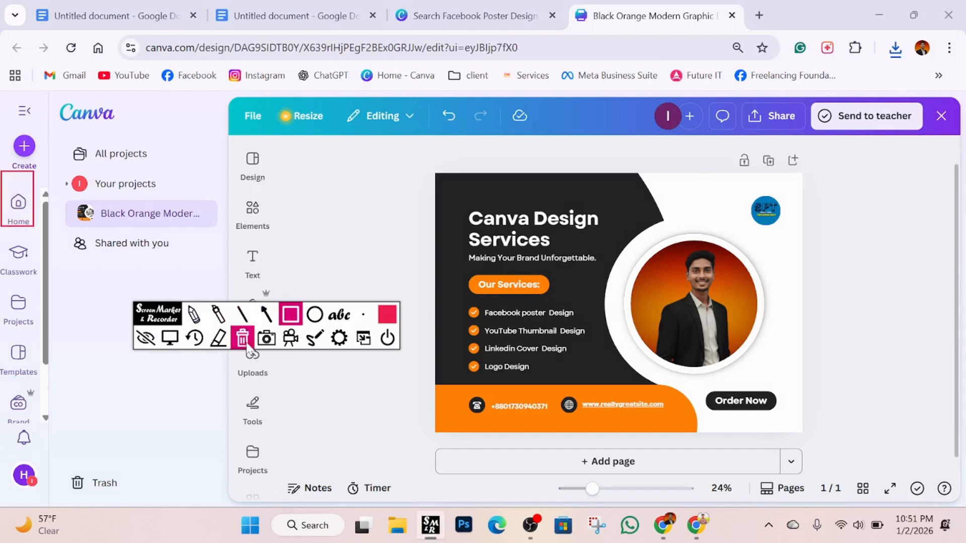
click(243, 339)
click(172, 342)
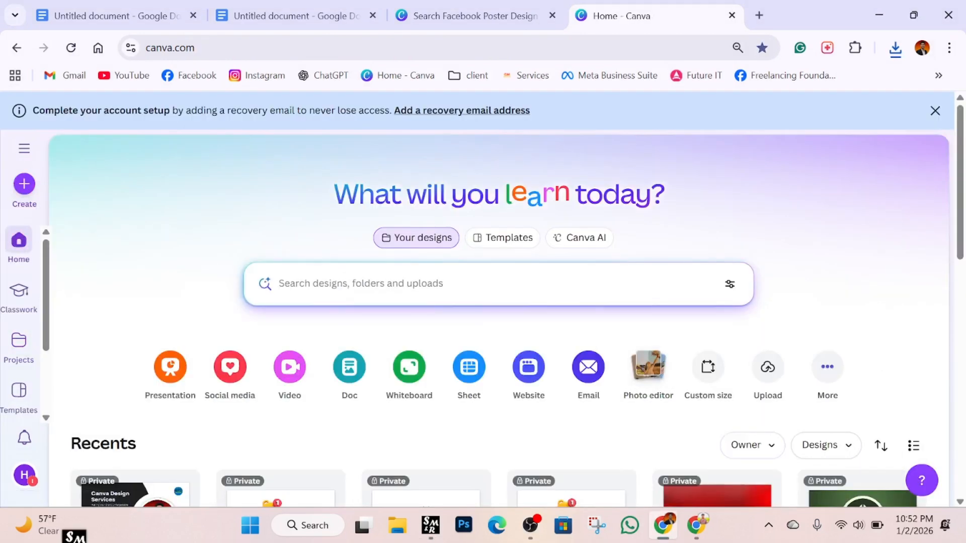
scroll(532, 309, down, 2)
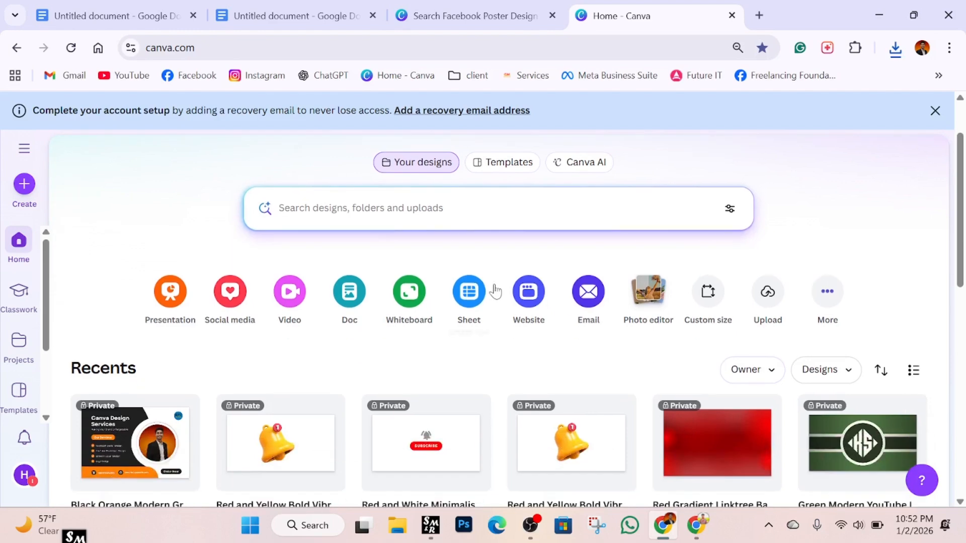
scroll(559, 269, up, 2)
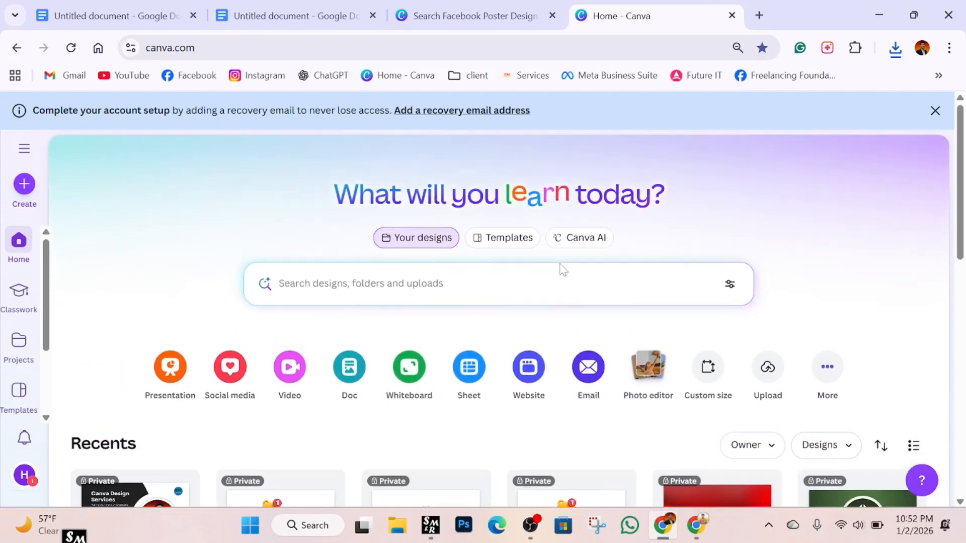
click(760, 15)
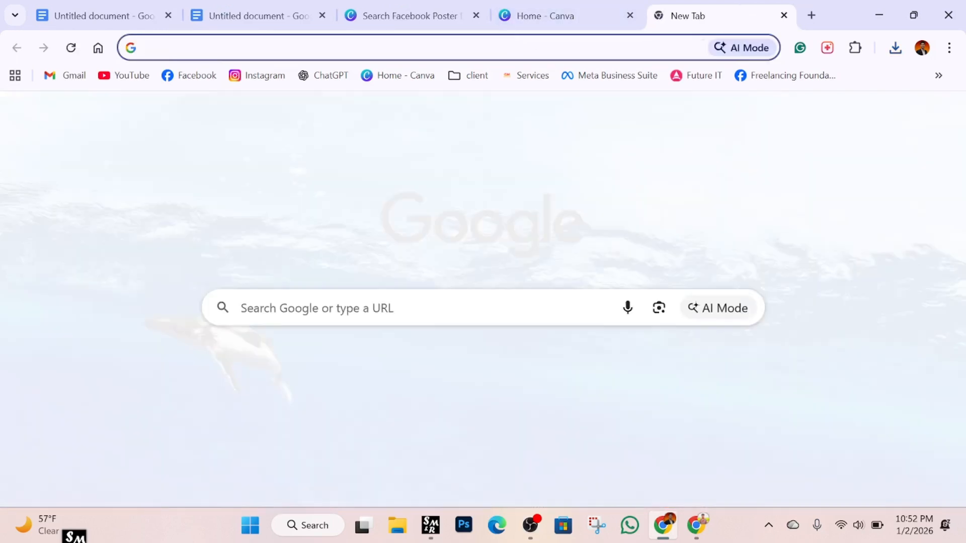
Search Google for 'Facebook poster size'.
text(Facebook poster size)
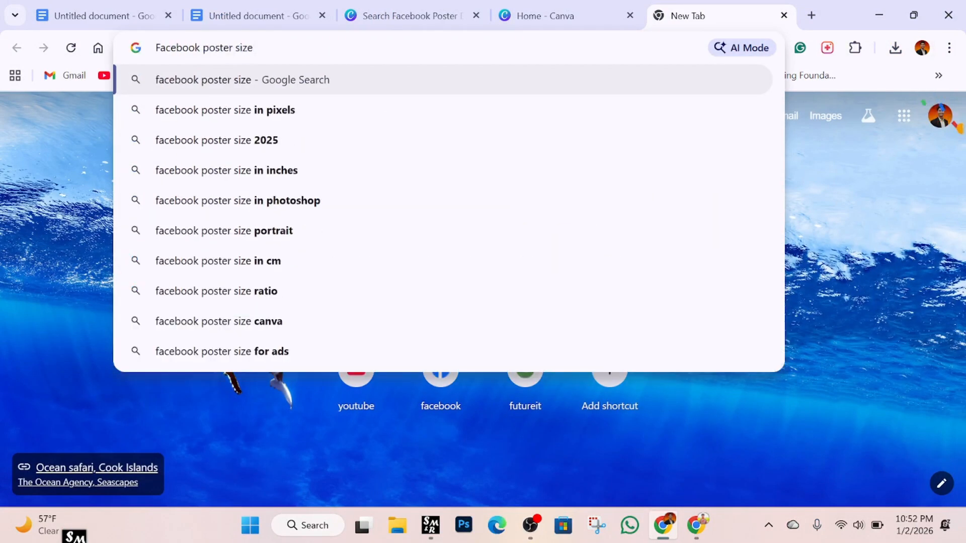
key(Return)
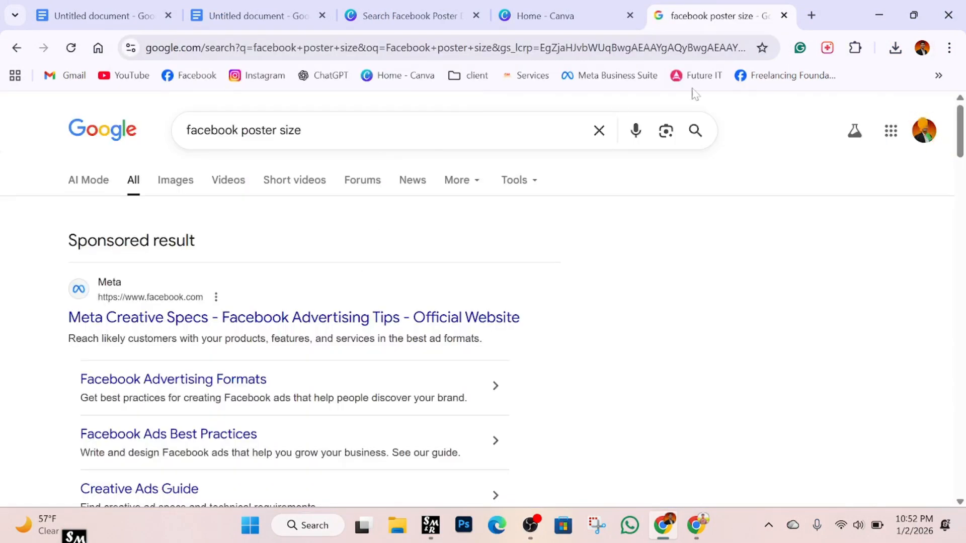
scroll(263, 246, down, 10)
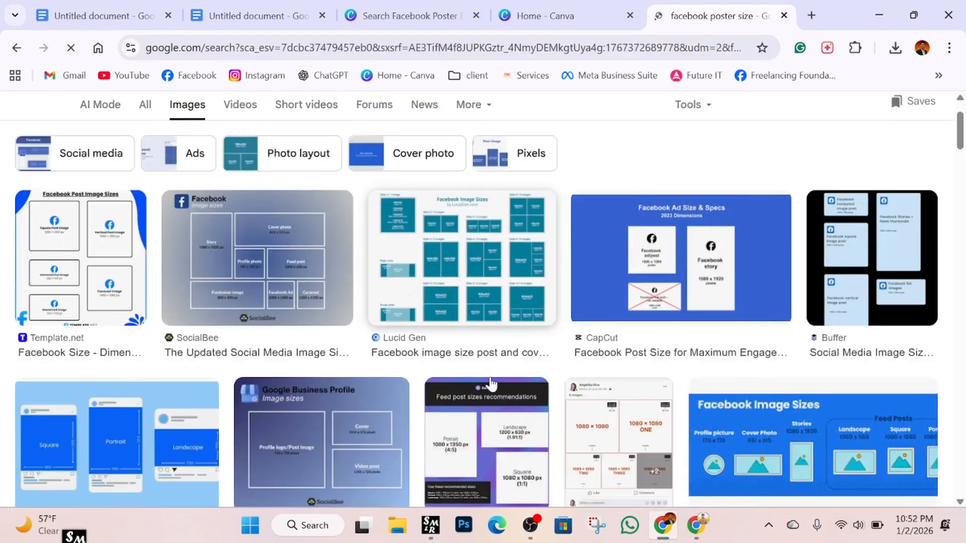
Preview the Template.net Facebook size chart result, then close the search tab.
click(85, 276)
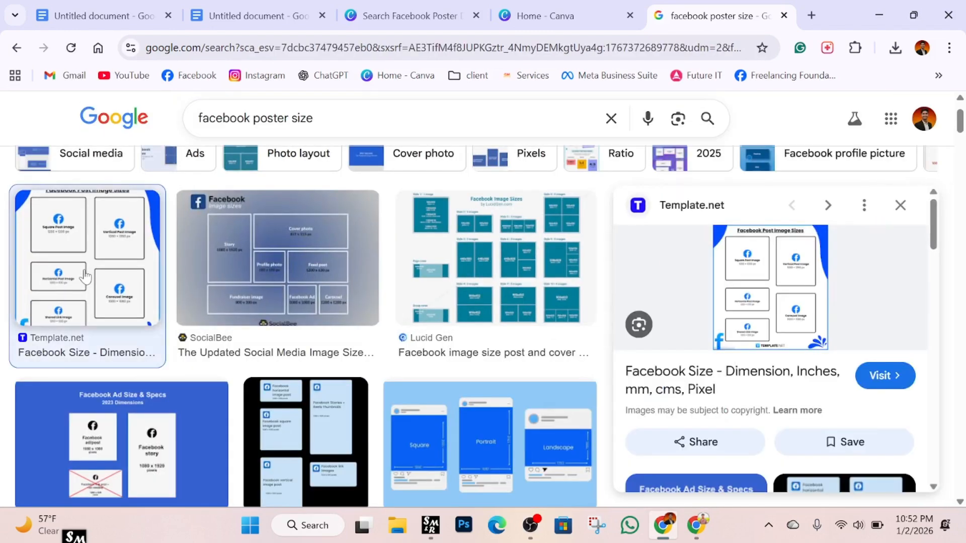
scroll(775, 342, down, 3)
scroll(775, 343, up, 2)
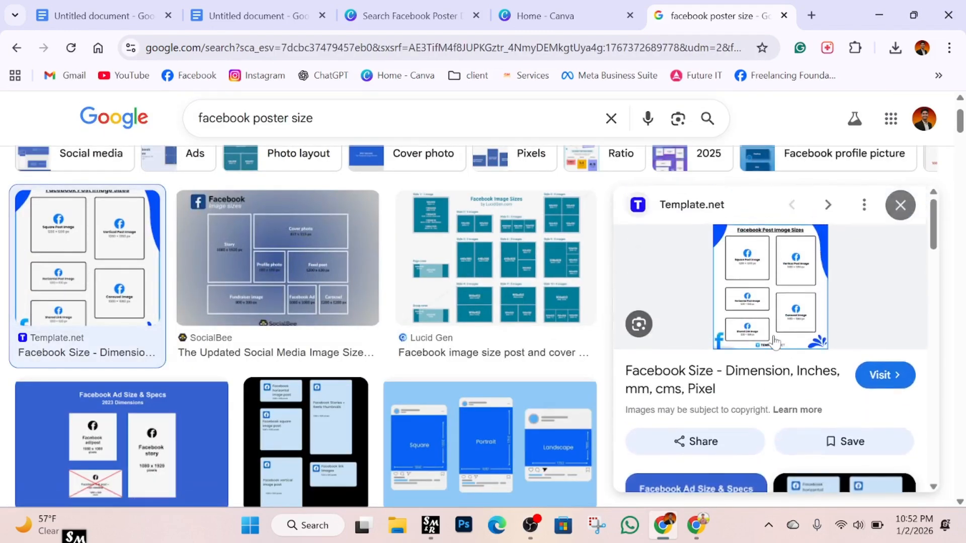
scroll(775, 343, down, 2)
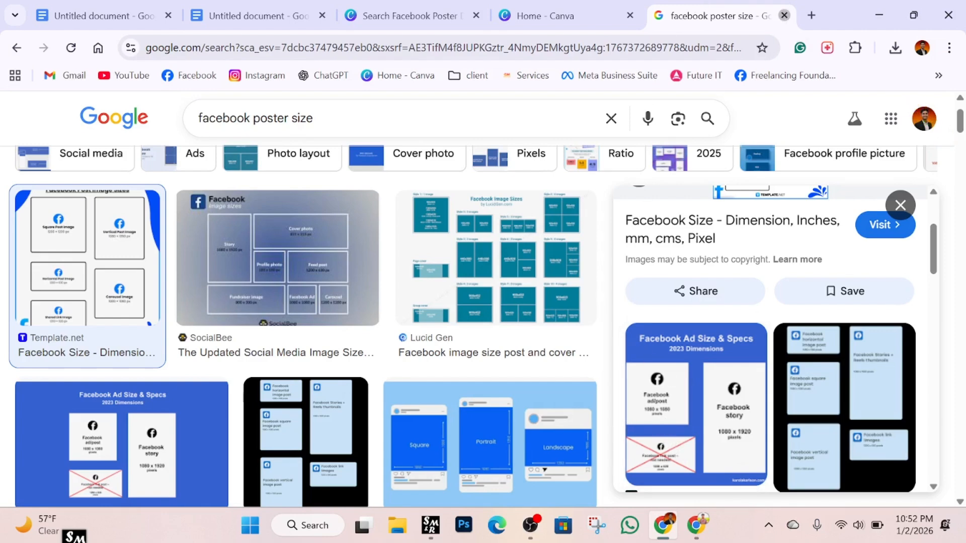
click(784, 15)
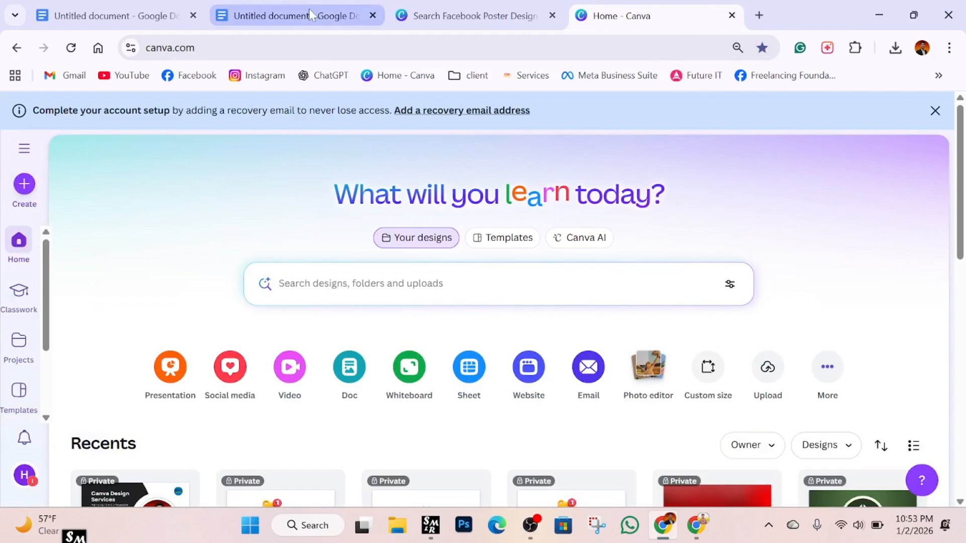
Close the reference template preview in the Facebook poster design search tab.
click(460, 16)
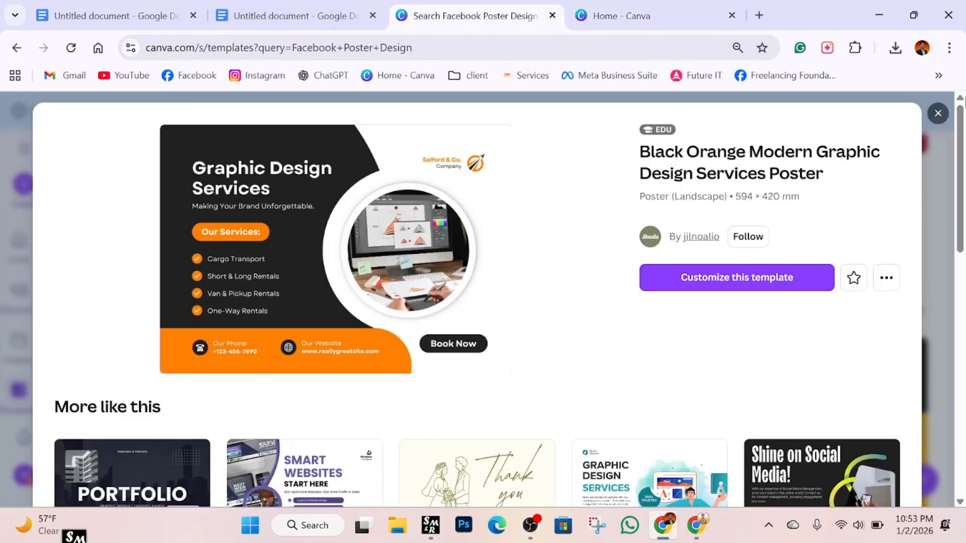
click(609, 15)
click(498, 20)
scroll(472, 363, down, 5)
scroll(475, 358, up, 5)
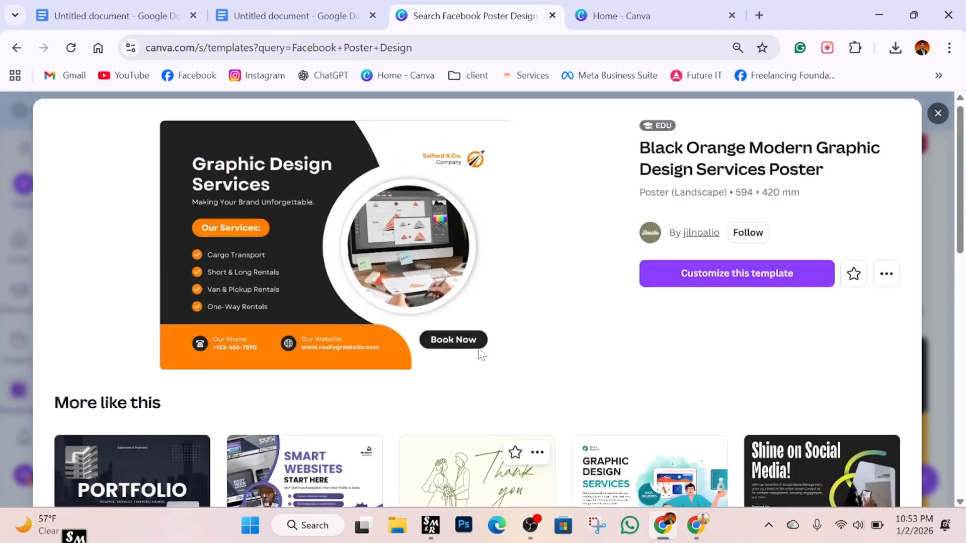
click(937, 121)
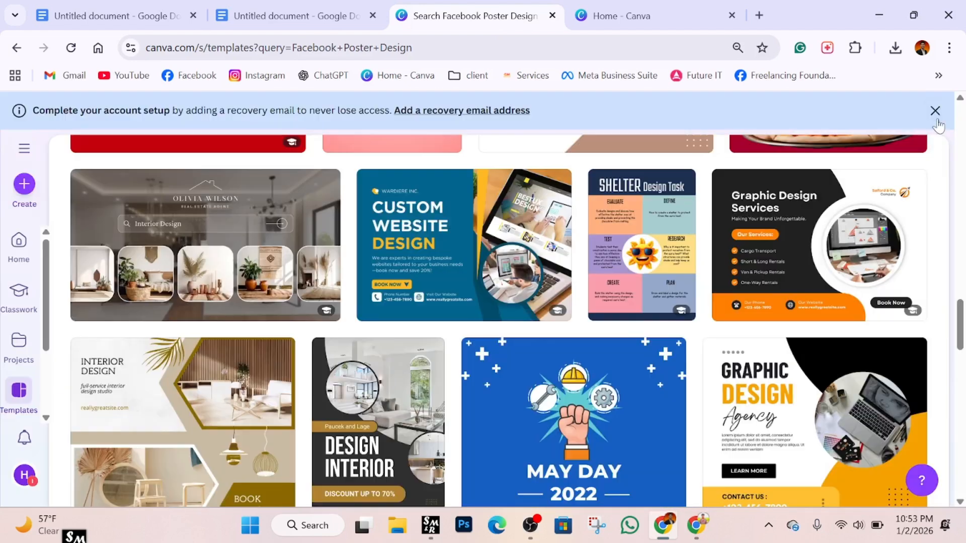
Return to the Home - Canva tab and scroll back to the top.
click(618, 17)
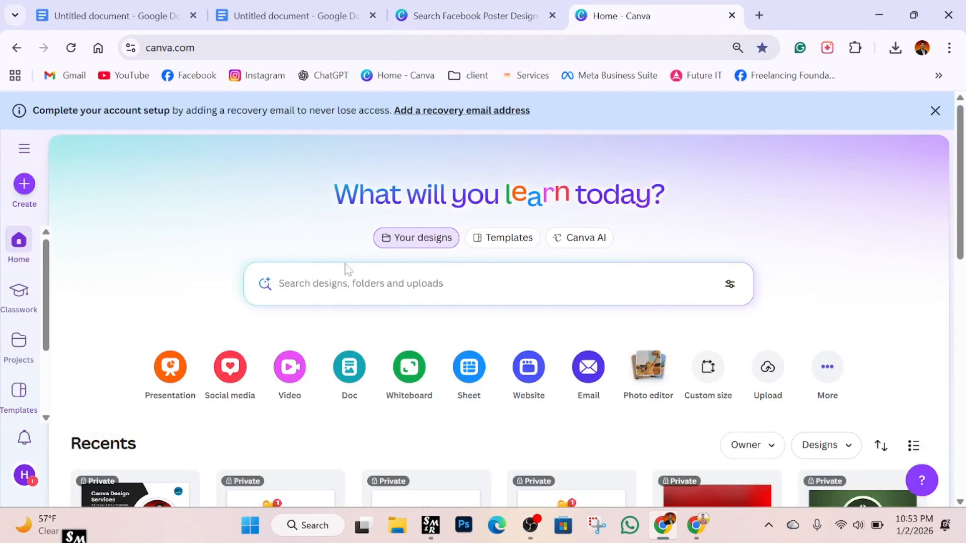
scroll(170, 367, down, 3)
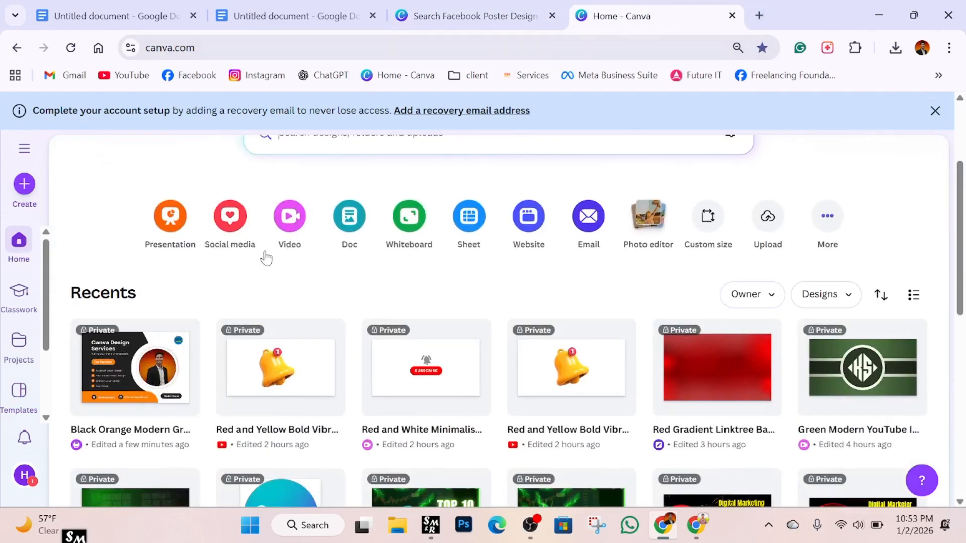
click(500, 15)
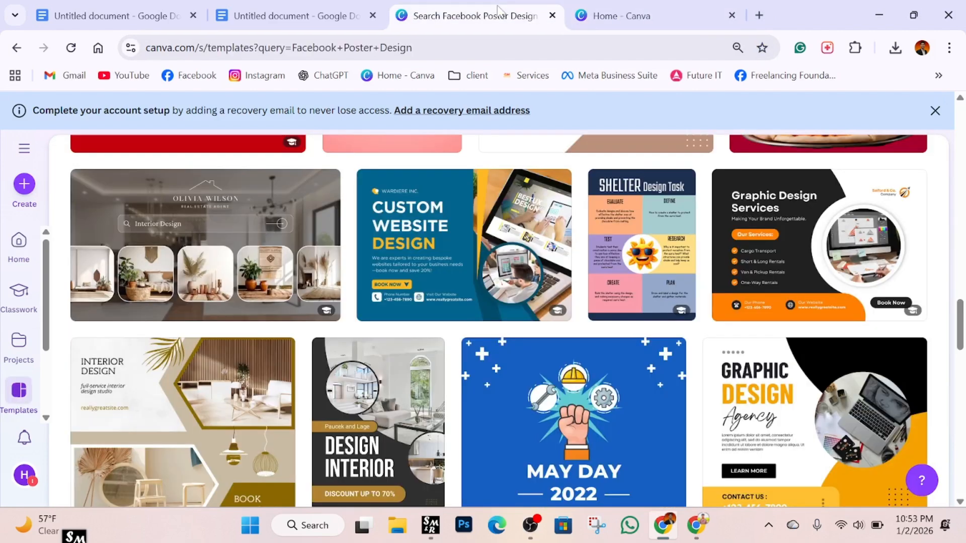
click(640, 16)
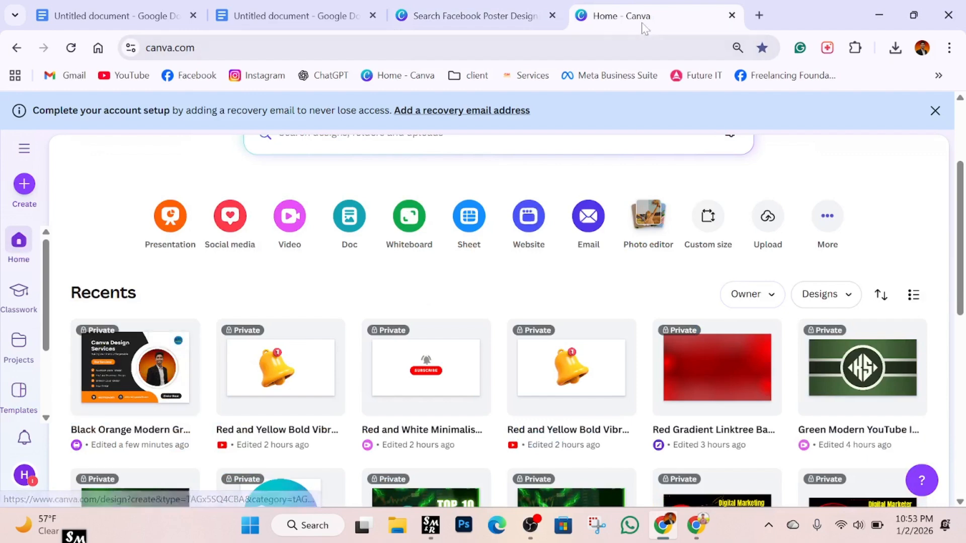
scroll(336, 289, up, 3)
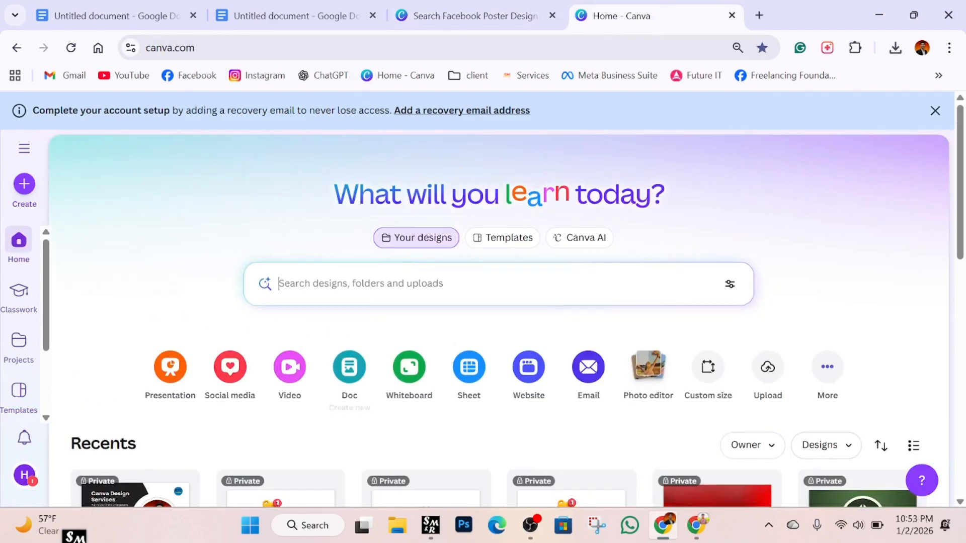
Create a custom-size design with width and height both 1080 px.
click(707, 372)
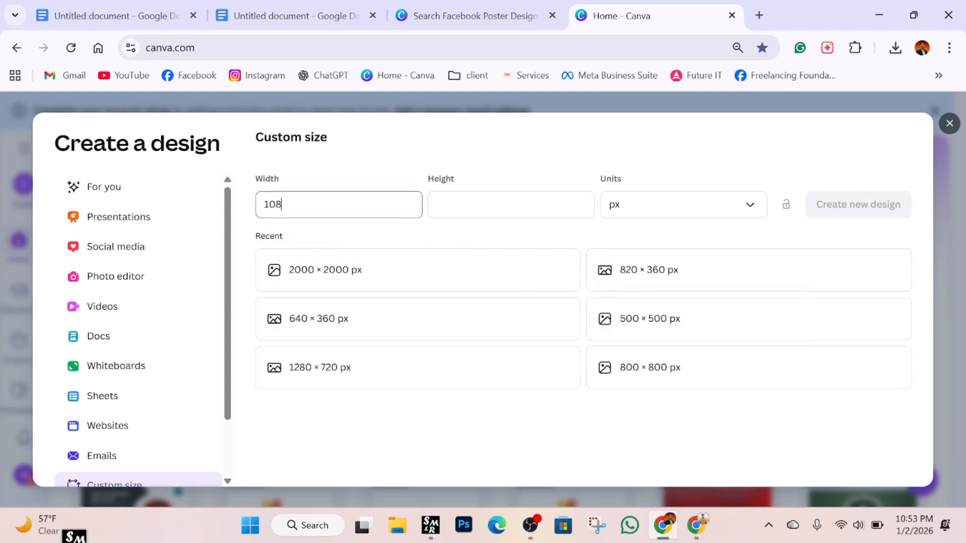
click(511, 205)
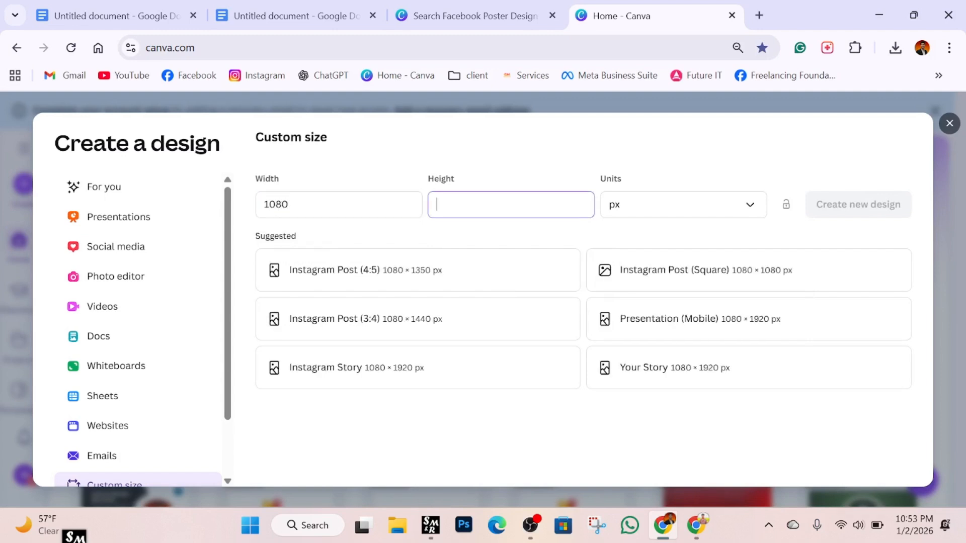
text(1080)
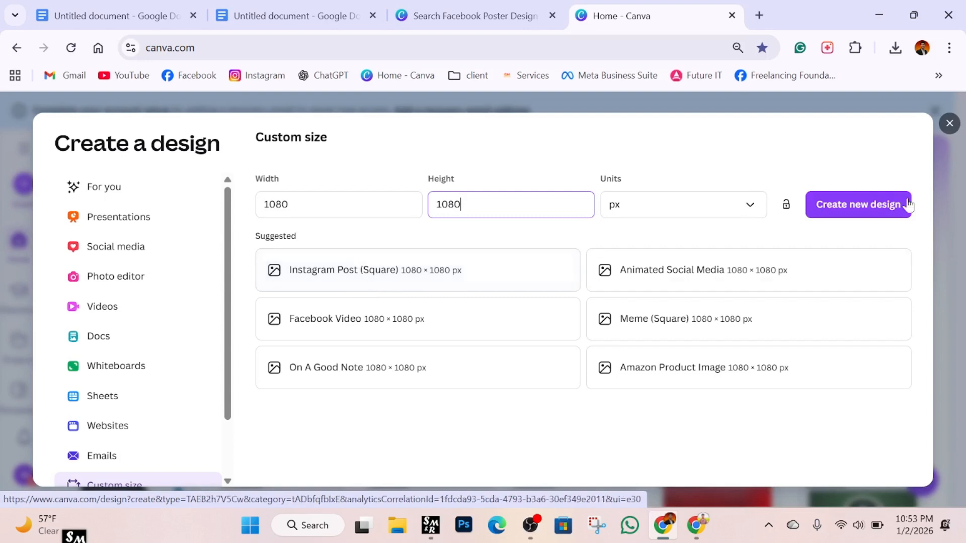
click(858, 206)
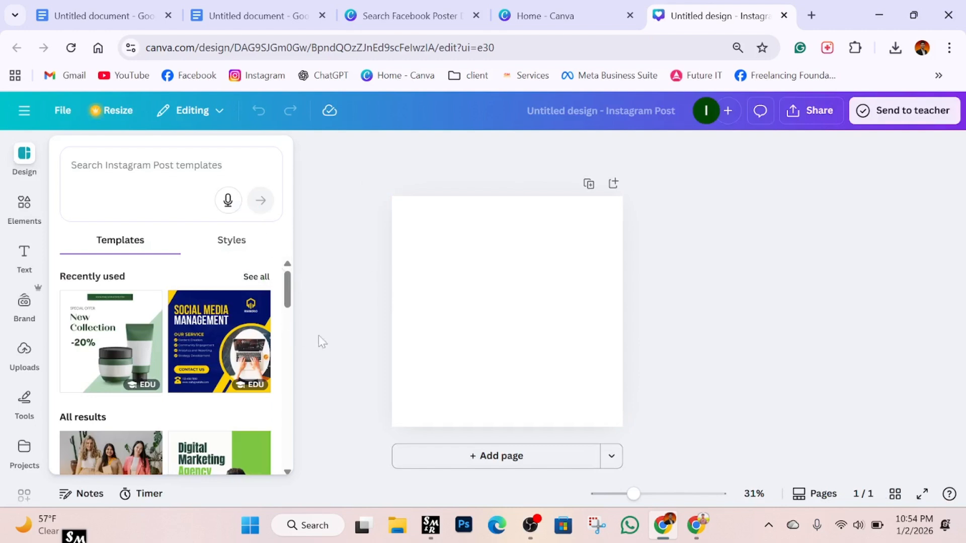
Open the downloaded poster PNG in Photos as a reference, then go back to the blank design.
click(342, 156)
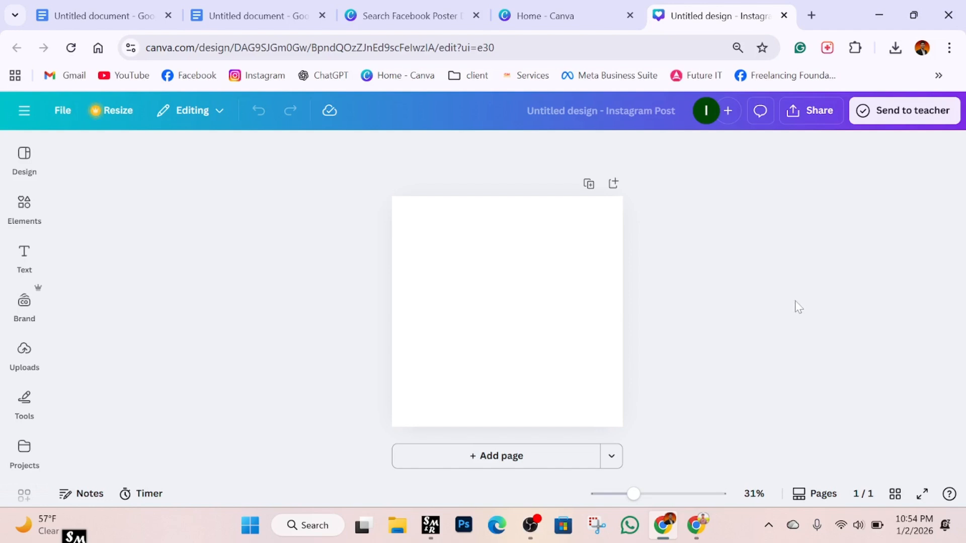
click(895, 47)
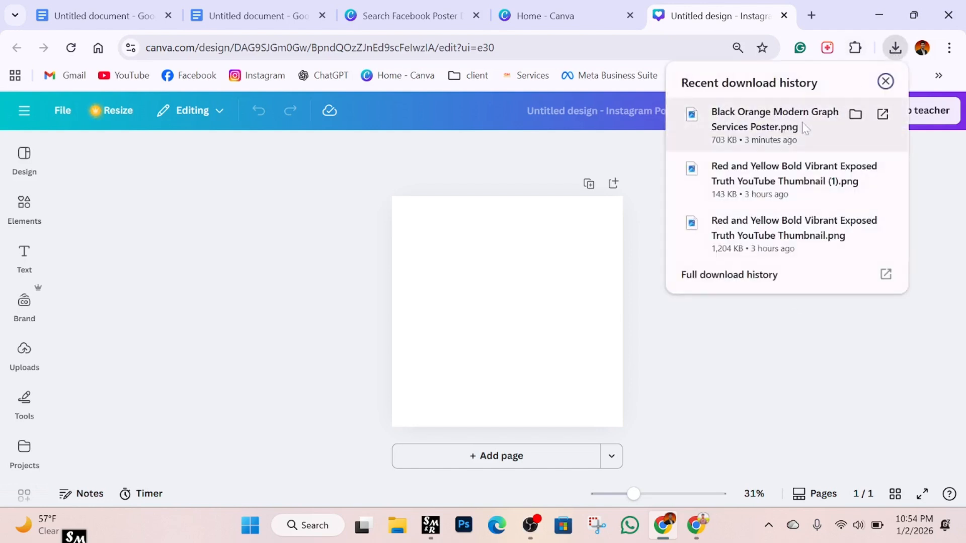
click(856, 115)
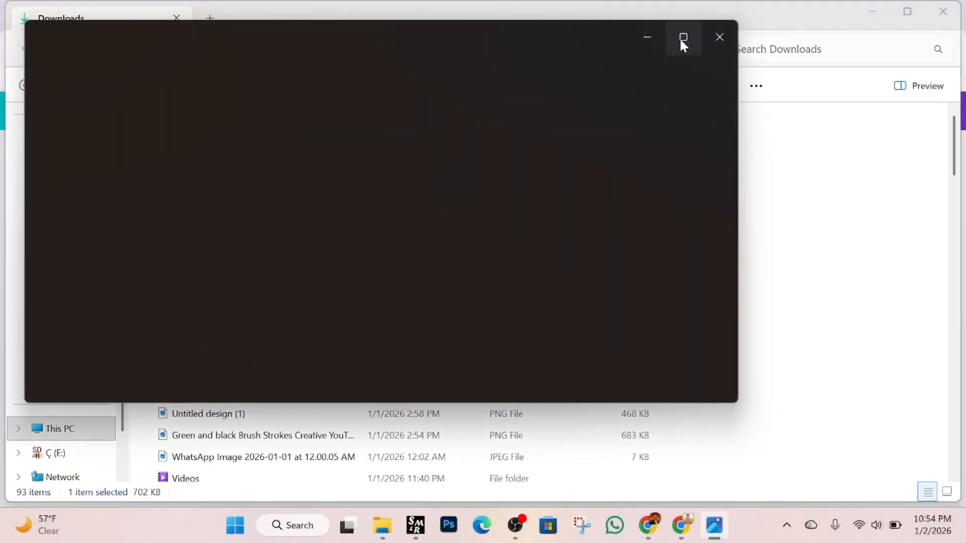
click(684, 37)
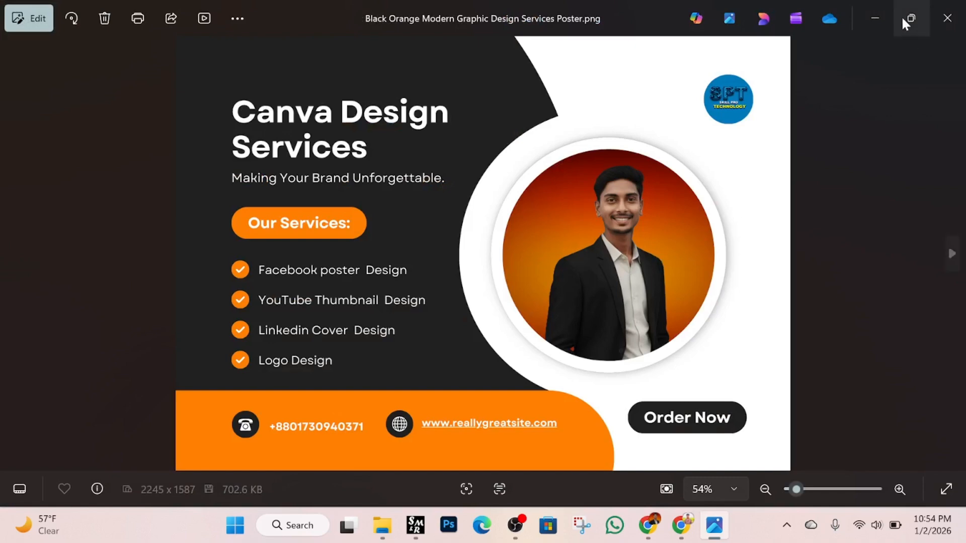
click(877, 18)
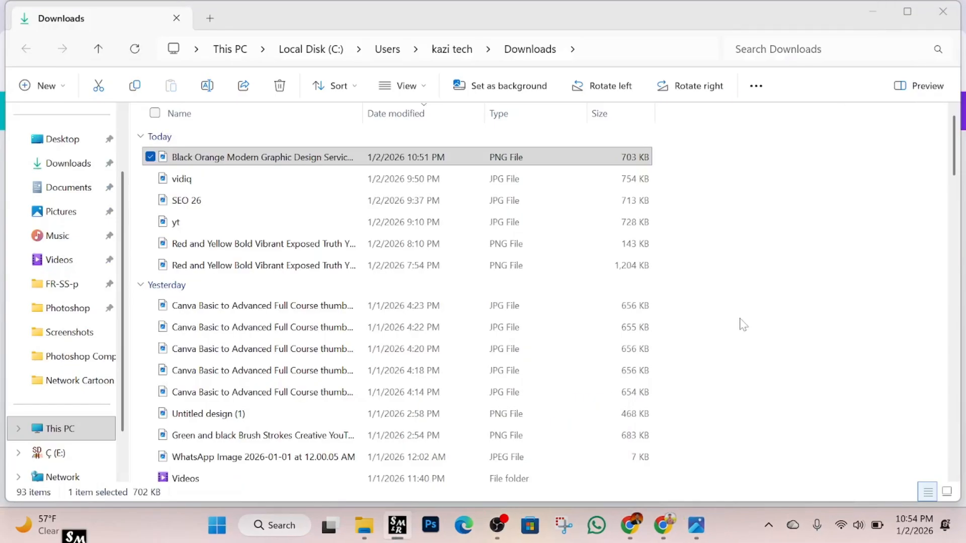
click(631, 526)
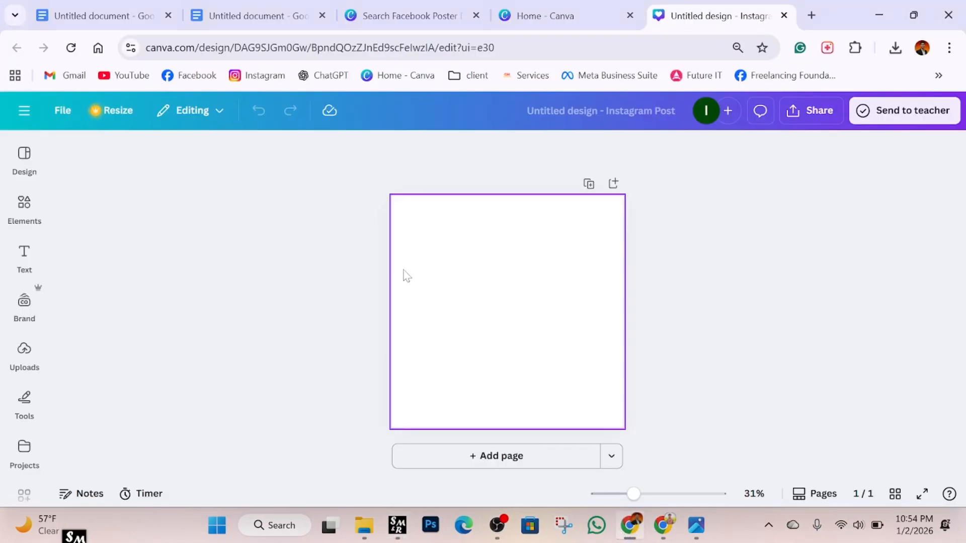
mouse_move(698, 535)
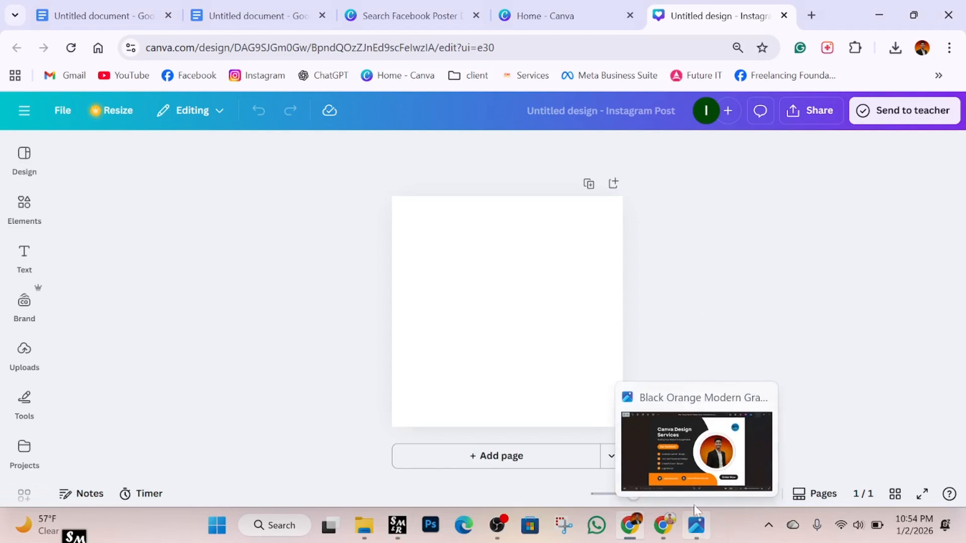
Add a circle from Elements shapes, stretch it into an ellipse, then delete it.
click(23, 206)
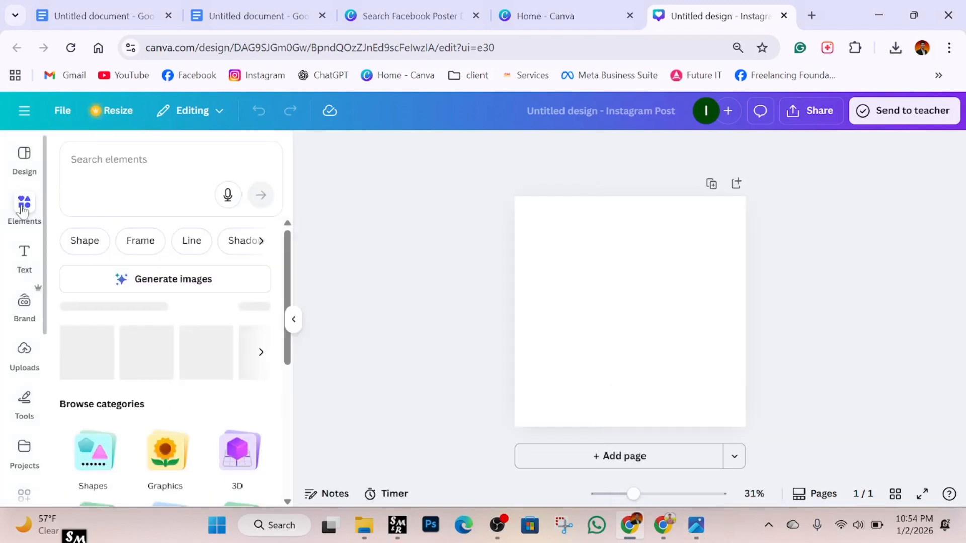
click(93, 242)
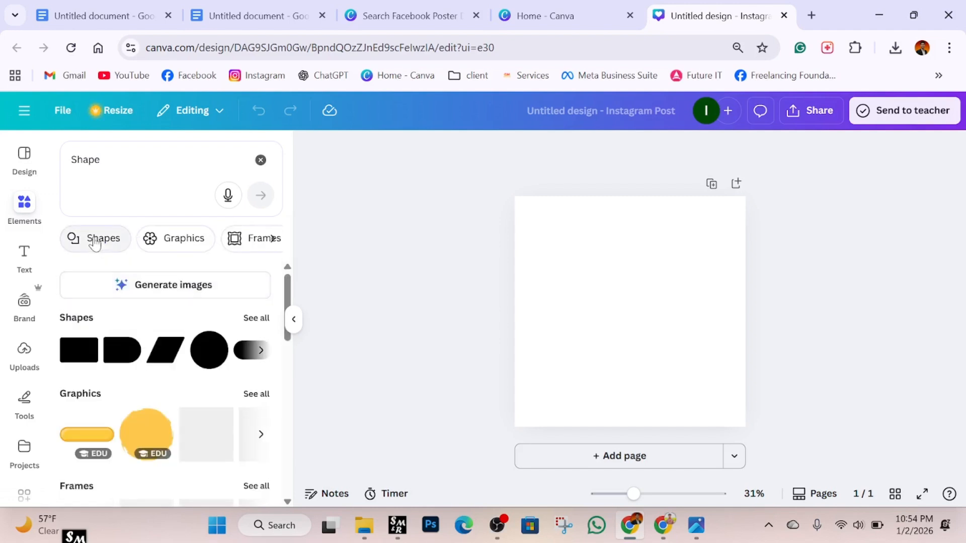
click(208, 360)
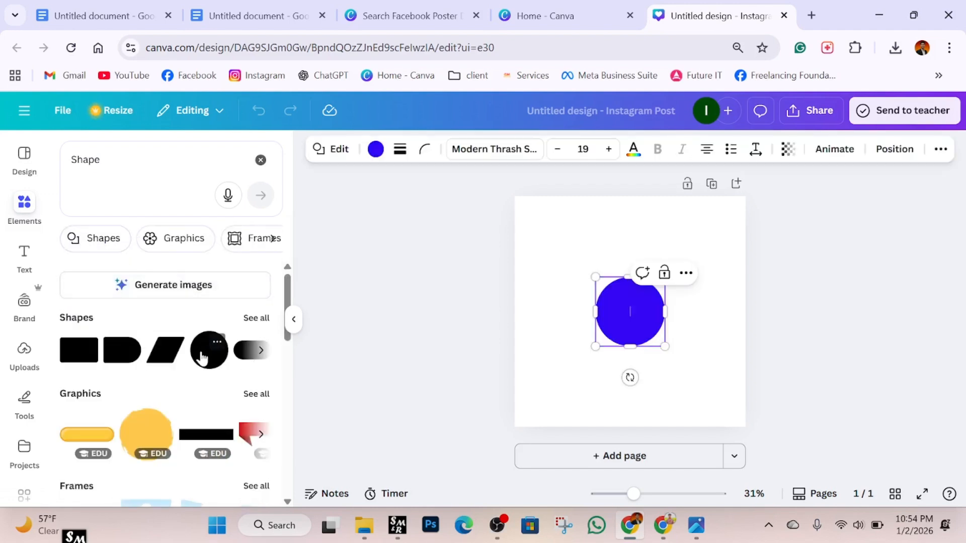
click(295, 321)
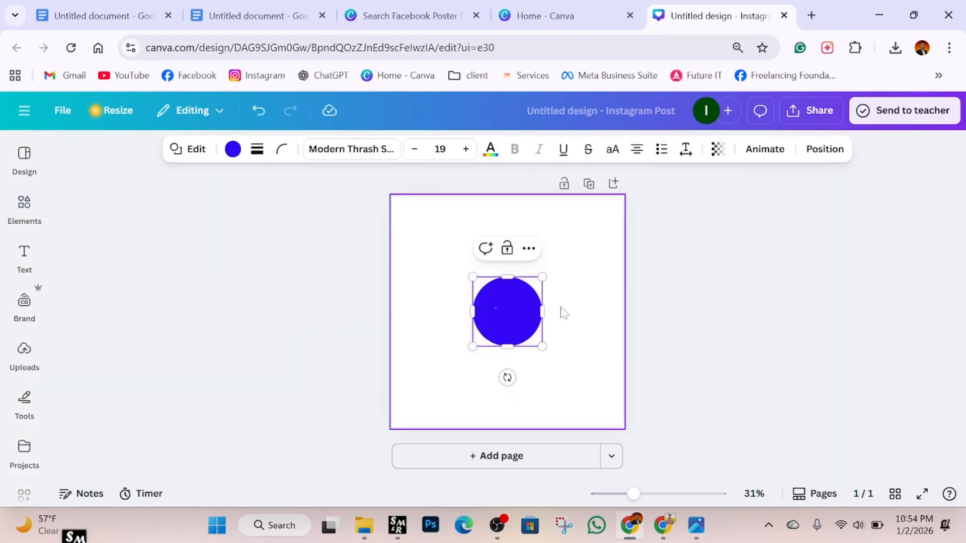
drag(472, 313, 453, 319)
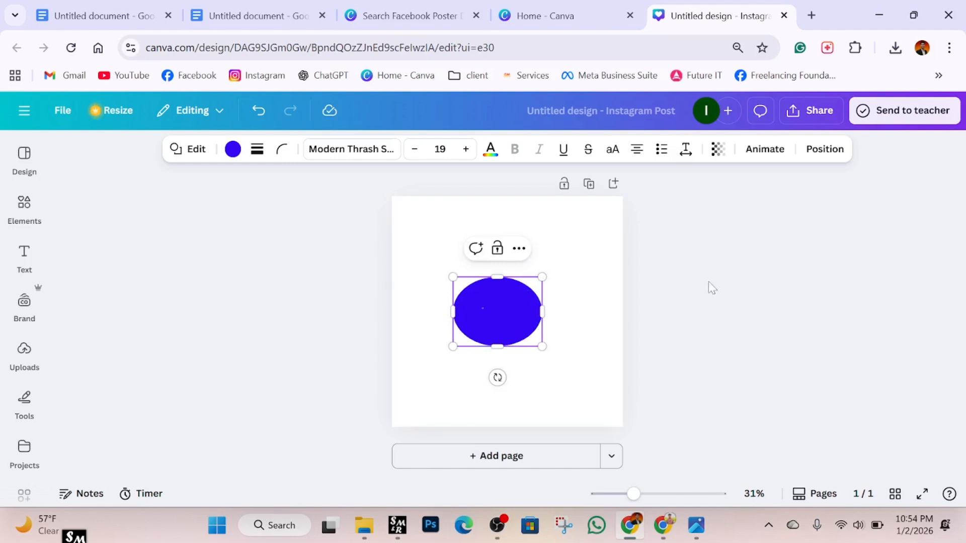
click(509, 302)
click(520, 248)
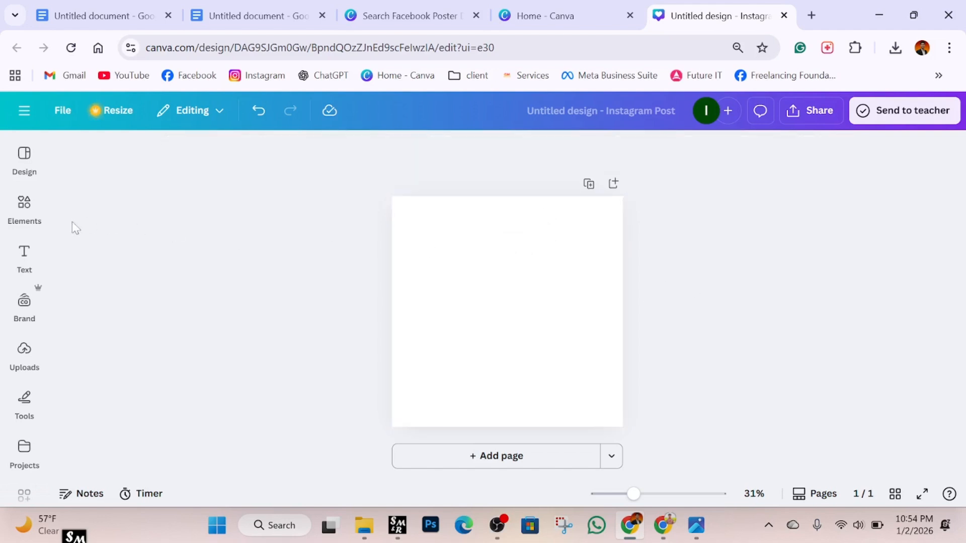
Add a new circle, enlarge it to 904 × 904, and place it on the page's left edge.
click(24, 257)
click(28, 216)
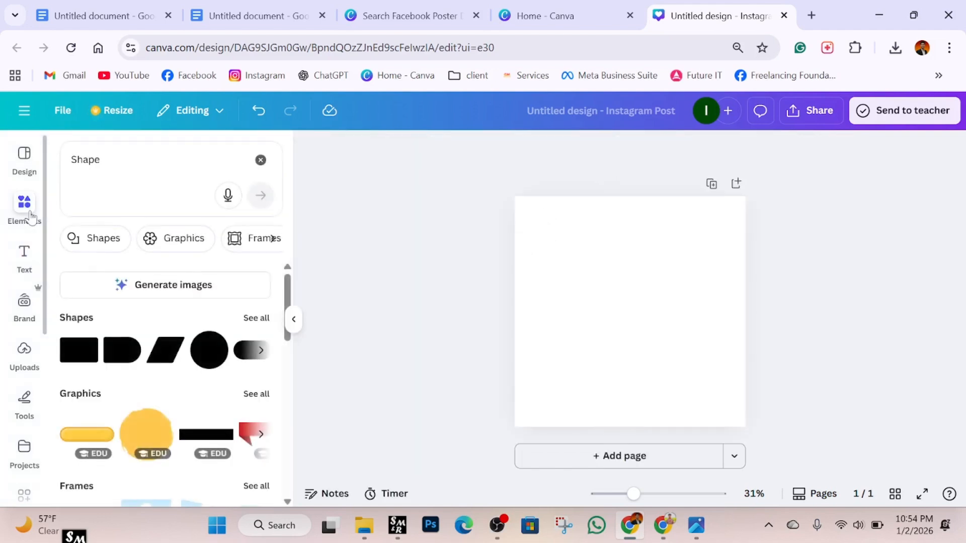
click(220, 361)
drag(594, 274, 401, 214)
drag(597, 274, 566, 315)
mouse_move(699, 530)
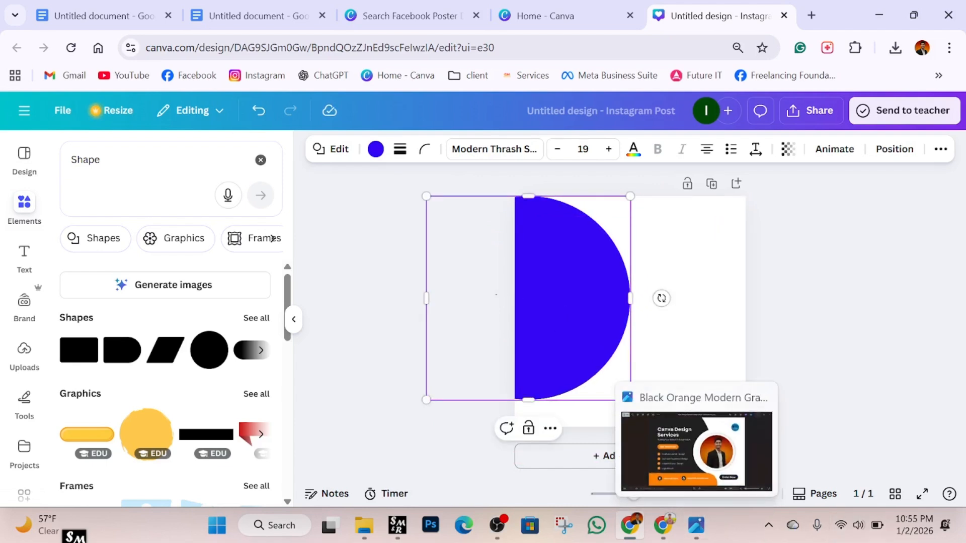
Colour the half-circle black and compare with the reference poster in Photos.
click(773, 298)
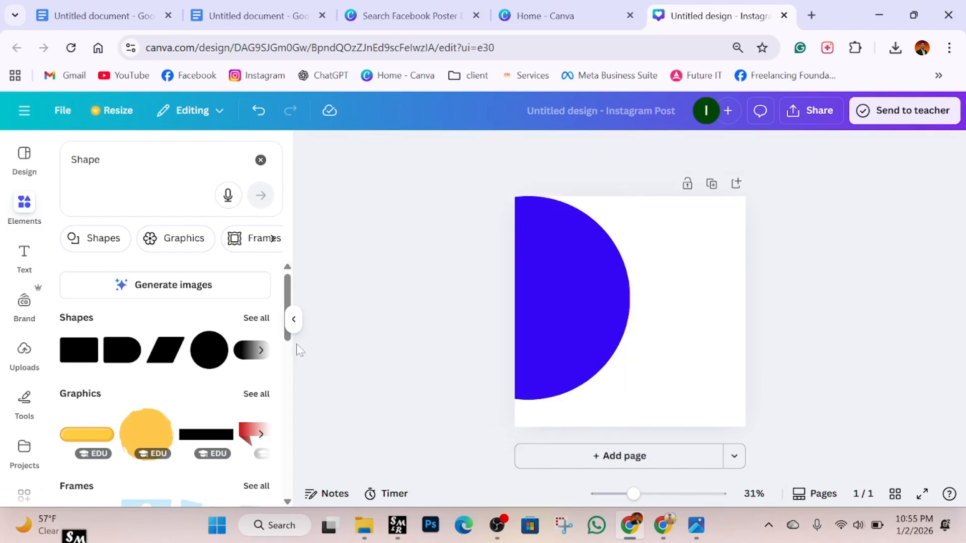
click(598, 319)
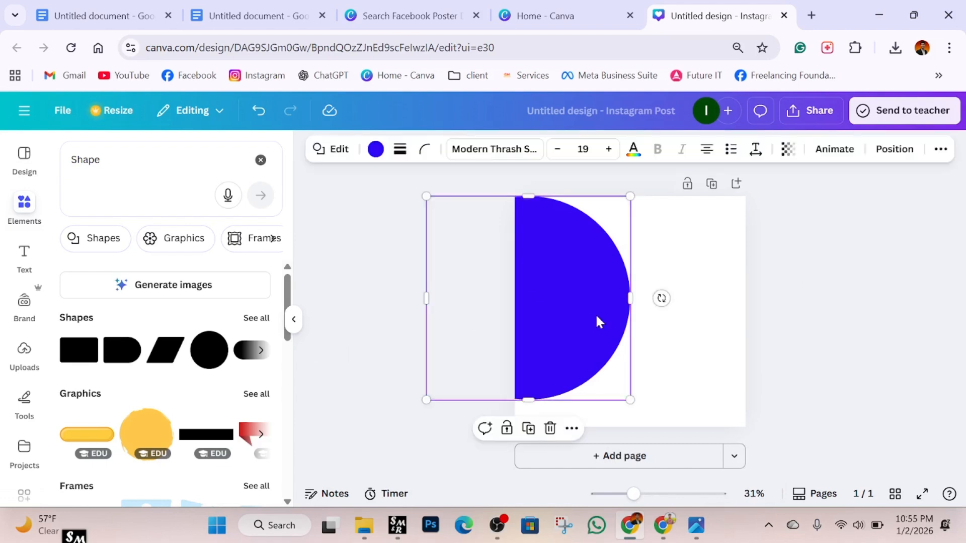
click(377, 150)
click(135, 338)
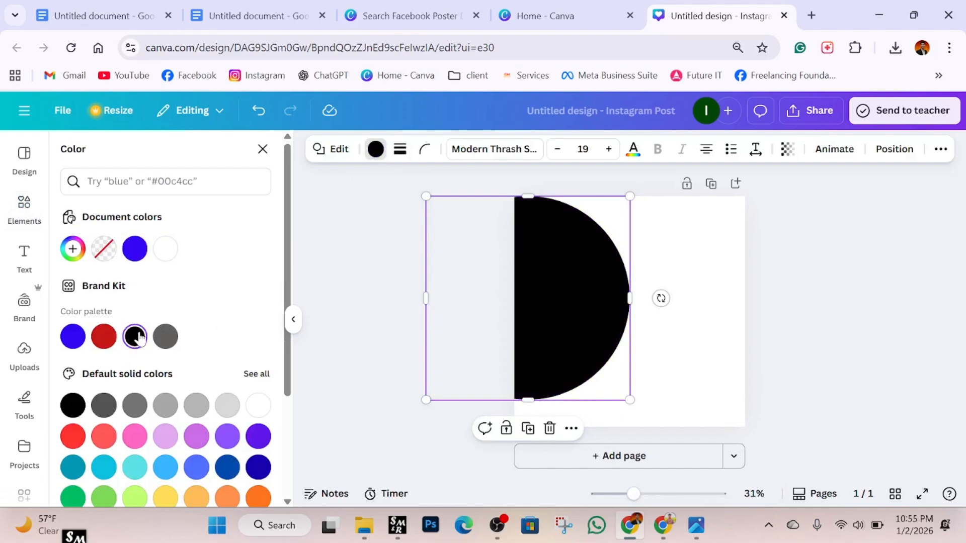
click(293, 320)
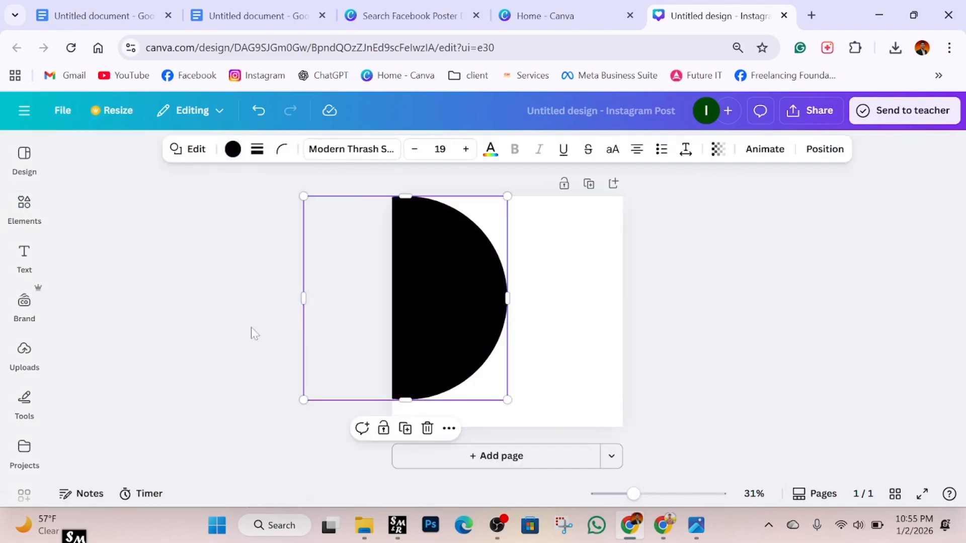
click(712, 316)
click(697, 525)
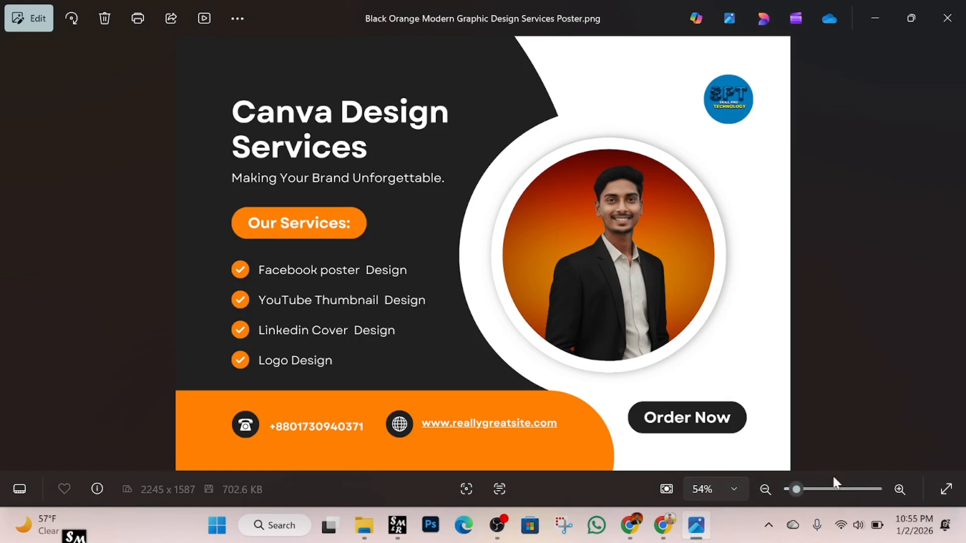
Add a grey circle from the shape results and size it toward the upper right.
click(644, 527)
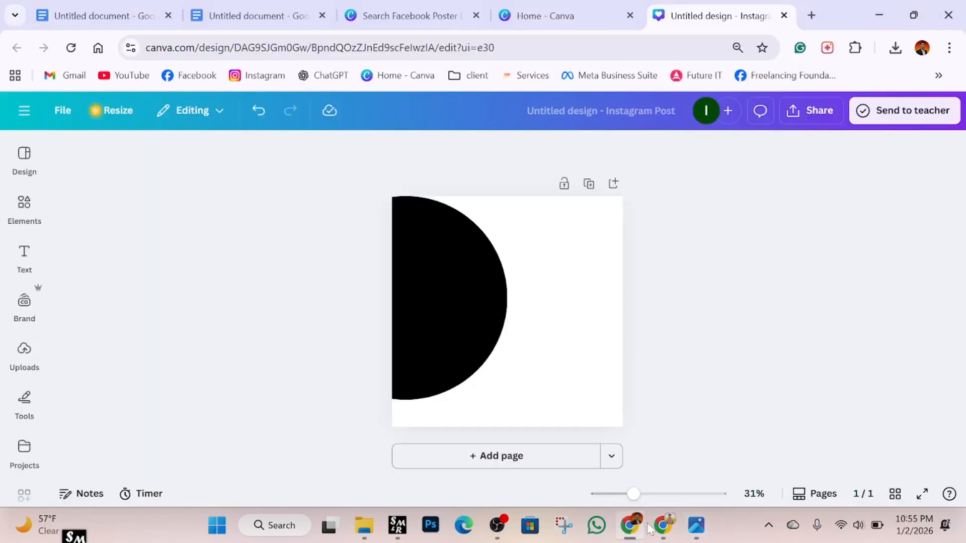
click(24, 204)
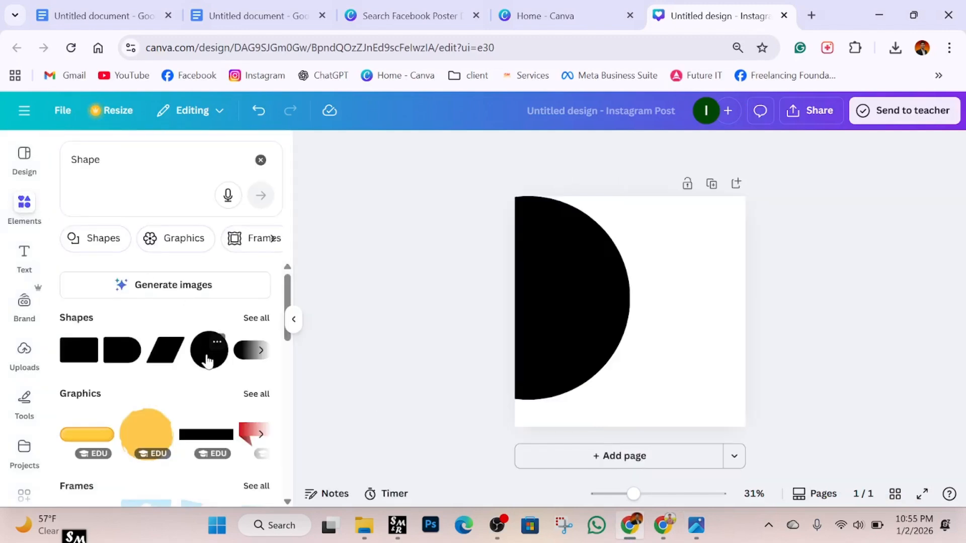
click(209, 361)
drag(664, 277, 712, 243)
drag(651, 315, 663, 346)
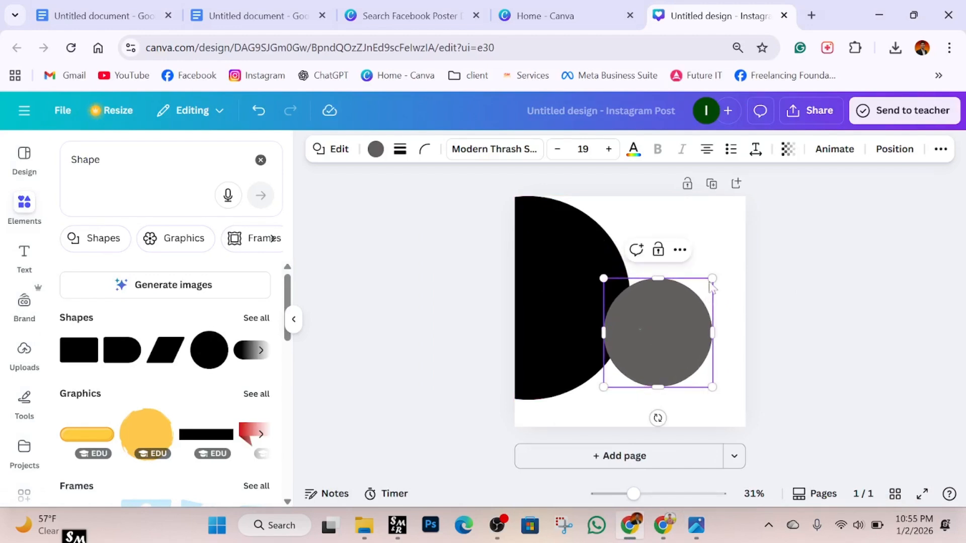
drag(710, 283, 701, 289)
drag(657, 333, 695, 283)
click(736, 315)
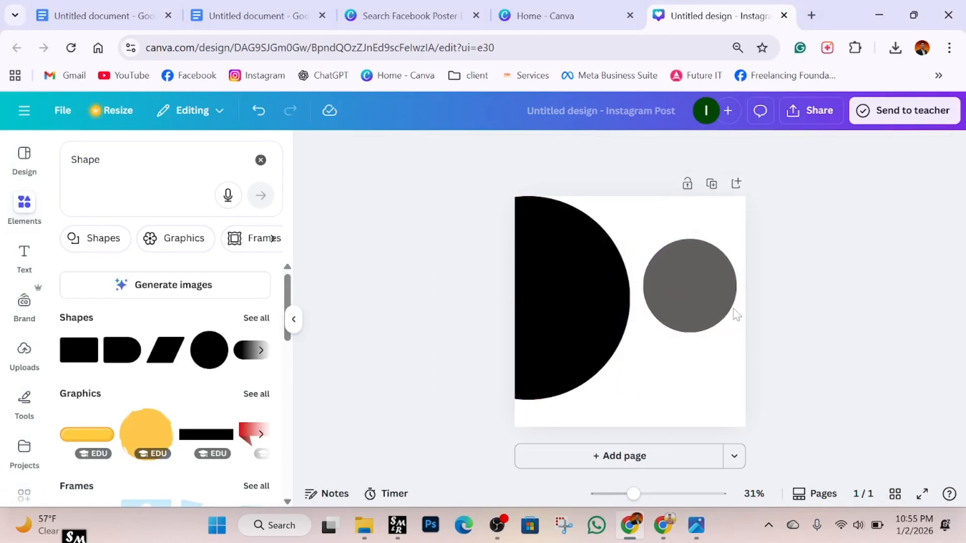
Add a half-rounded shape and stretch it into a thin grey bar along the bottom-left.
click(253, 322)
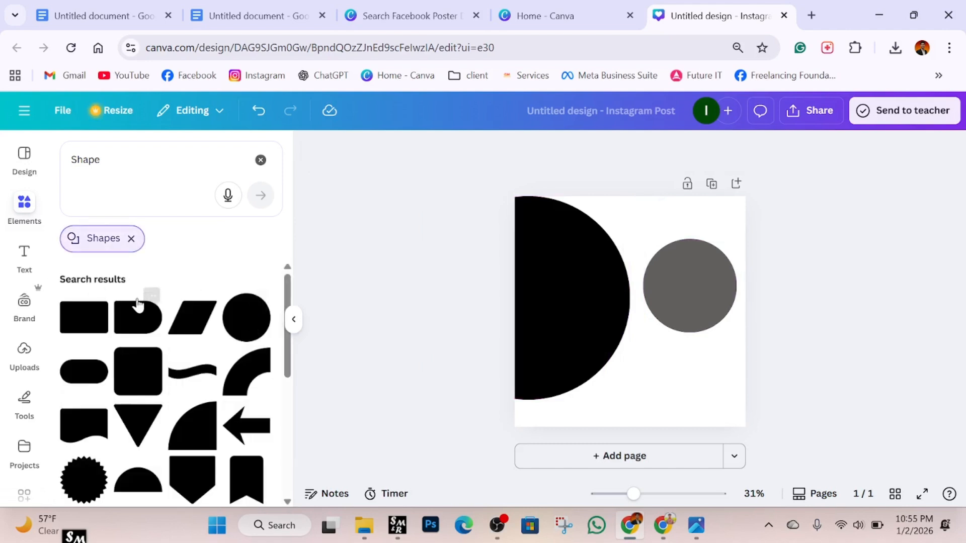
click(137, 305)
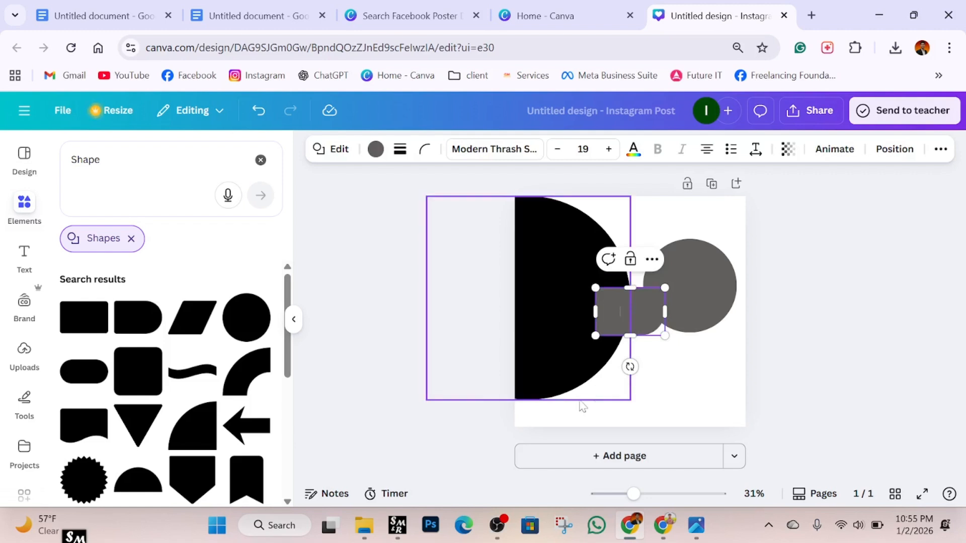
click(826, 317)
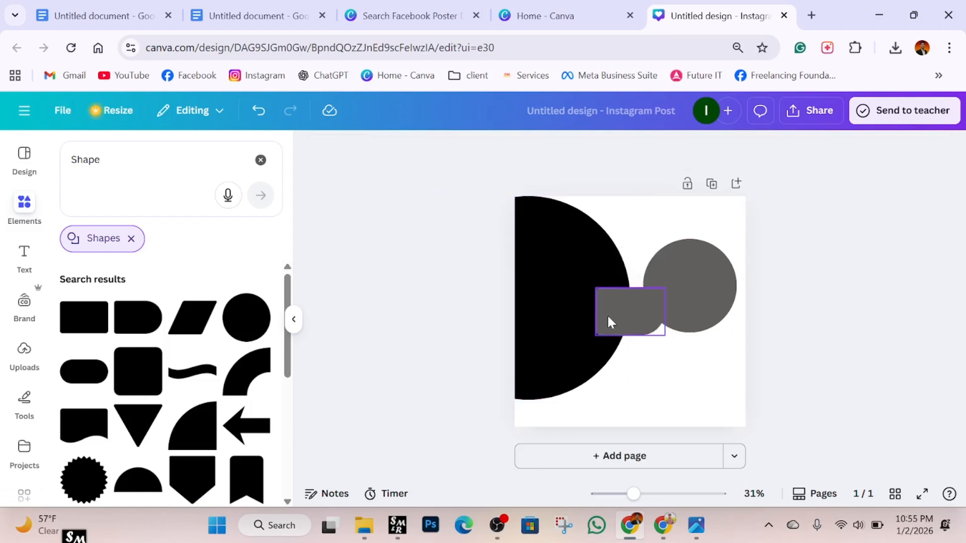
drag(608, 322, 527, 420)
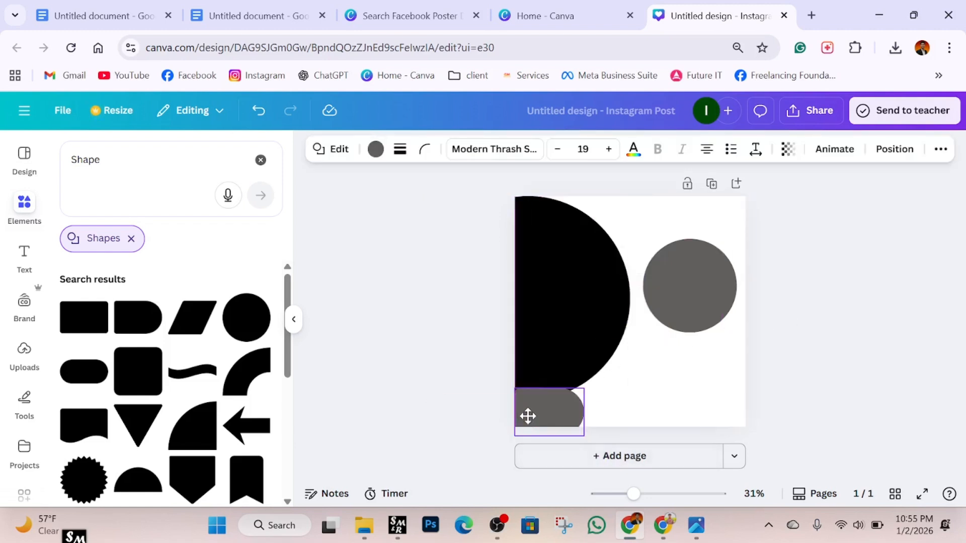
click(293, 324)
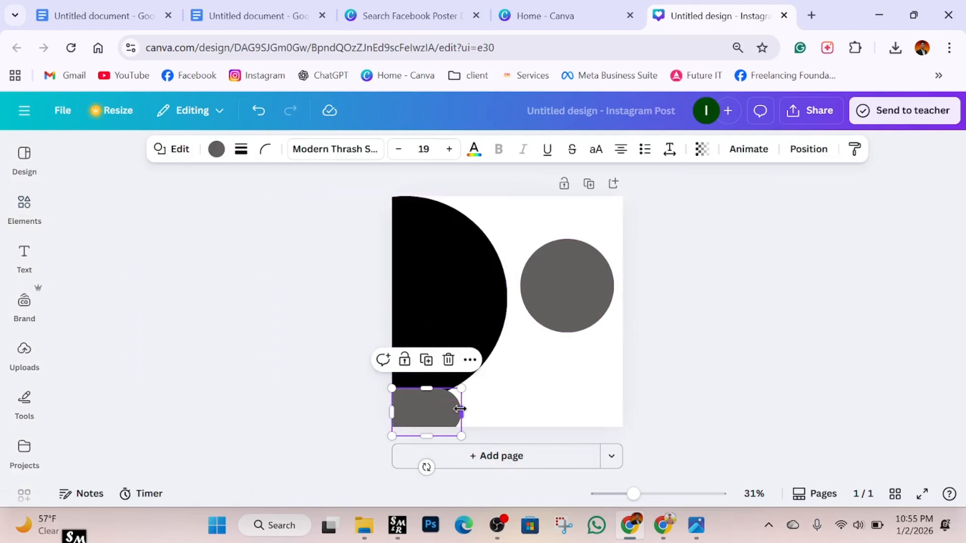
drag(460, 409, 507, 409)
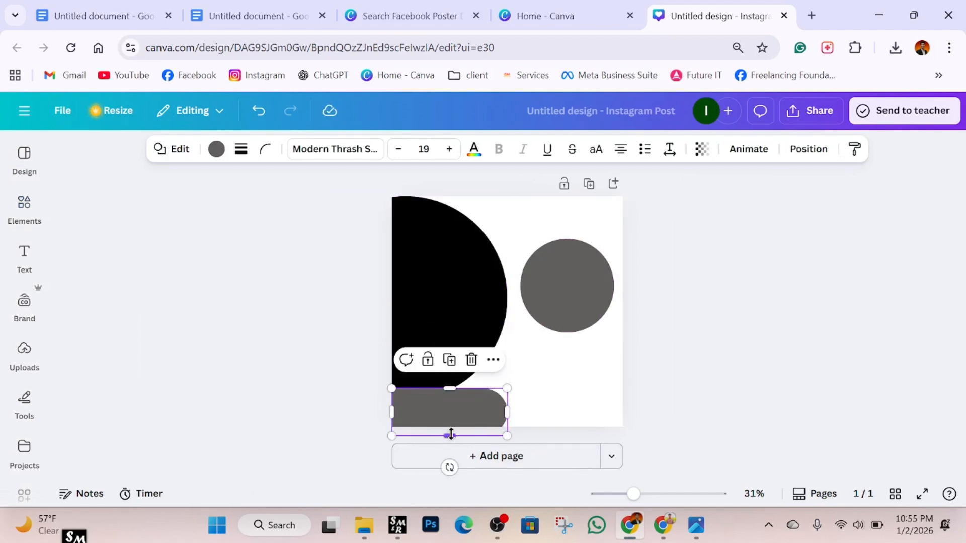
drag(451, 435, 452, 426)
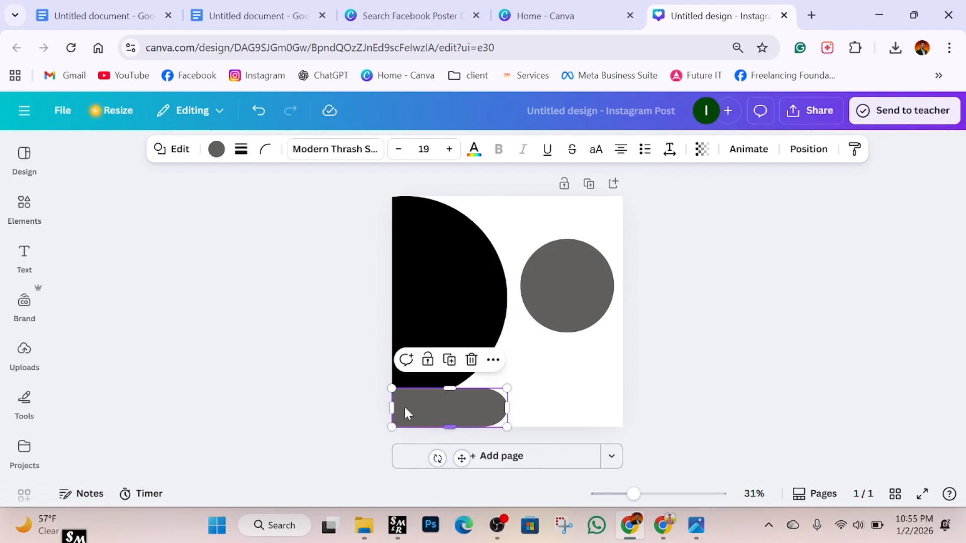
drag(392, 408, 376, 408)
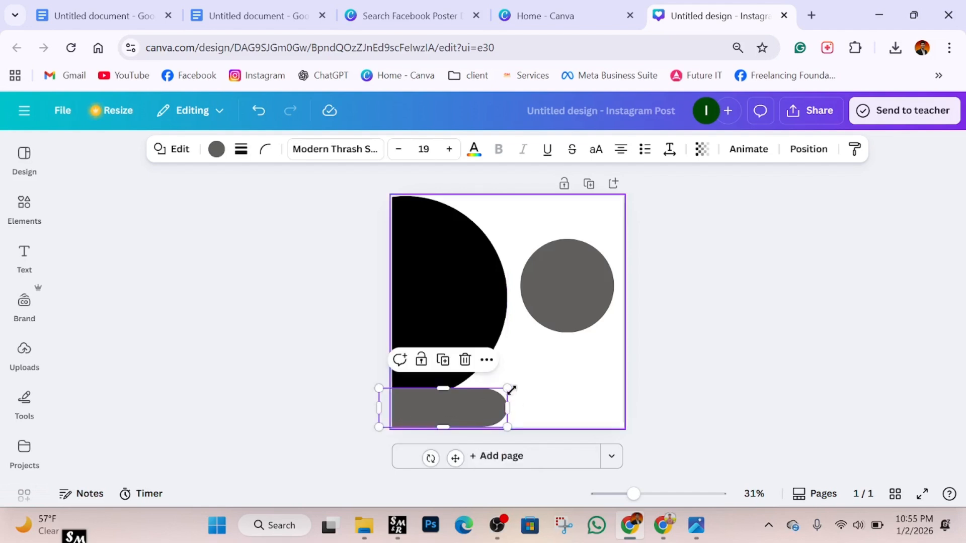
drag(508, 407, 515, 406)
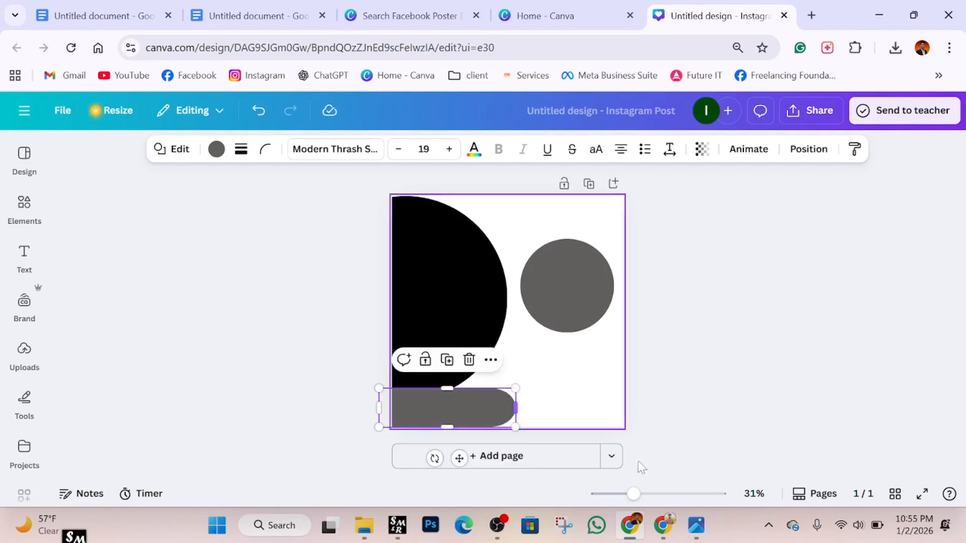
mouse_move(694, 528)
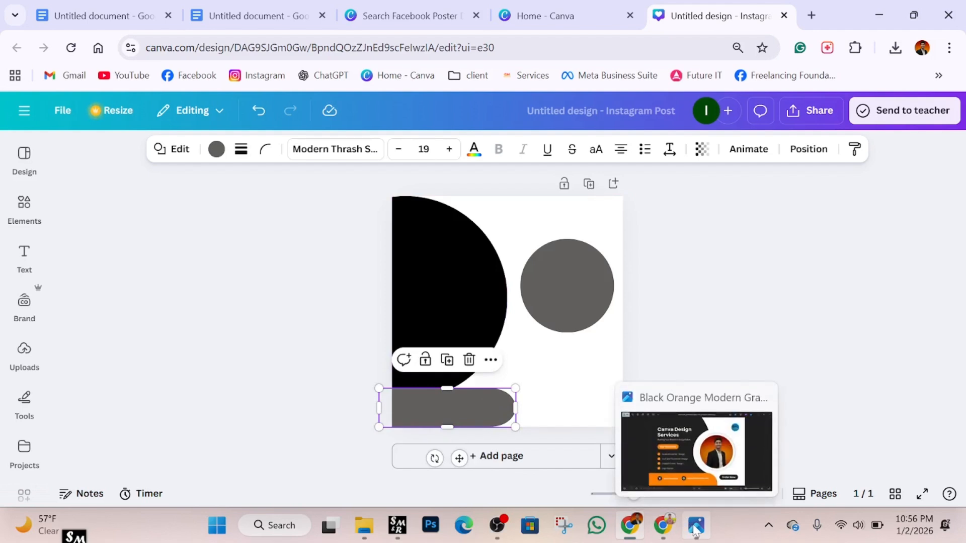
drag(527, 409, 527, 408)
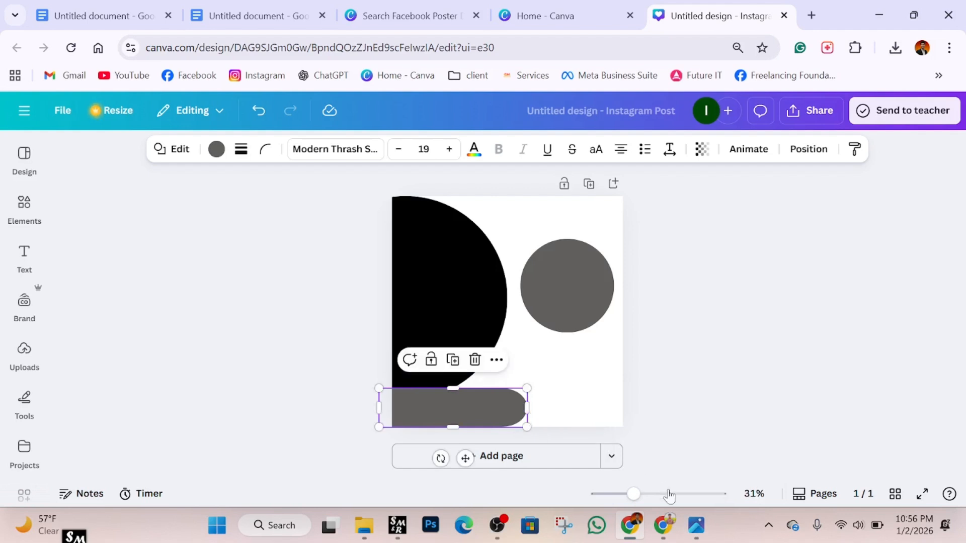
mouse_move(698, 523)
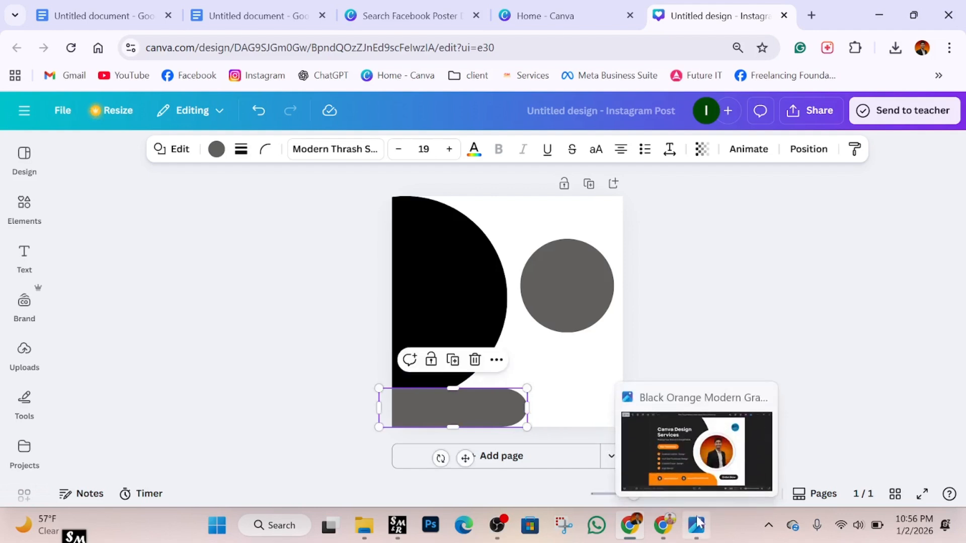
Move the grey circle onto the black half-circle and enlarge the black shape in all directions.
drag(565, 294, 520, 356)
drag(524, 301, 588, 278)
drag(520, 337, 527, 354)
click(427, 342)
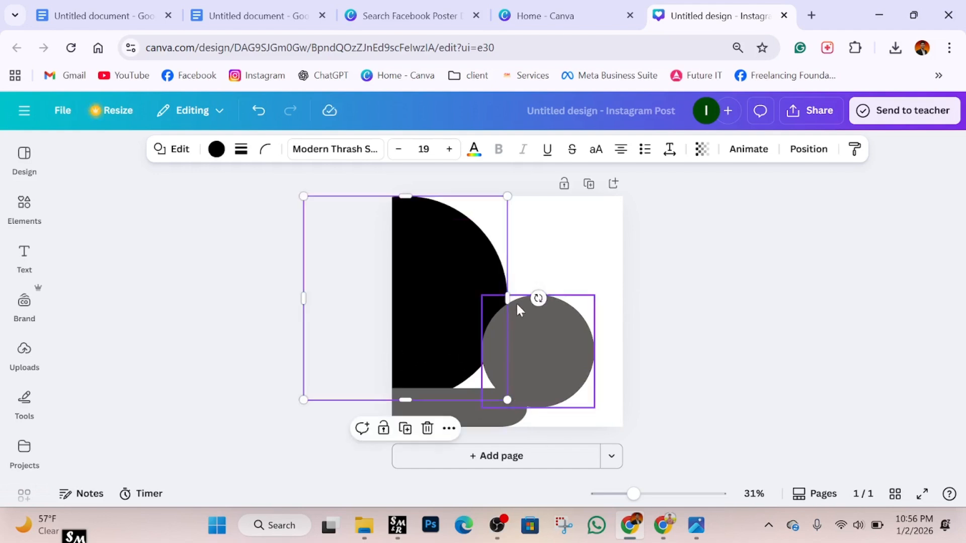
mouse_move(519, 296)
mouse_down()
mouse_move(549, 297)
mouse_move(530, 297)
mouse_up()
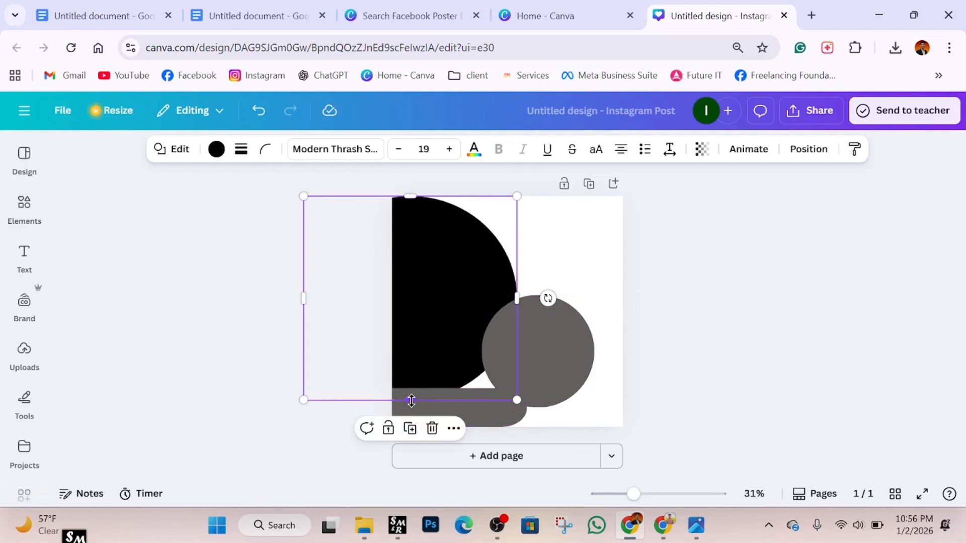
drag(410, 400, 410, 404)
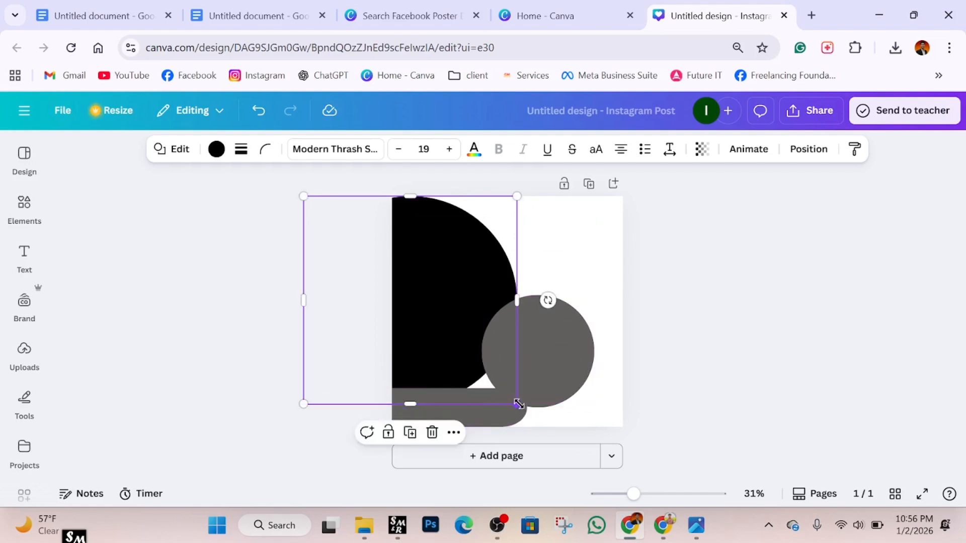
drag(517, 404, 524, 428)
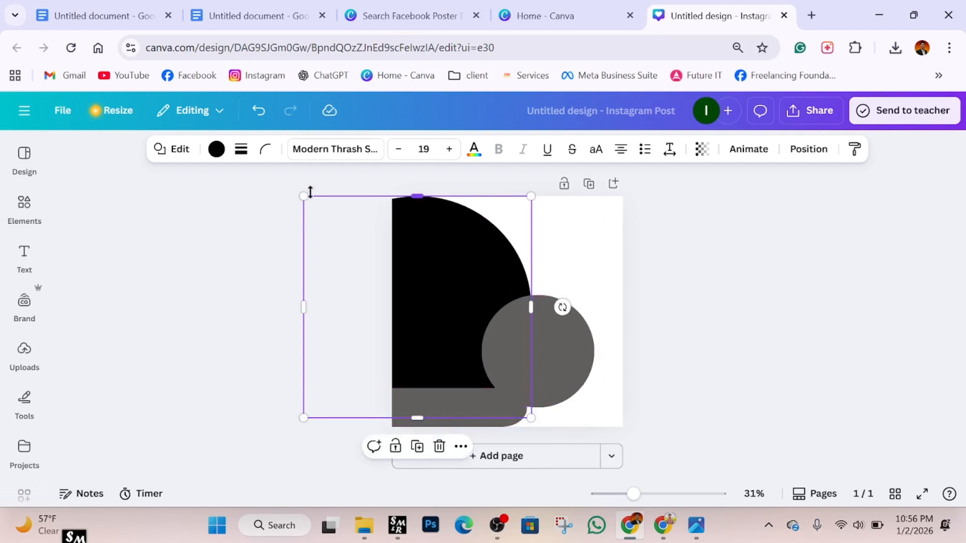
drag(301, 195, 293, 186)
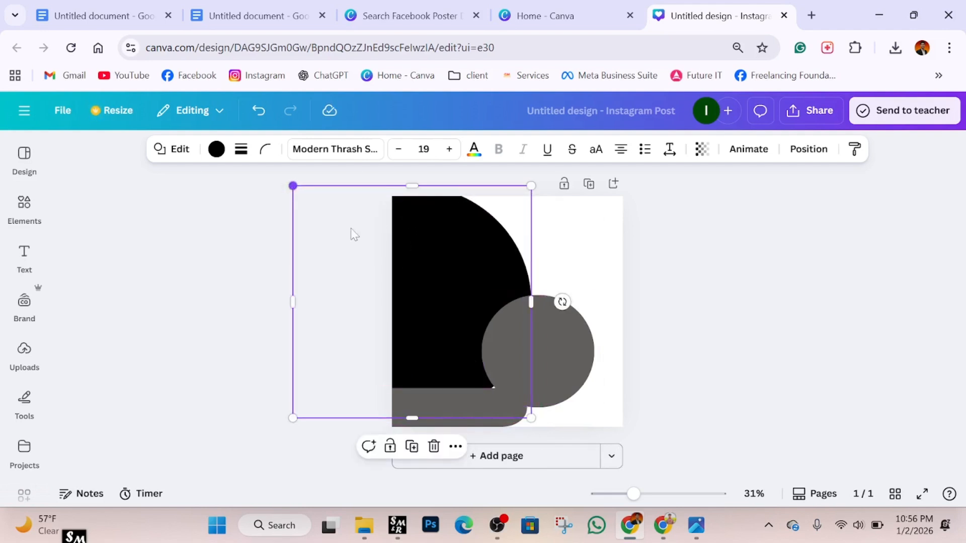
click(684, 275)
drag(510, 361, 531, 361)
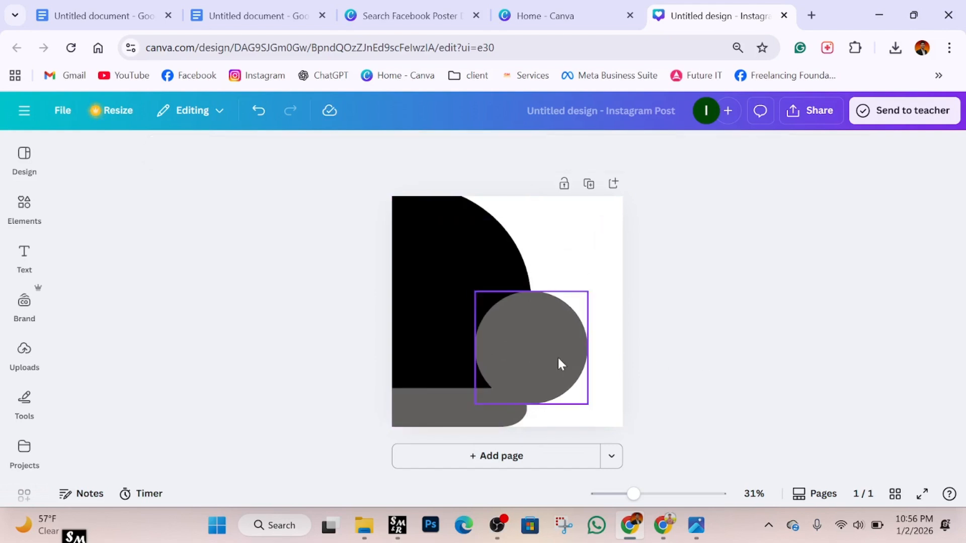
Make the overlapping circle white and nudge it to notch the black half-circle.
click(216, 150)
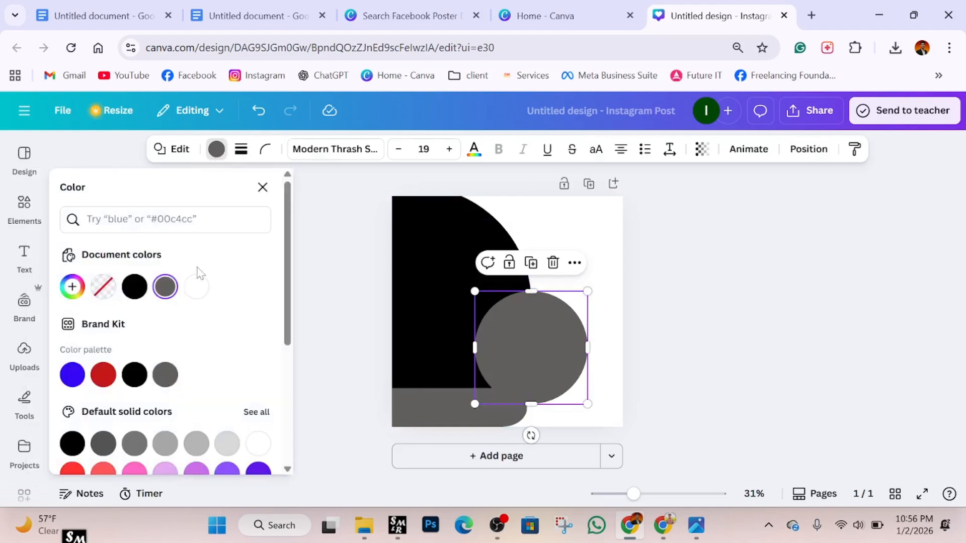
click(199, 290)
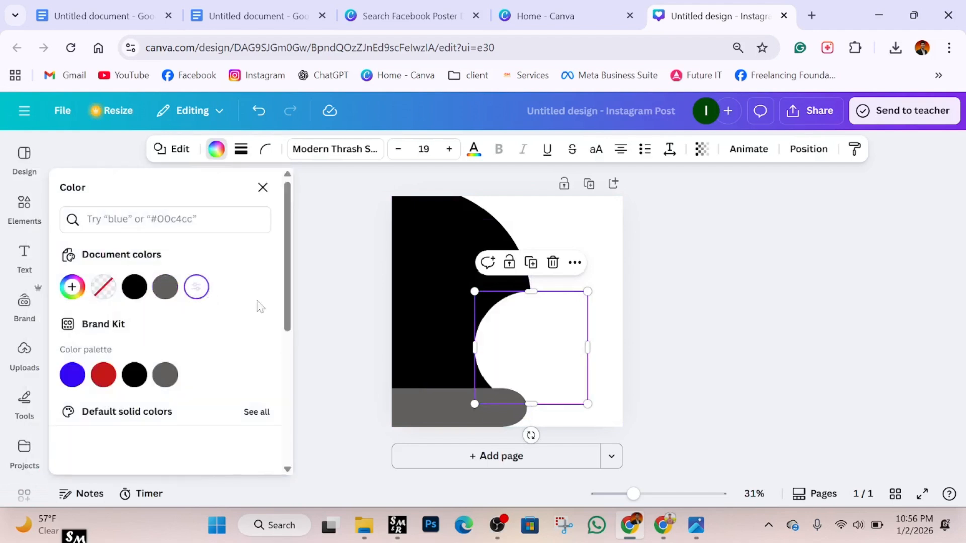
key(Escape)
click(752, 392)
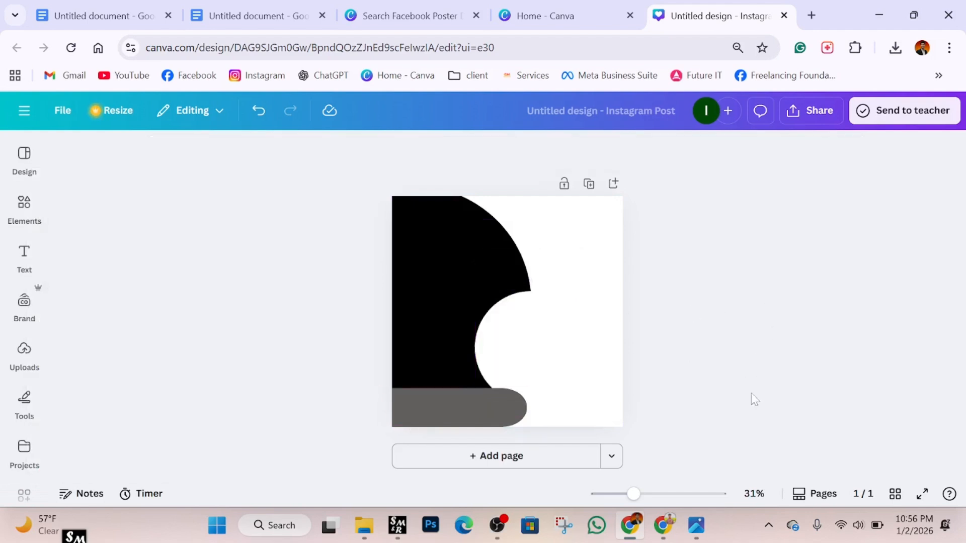
mouse_move(541, 365)
mouse_down()
mouse_move(533, 351)
mouse_move(542, 355)
mouse_up()
click(653, 351)
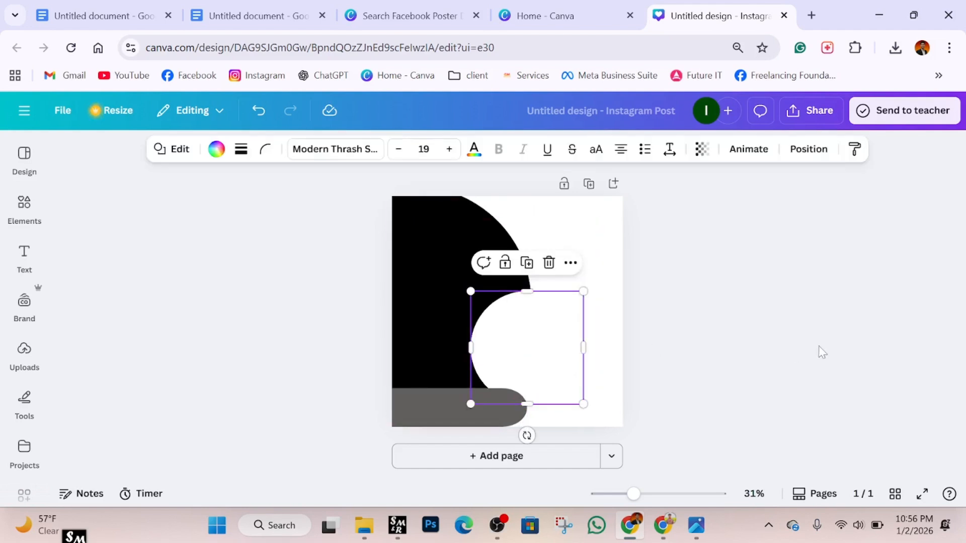
click(821, 352)
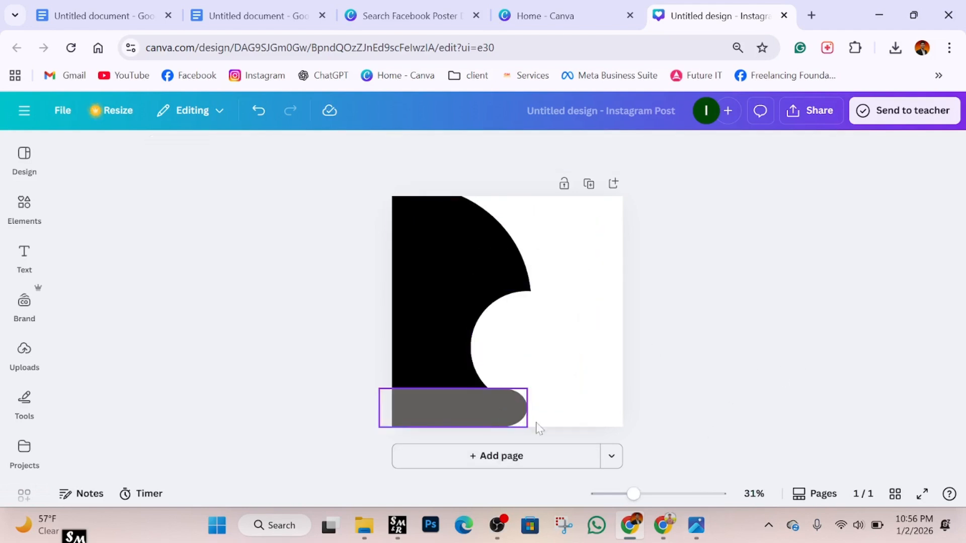
click(700, 527)
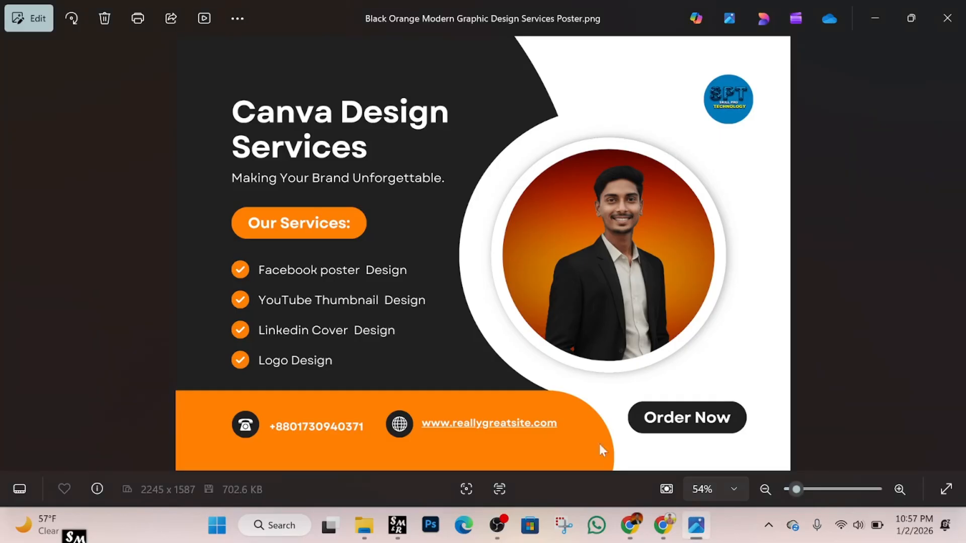
click(635, 526)
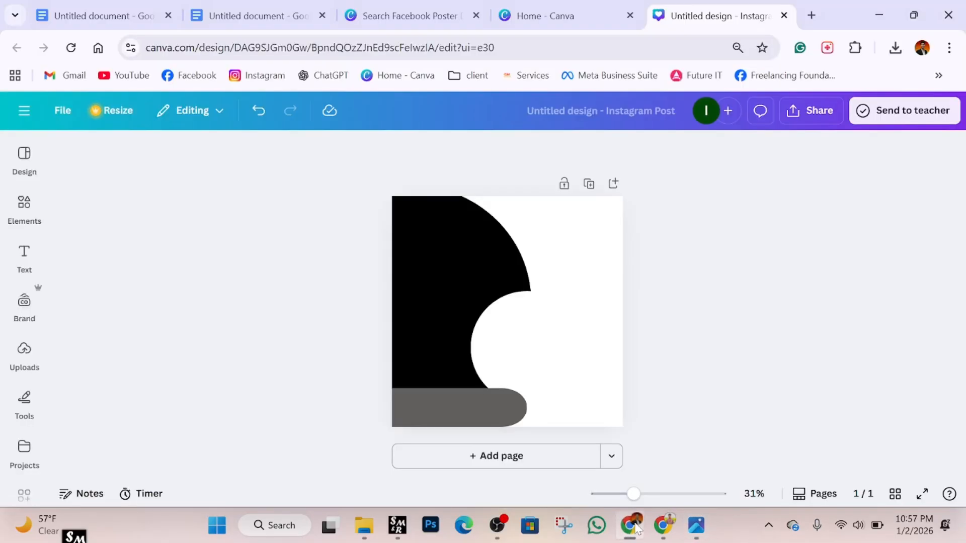
Recolour the grey bottom bar orange (#FFAA00) using the custom colour picker.
click(425, 412)
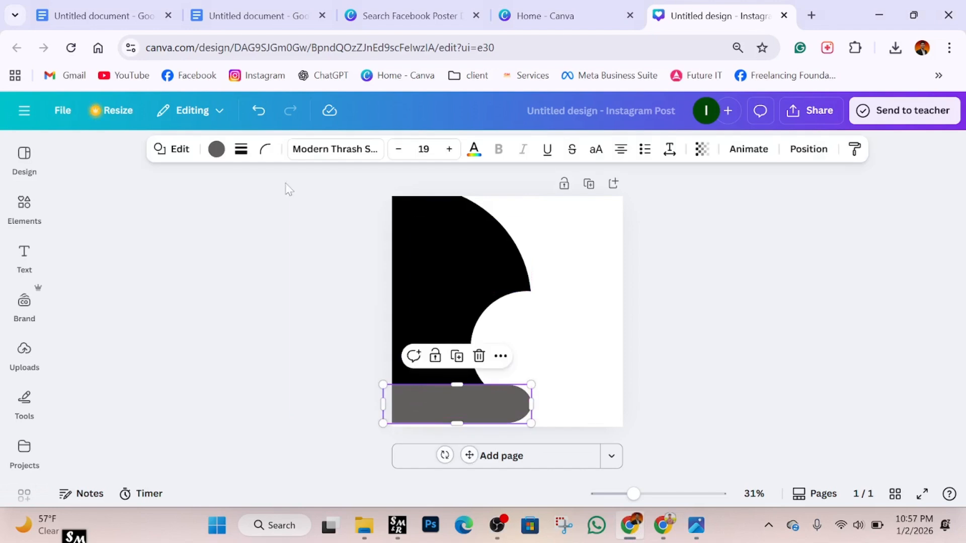
click(217, 149)
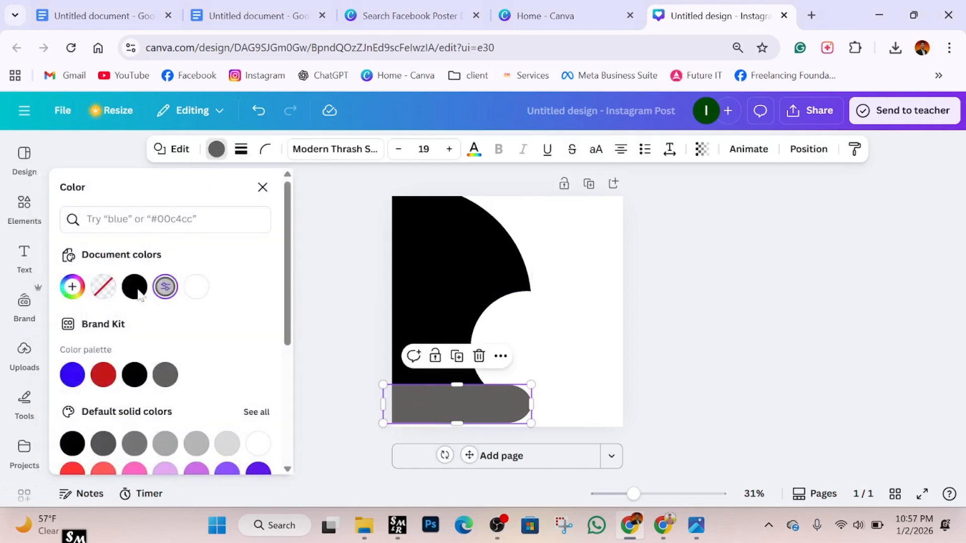
click(71, 288)
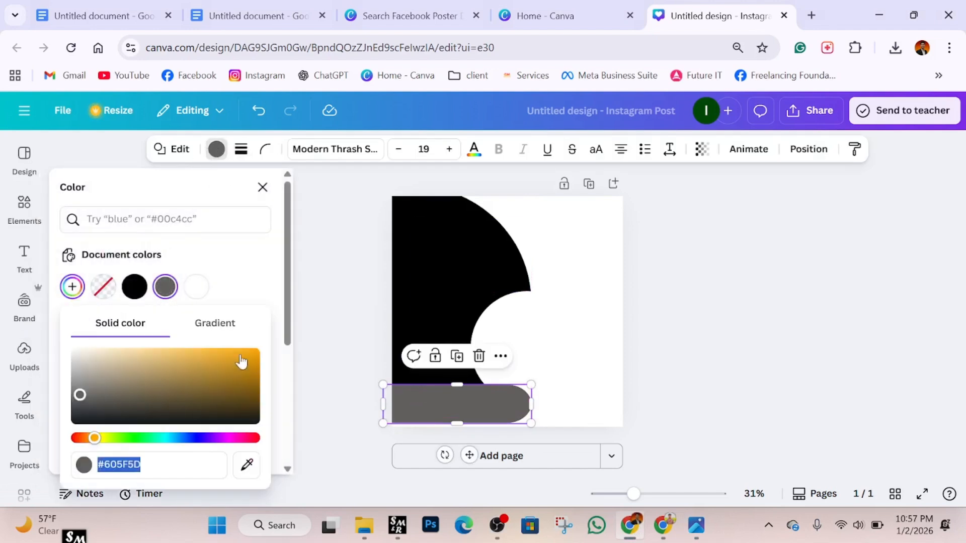
drag(241, 361, 258, 351)
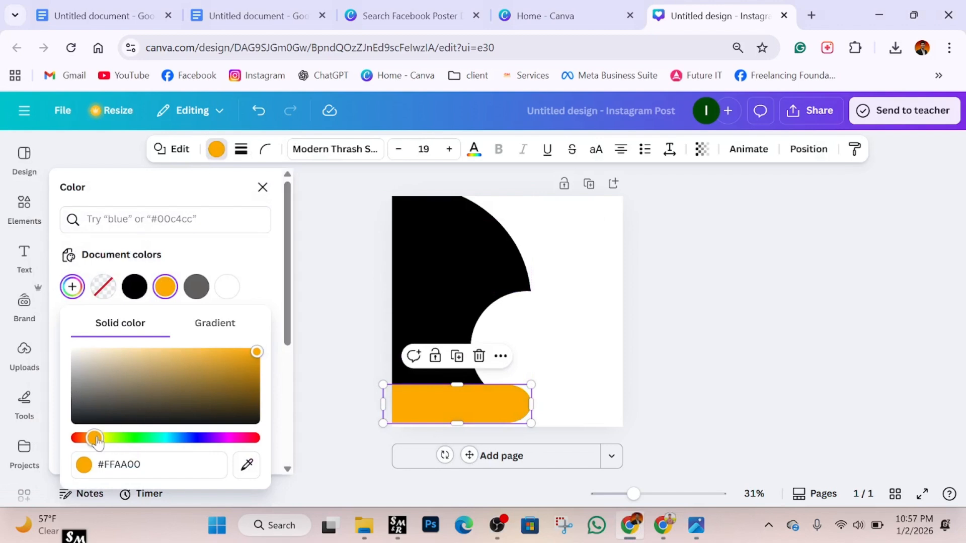
drag(97, 441, 96, 442)
click(332, 247)
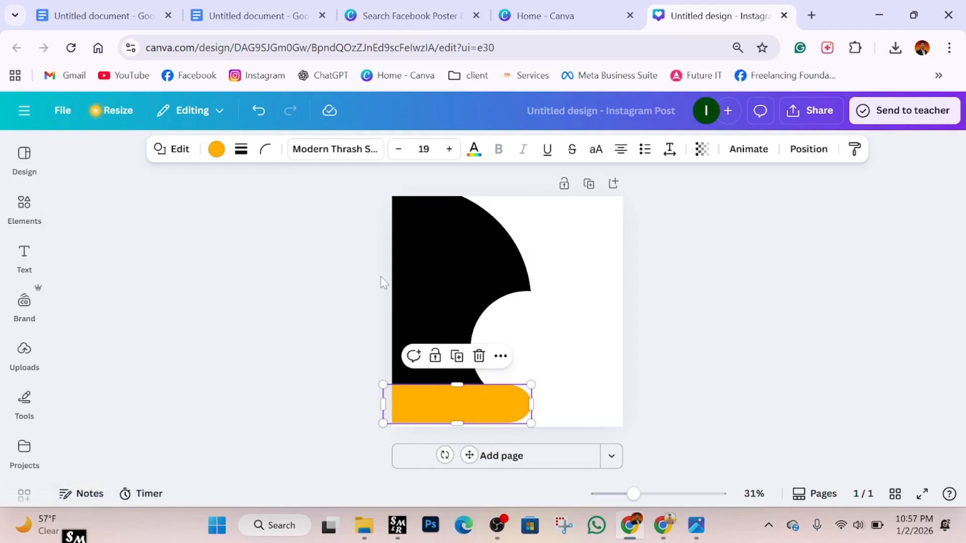
Add a pill shape from the shape results and shrink it, zoomed to 130%.
click(24, 256)
click(24, 209)
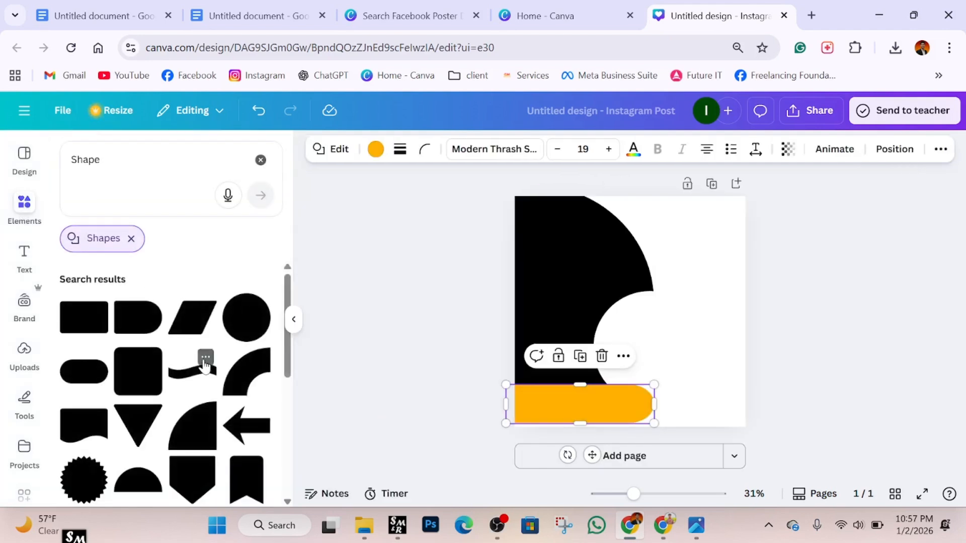
click(84, 371)
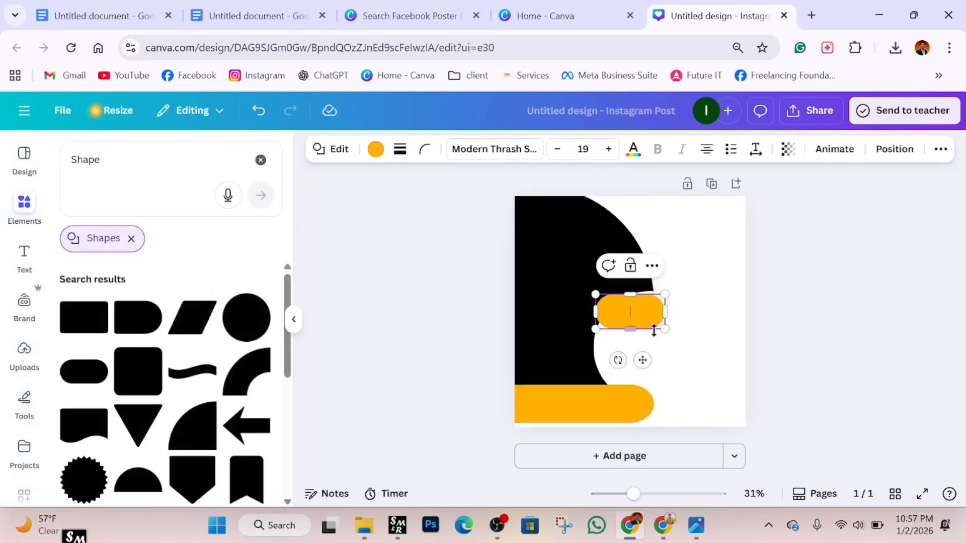
drag(633, 494, 678, 494)
drag(773, 244, 619, 356)
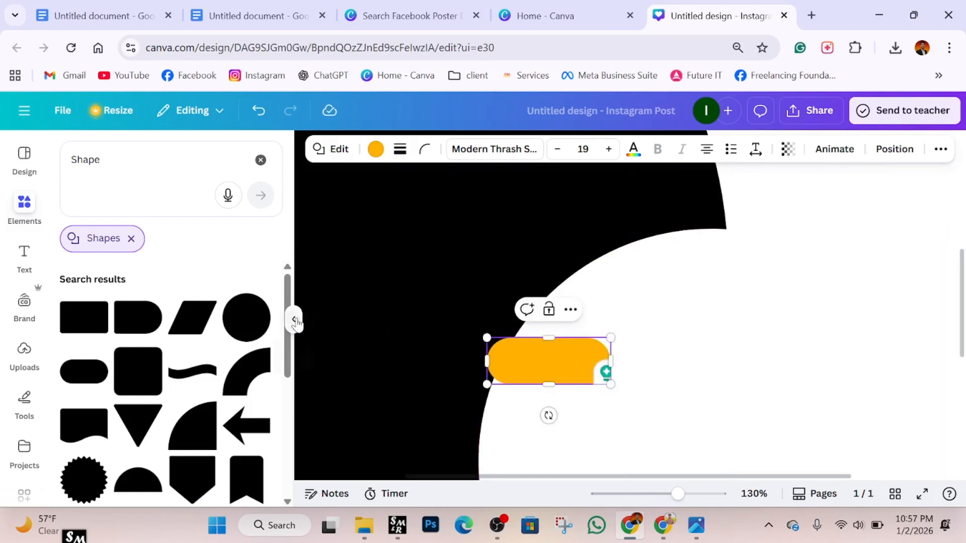
click(293, 319)
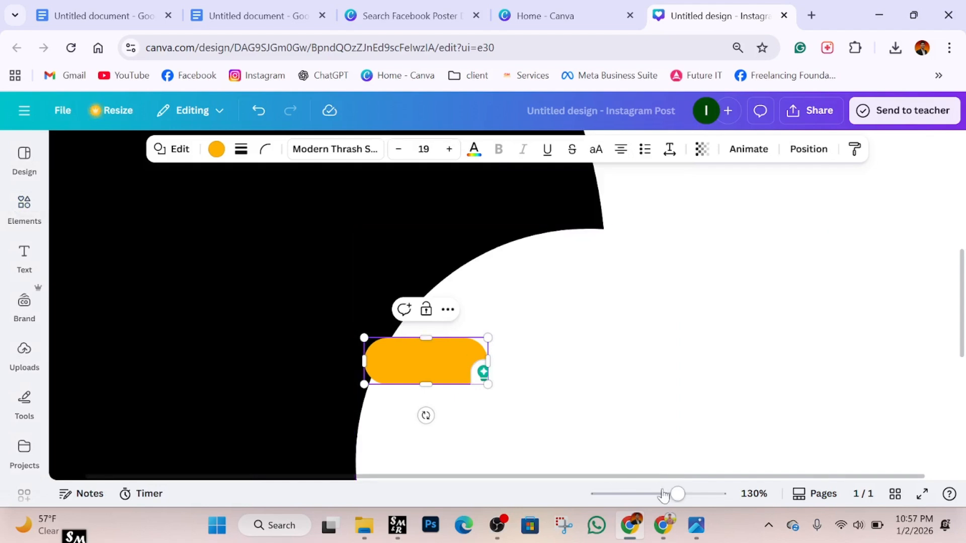
Widen the small orange pill and move it onto the black arc above the bottom bar.
scroll(506, 315, down, 5)
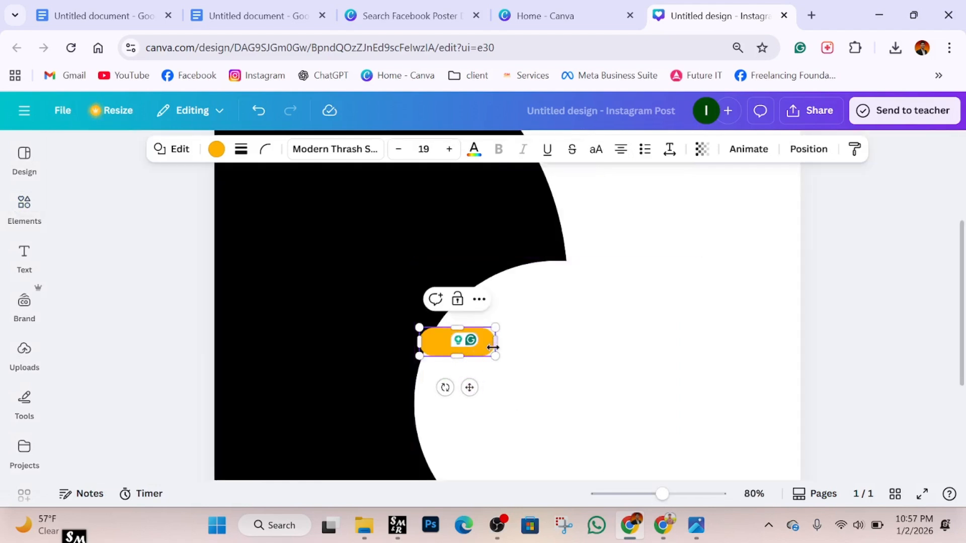
drag(493, 347, 535, 346)
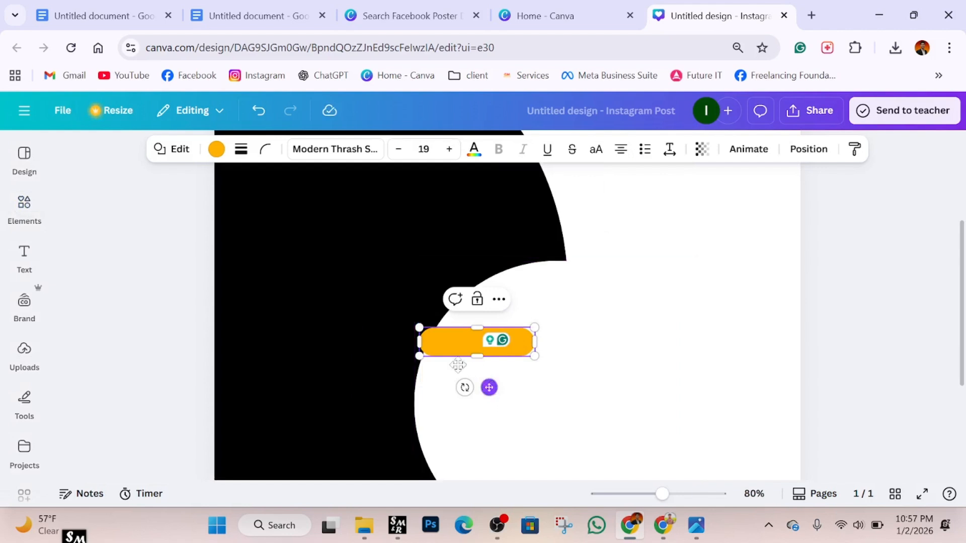
drag(490, 387, 341, 277)
scroll(629, 373, down, 3)
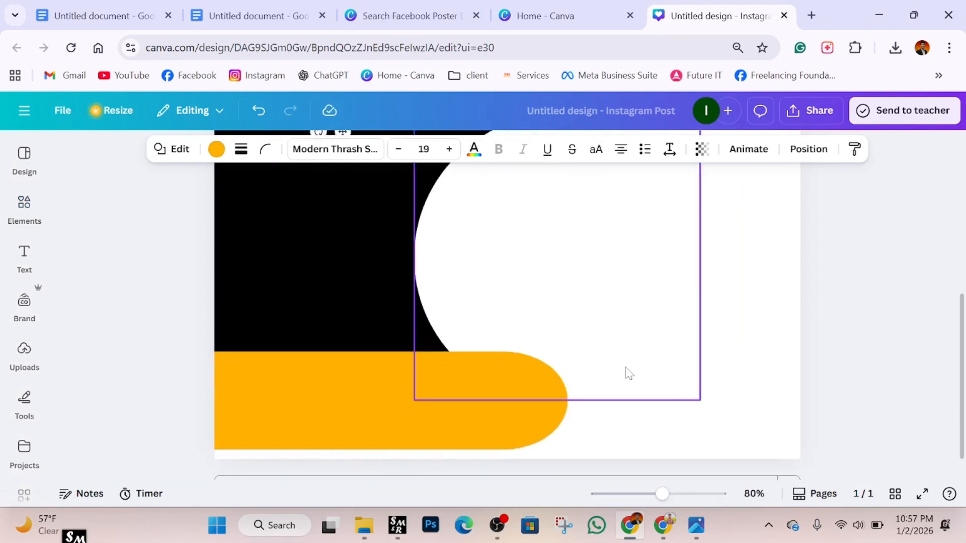
scroll(629, 373, up, 3)
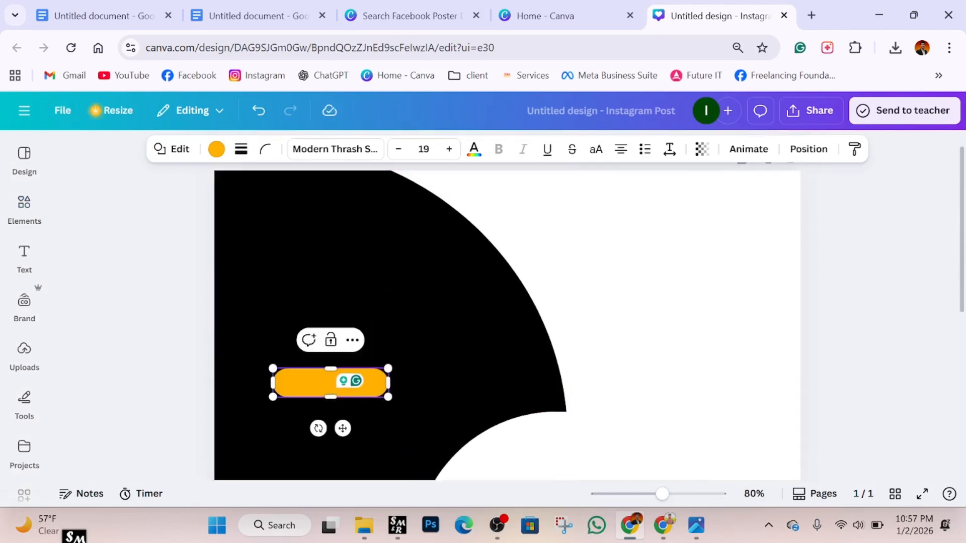
click(905, 324)
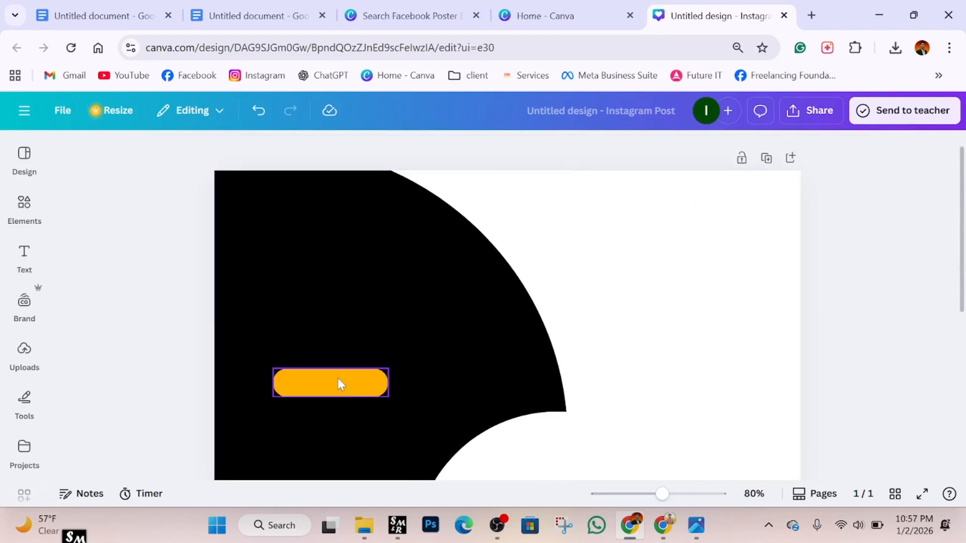
drag(341, 384, 309, 382)
click(897, 278)
scroll(408, 281, down, 1)
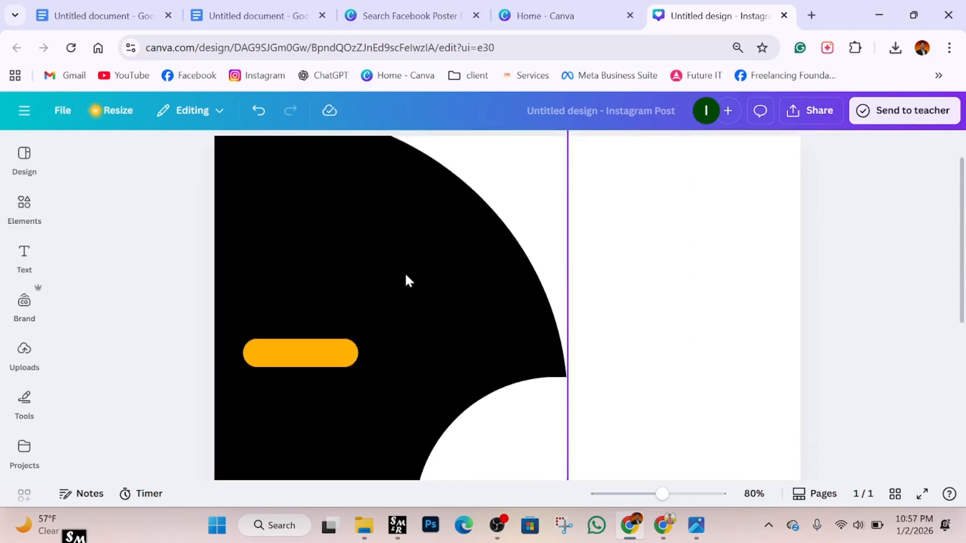
click(17, 250)
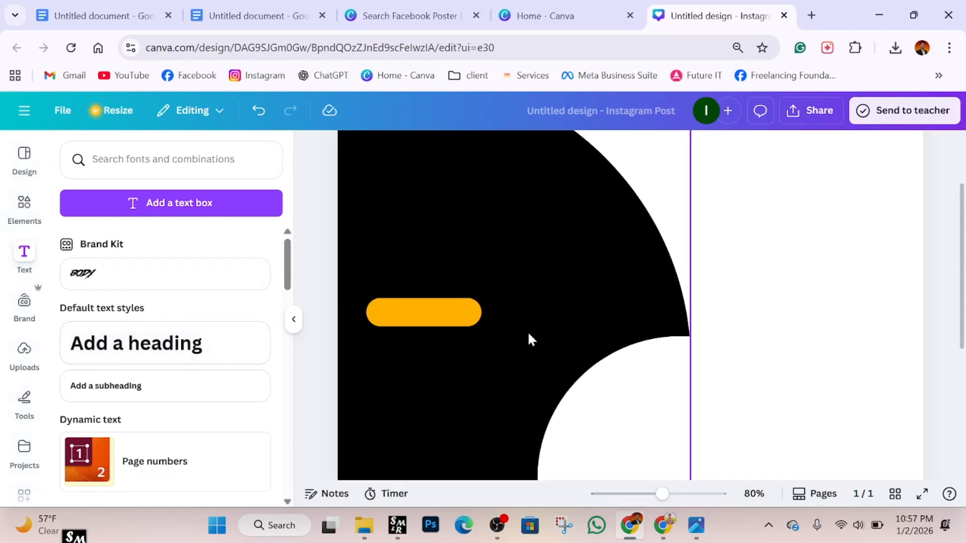
Add a blank heading text box to the page, zoomed out to 46%.
scroll(526, 329, up, 3)
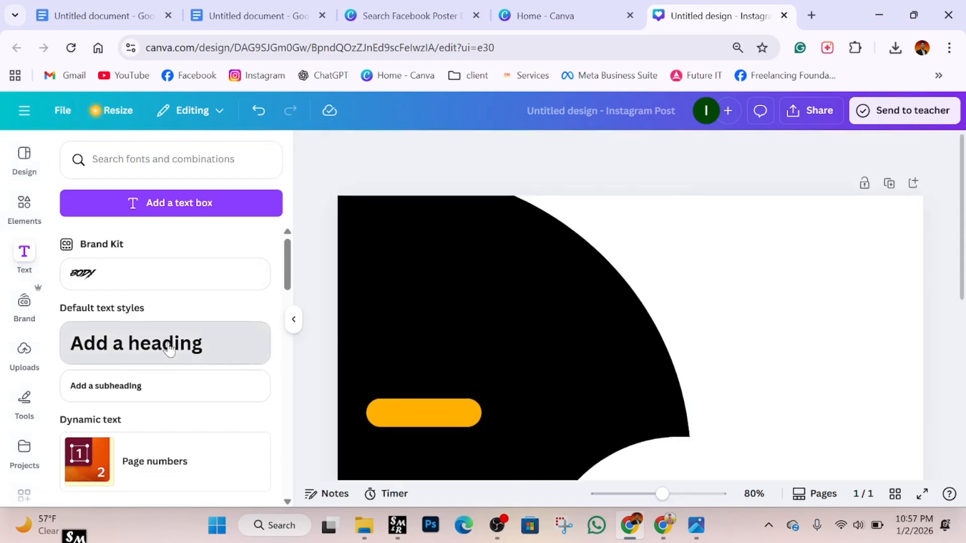
click(170, 347)
drag(663, 495, 645, 495)
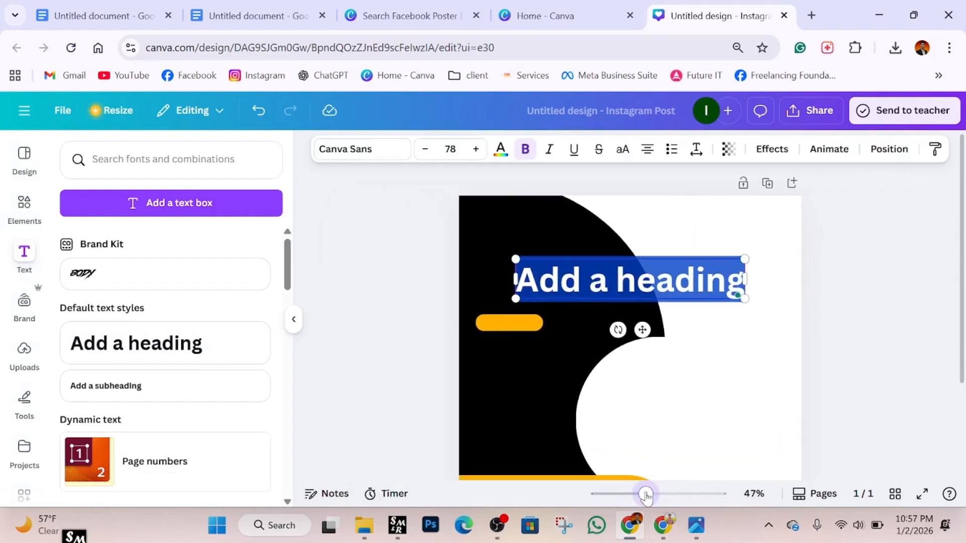
click(294, 319)
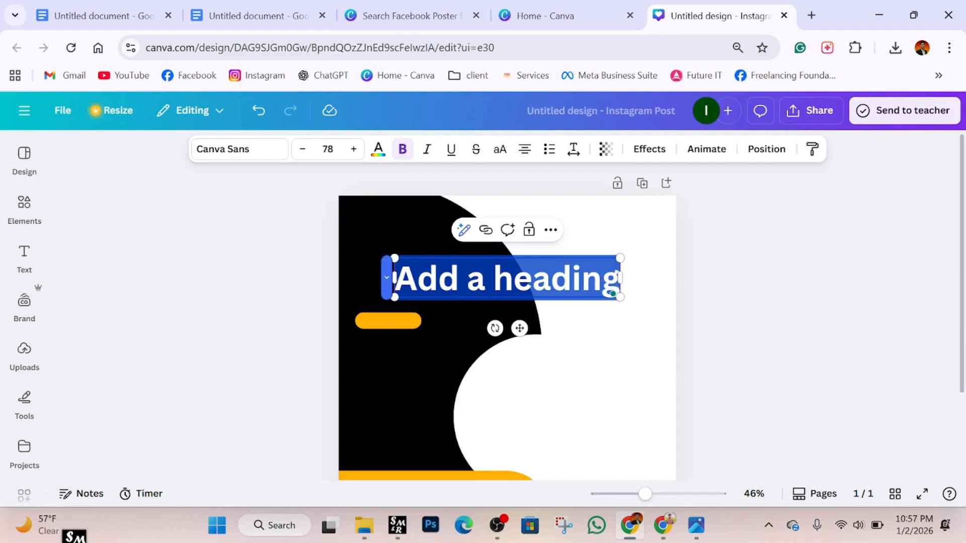
key(Escape)
drag(395, 277, 487, 285)
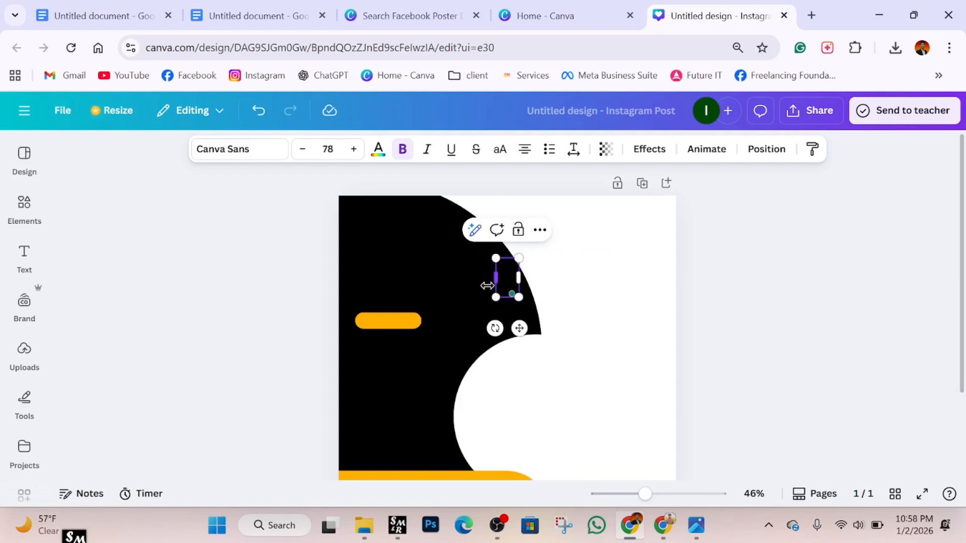
Type 'Canva' as the heading and make the text white.
text(Canva)
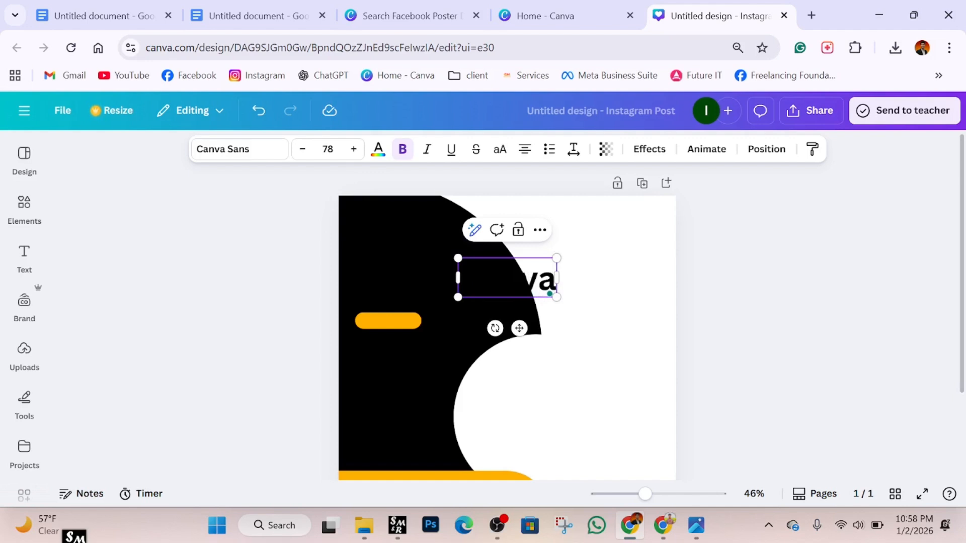
key(ctrl+a)
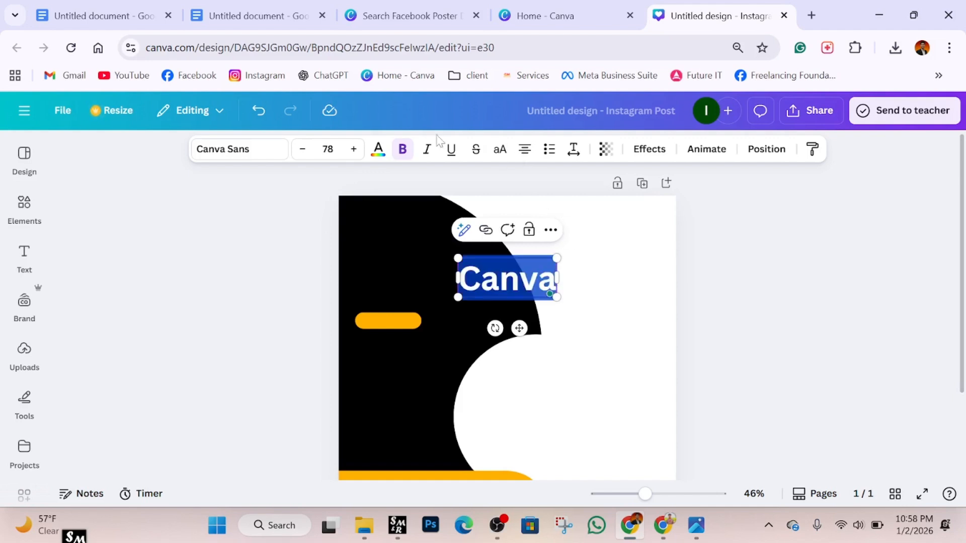
click(379, 149)
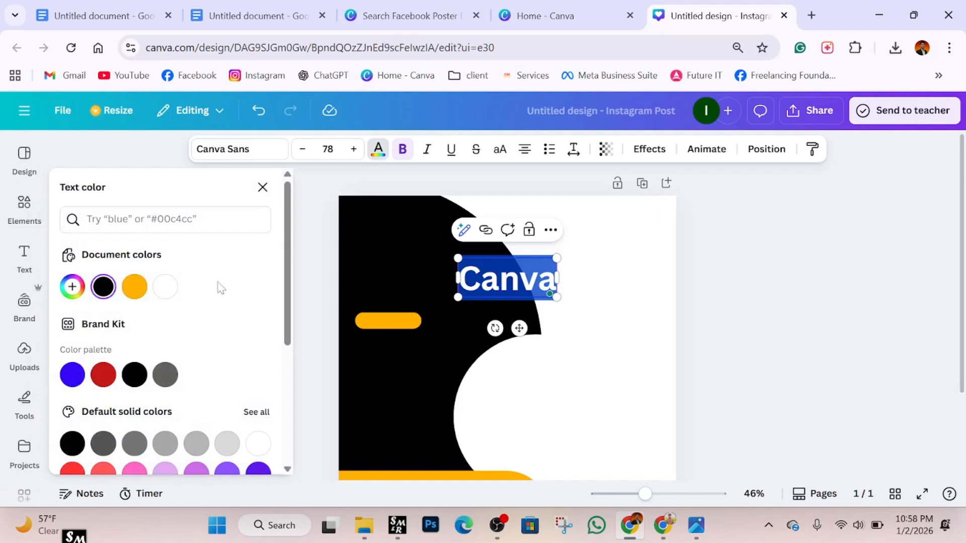
click(165, 287)
mouse_move(697, 533)
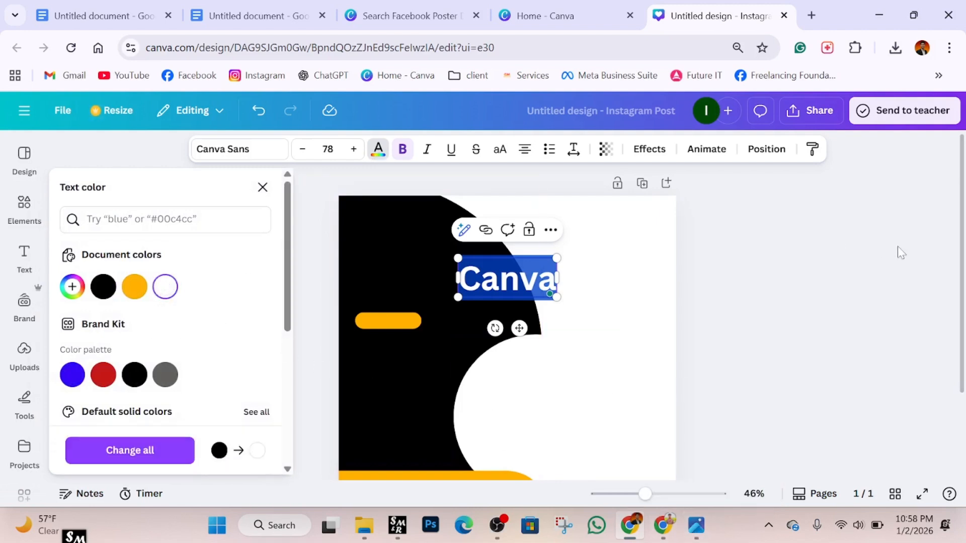
click(879, 247)
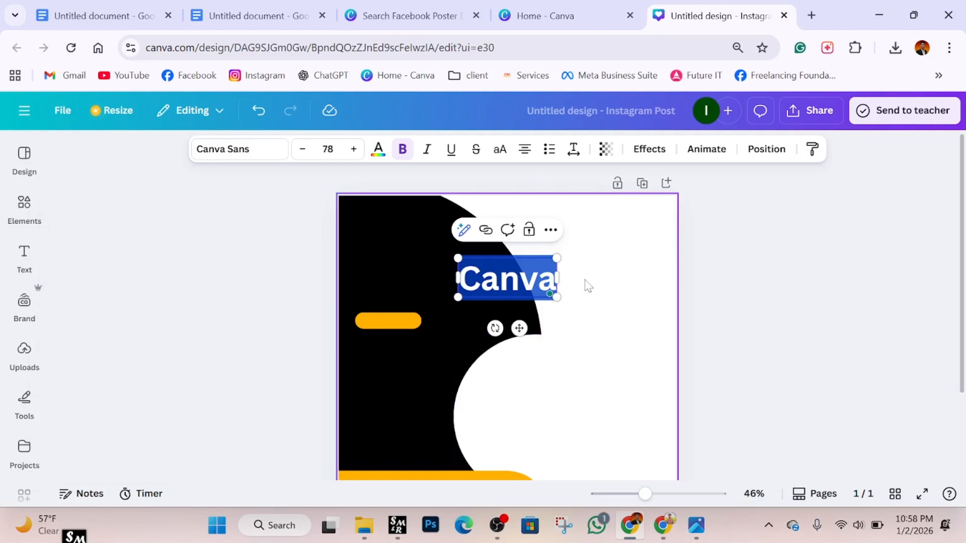
Complete the heading as 'CanvaDesign' and widen it to fit one line.
scroll(587, 286, down, 3)
scroll(588, 286, up, 3)
drag(558, 278, 570, 277)
text(Desi)
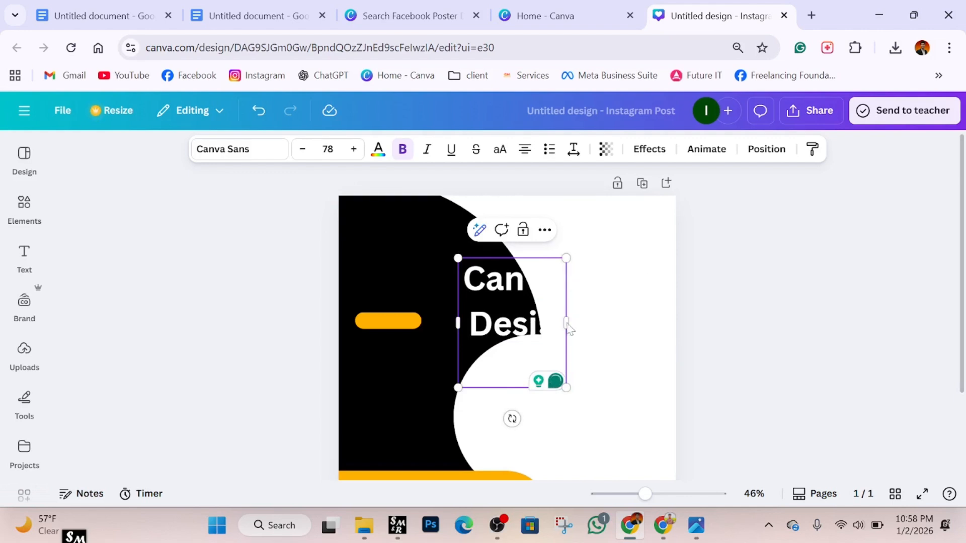
drag(567, 324, 435, 314)
Resize the heading to 55.5, place it atop the black arc, and compare with the reference.
drag(522, 247, 470, 255)
drag(404, 312, 436, 292)
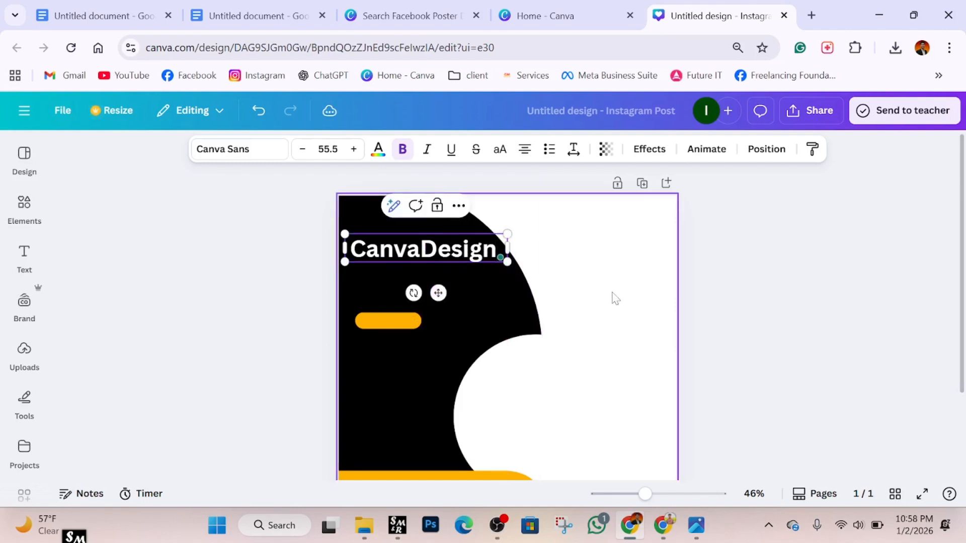
click(755, 274)
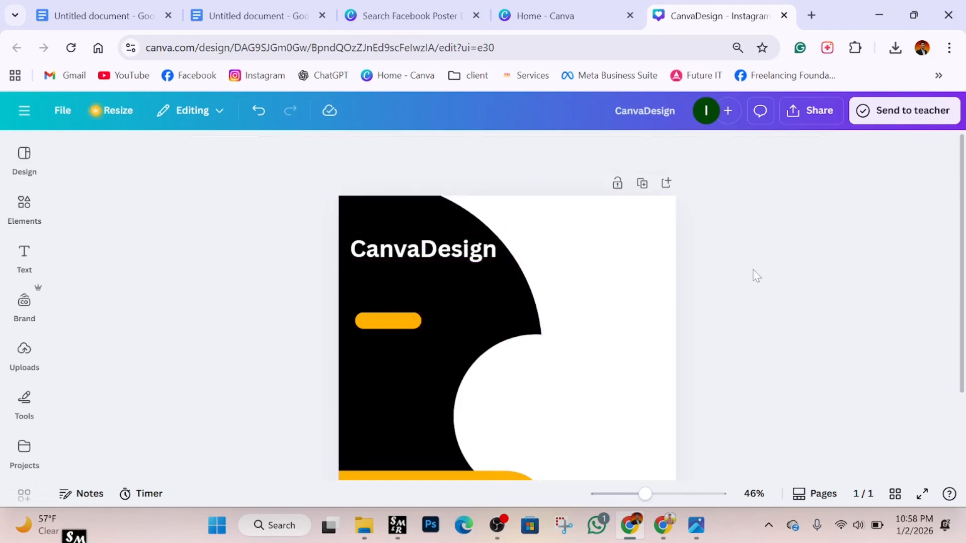
click(416, 257)
drag(416, 258, 416, 252)
click(822, 313)
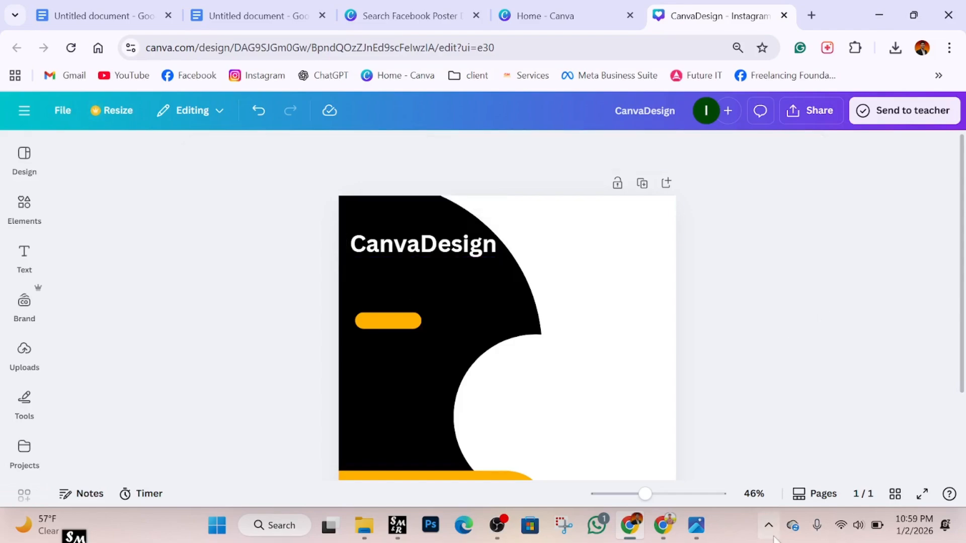
click(696, 526)
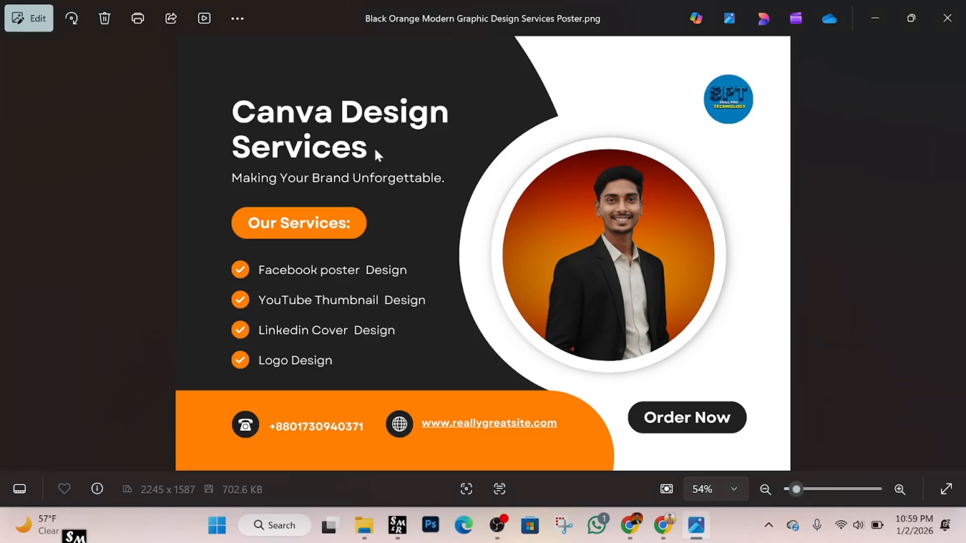
click(637, 531)
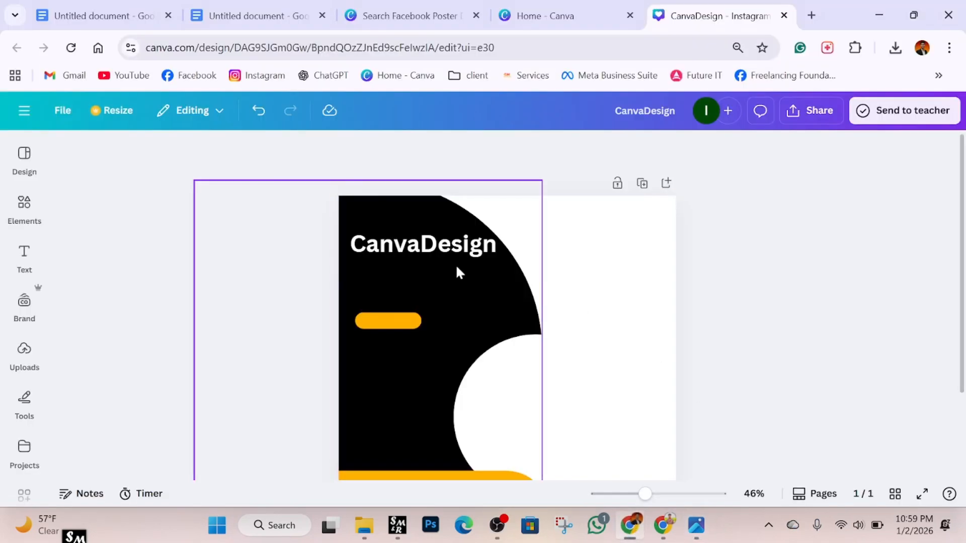
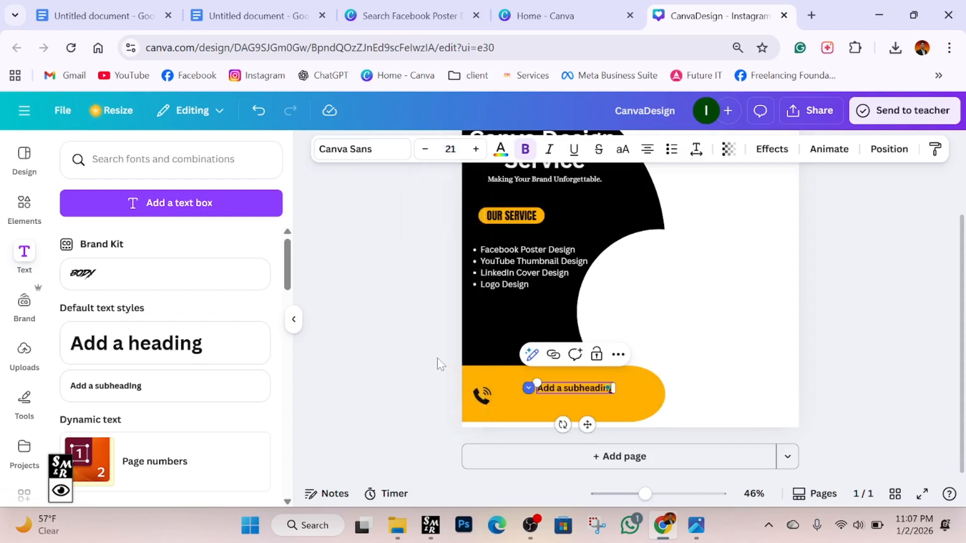
Replace the yellow bar's placeholder text with the contact phone number, placed beside the phone icon.
key(BackSpace)
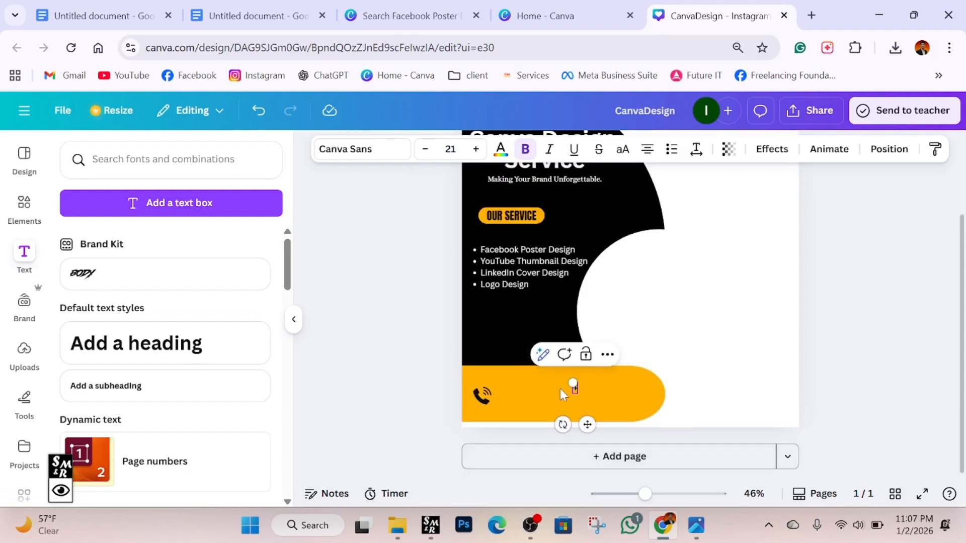
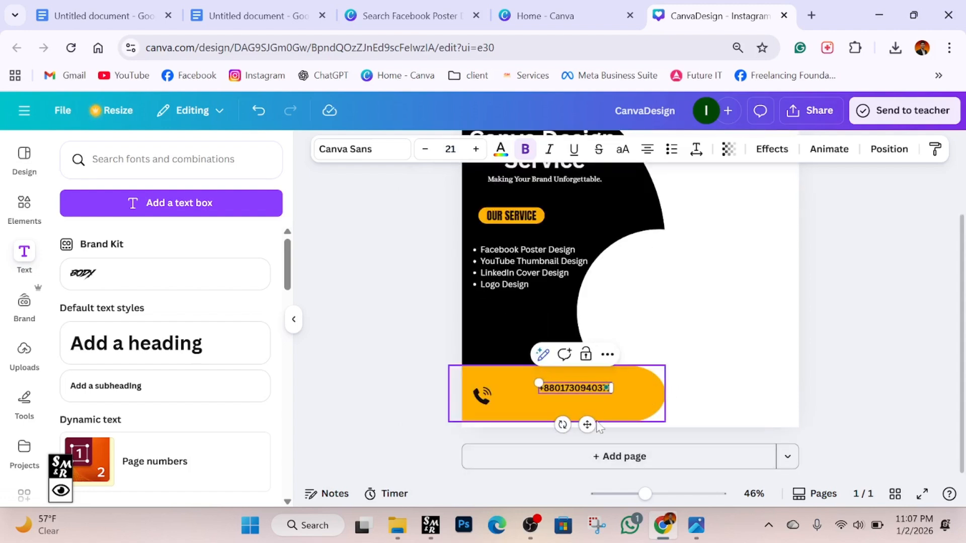
drag(587, 425, 545, 431)
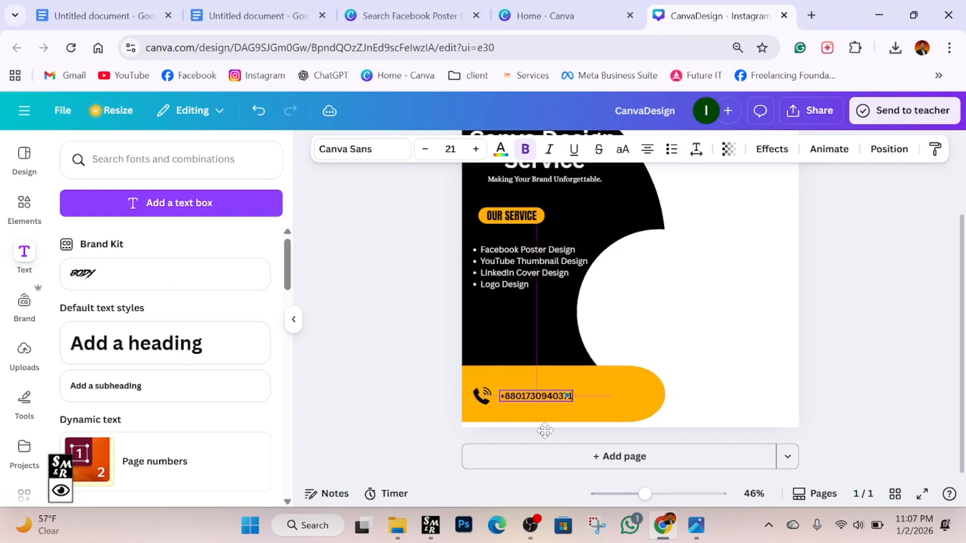
click(895, 360)
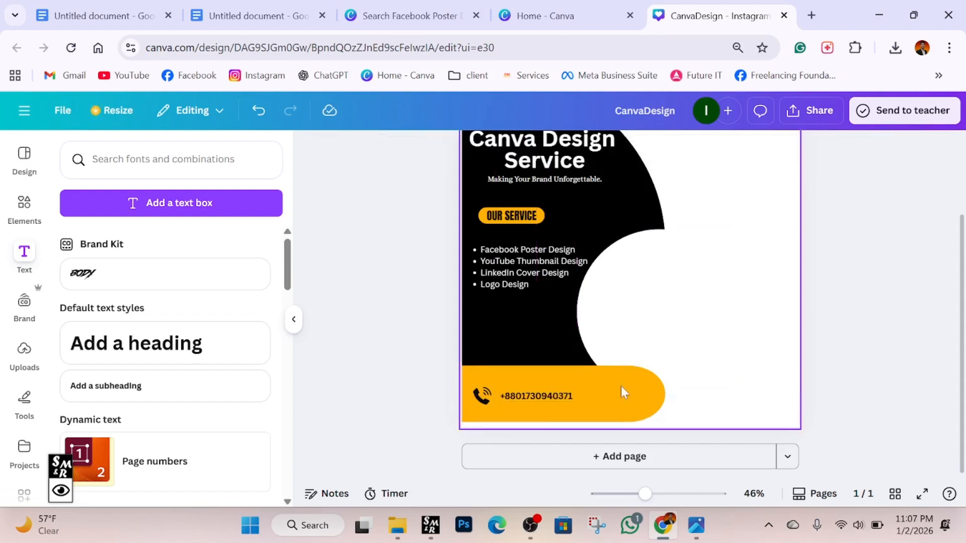
click(537, 400)
click(882, 229)
scroll(883, 230, up, 2)
scroll(882, 229, down, 2)
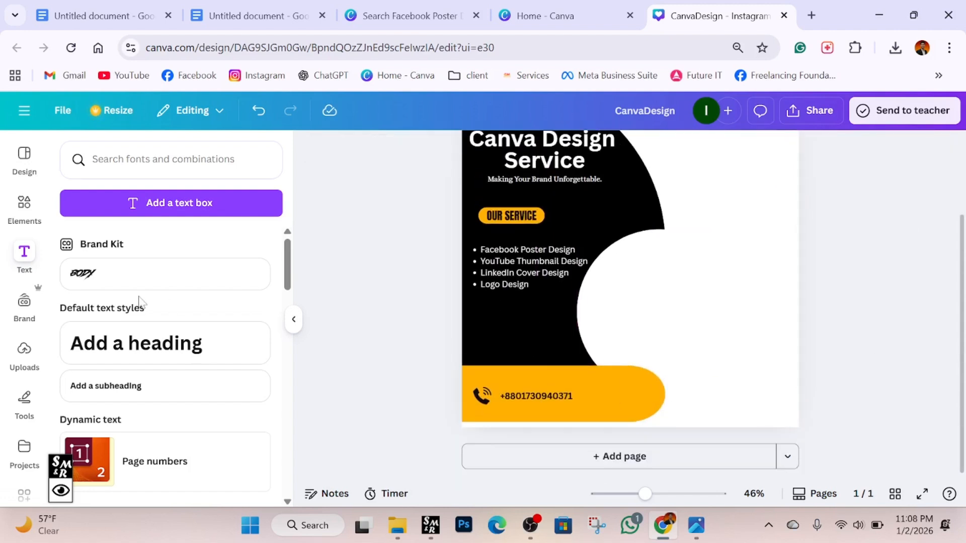
Add the recently used pill shape, make it shorter and wider, and place it at the bottom-right corner.
click(32, 212)
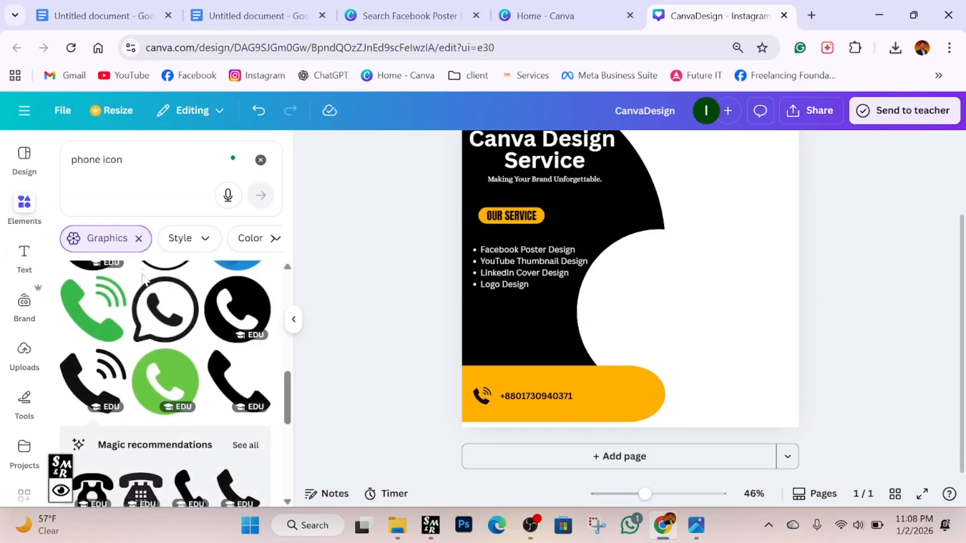
click(261, 160)
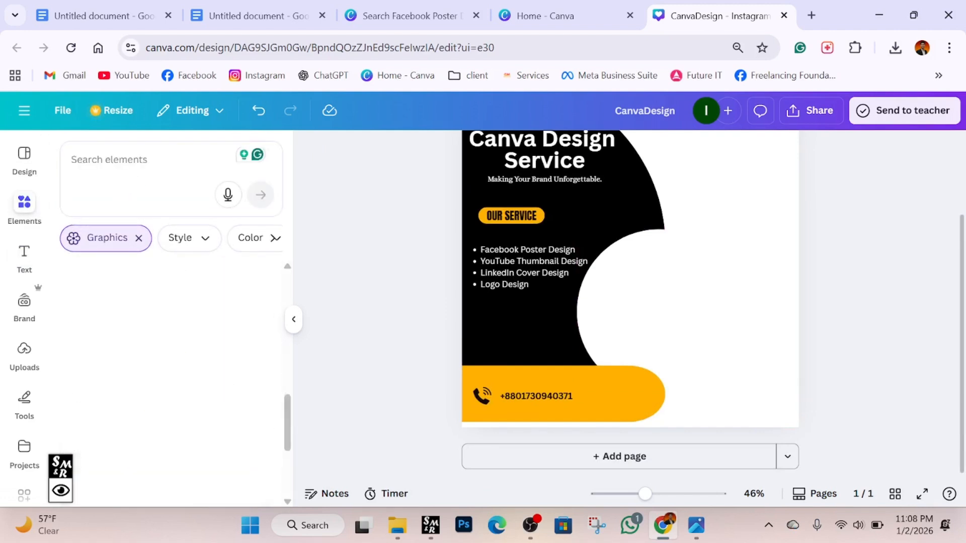
click(156, 342)
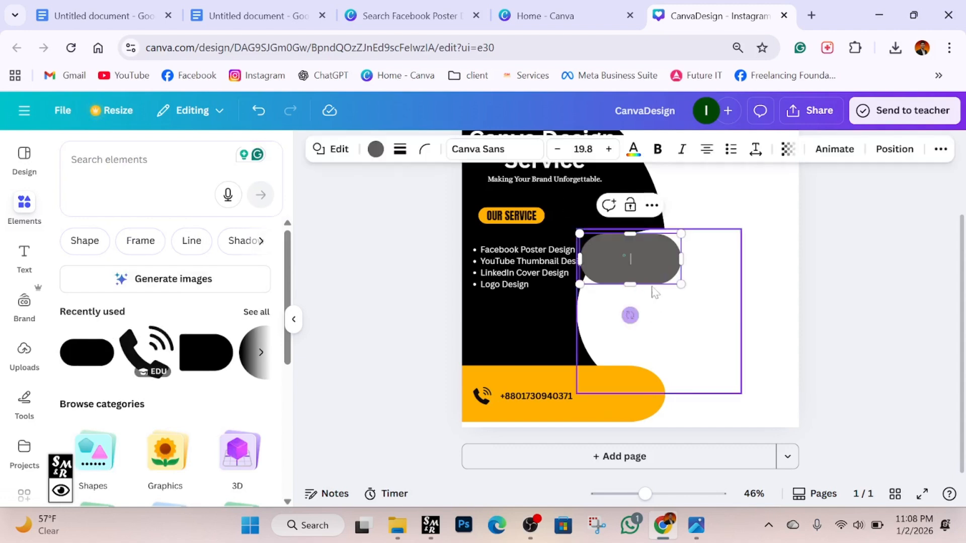
click(873, 272)
drag(632, 266, 734, 368)
drag(734, 336, 738, 354)
drag(797, 369, 765, 381)
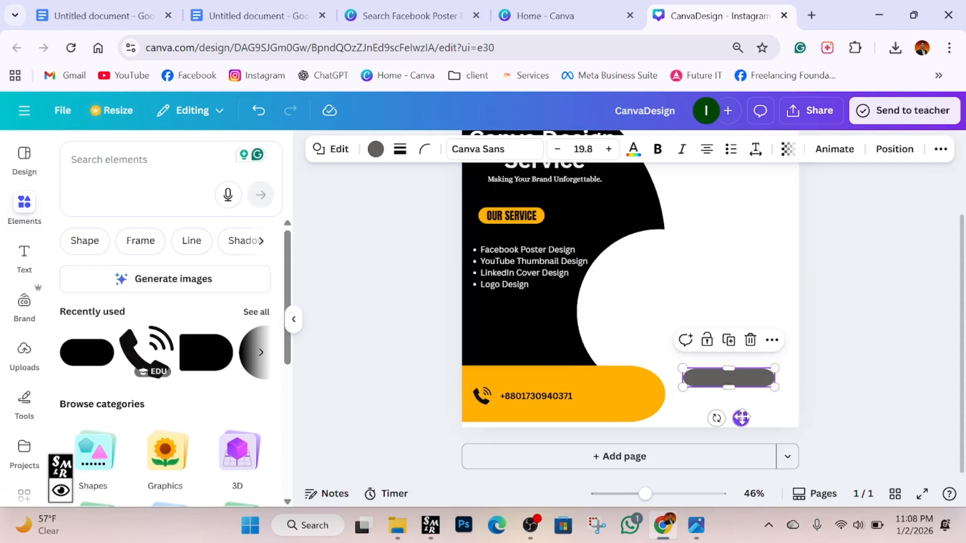
drag(736, 418, 753, 430)
click(840, 393)
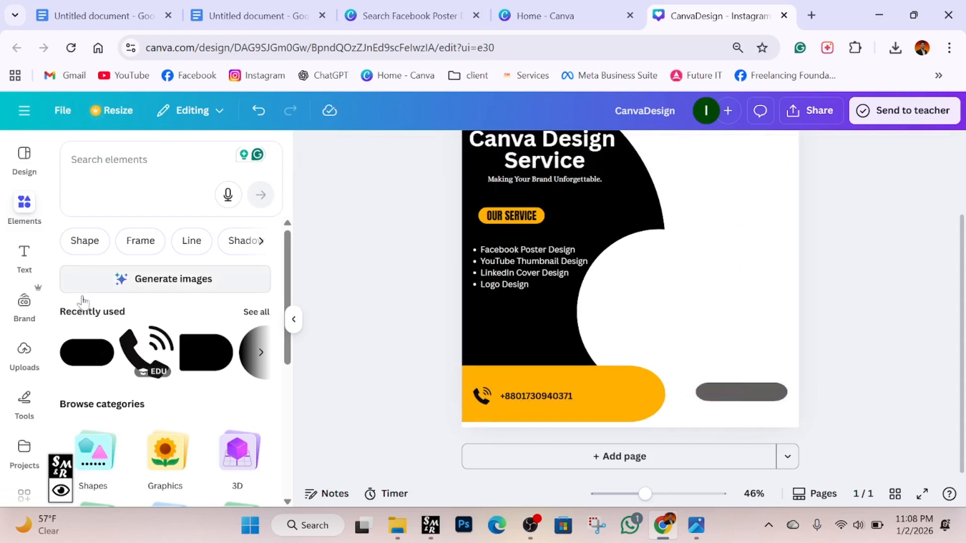
Add a subheading reading 'Order Now' at size 36 and move it onto the grey pill.
click(37, 272)
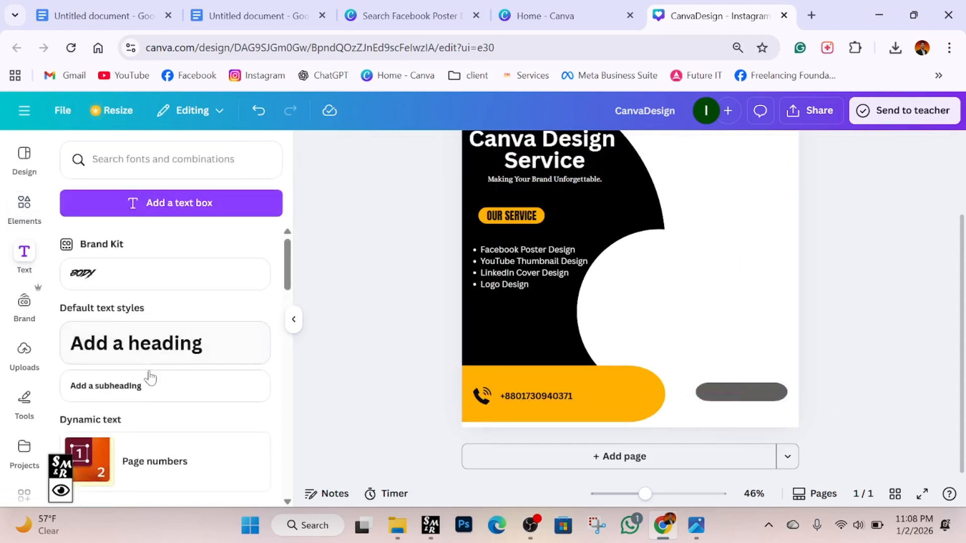
click(153, 389)
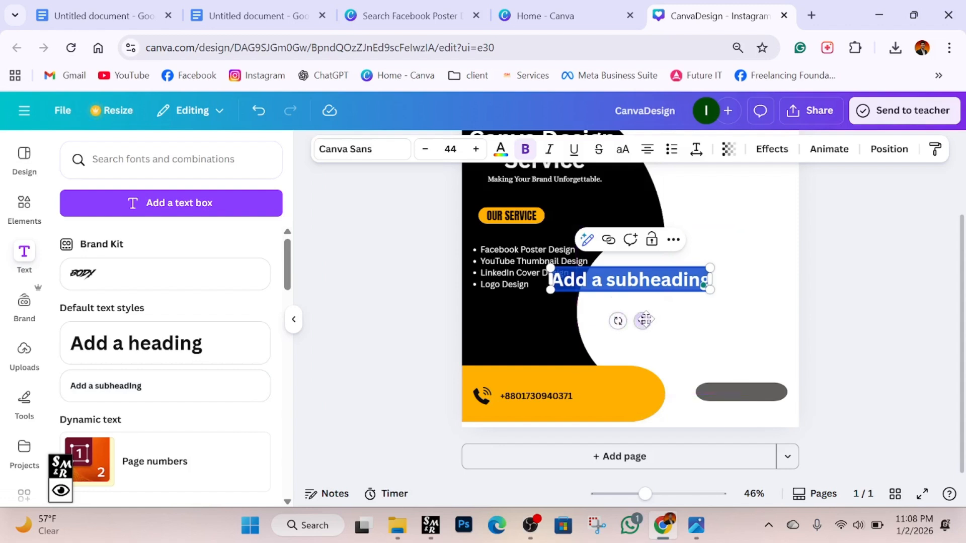
drag(644, 320, 696, 341)
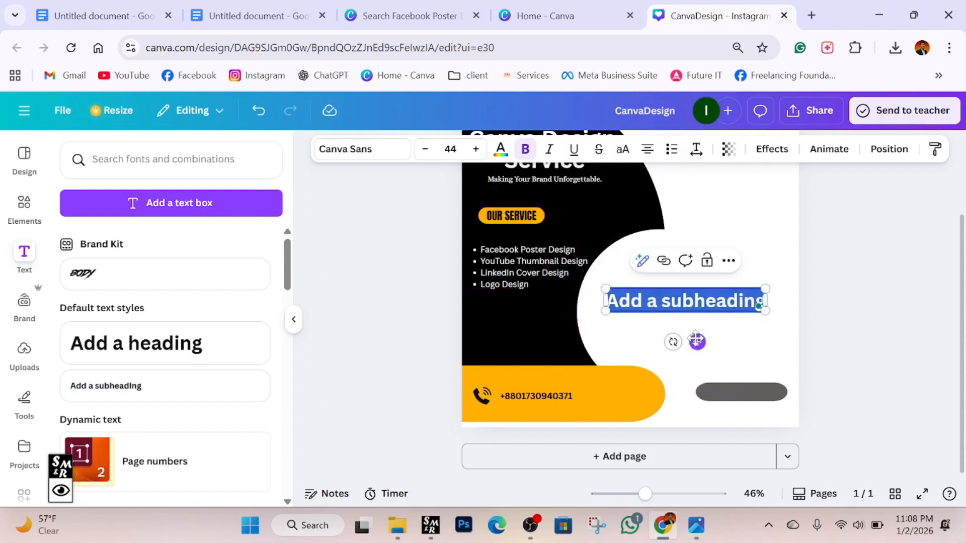
text(Or)
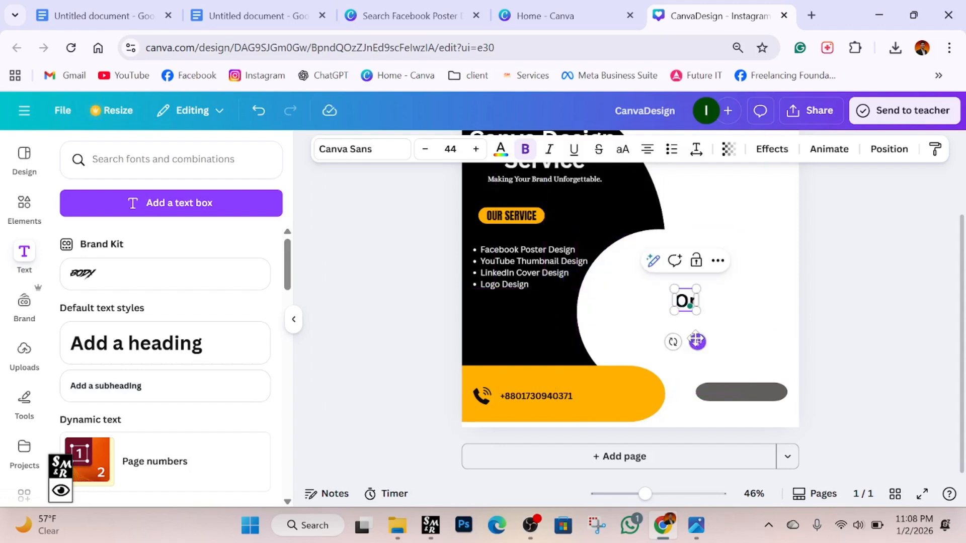
text(der)
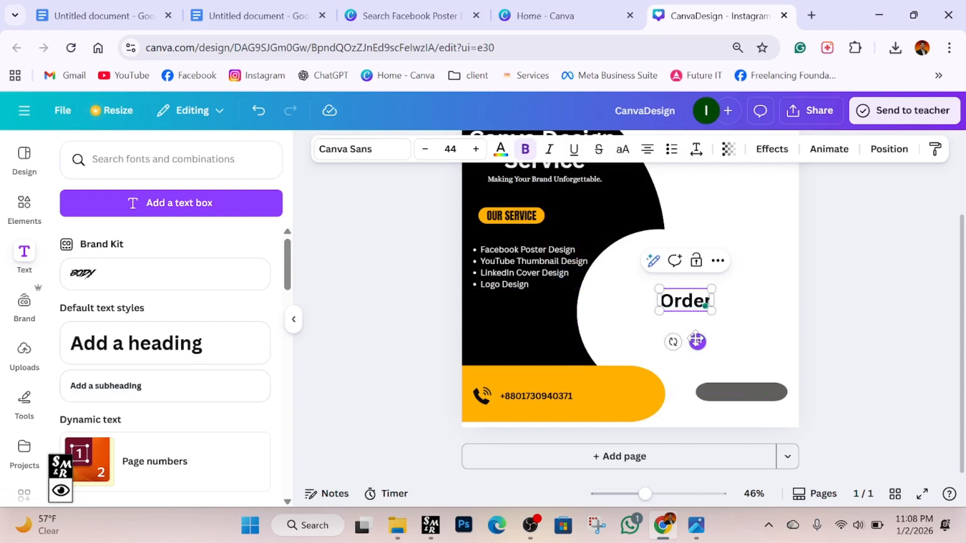
text( Now)
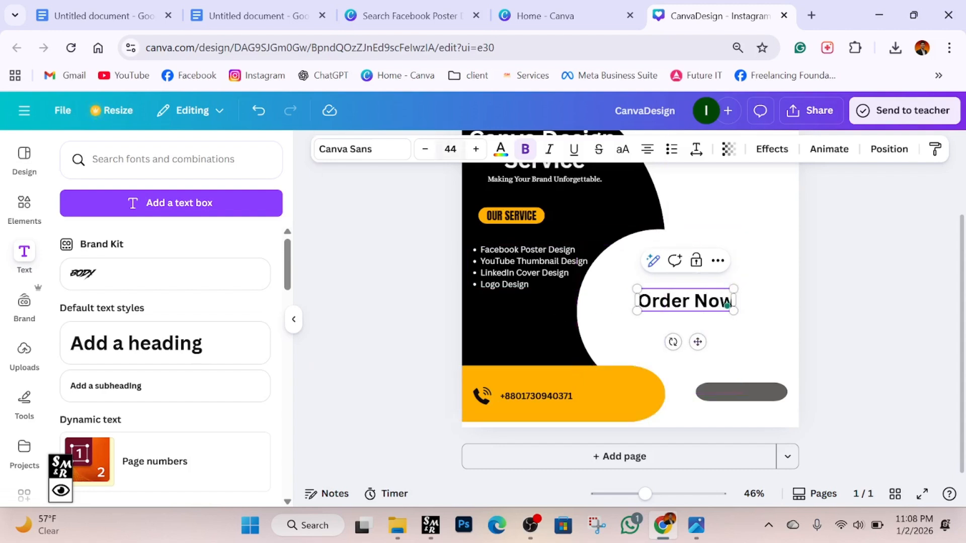
click(449, 149)
scroll(425, 379, down, 3)
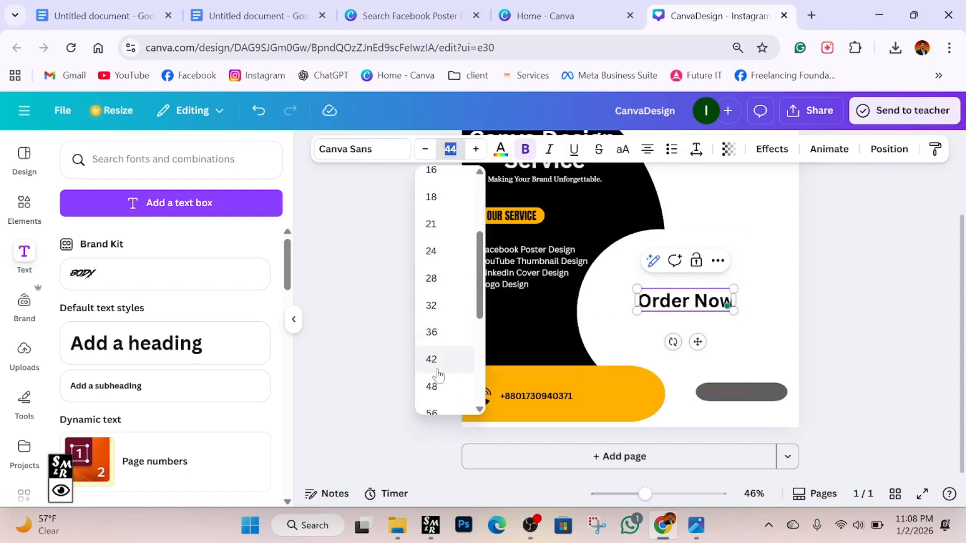
click(437, 332)
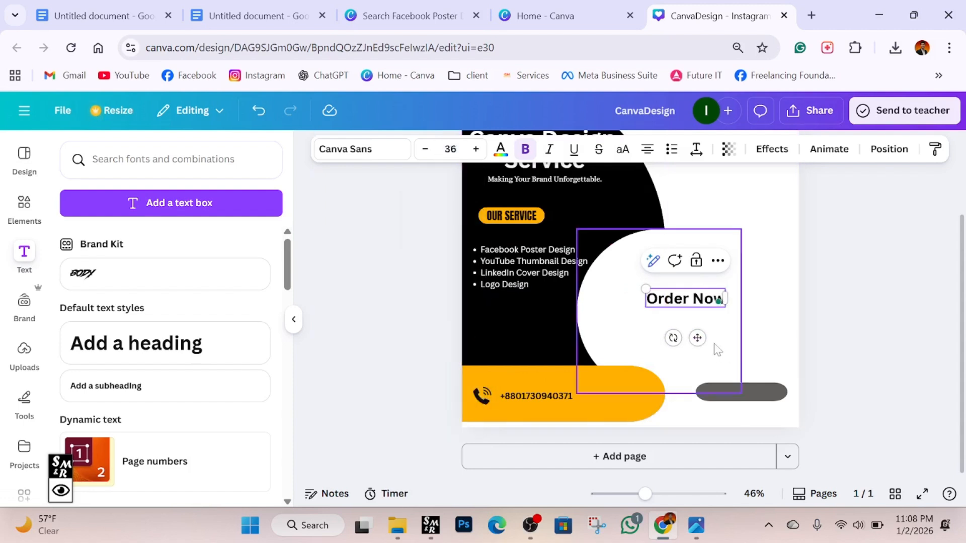
drag(698, 337, 754, 428)
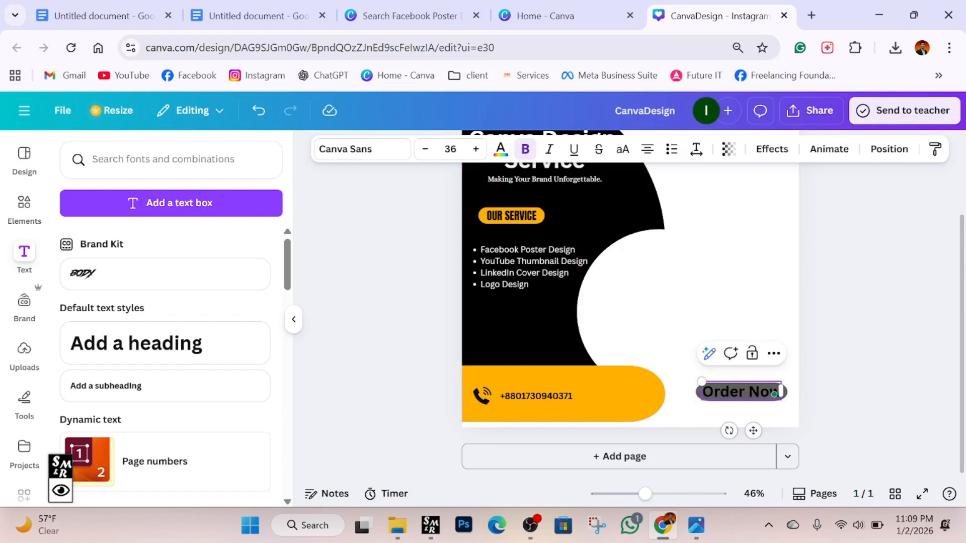
Make the Order Now text white.
triple_click(781, 391)
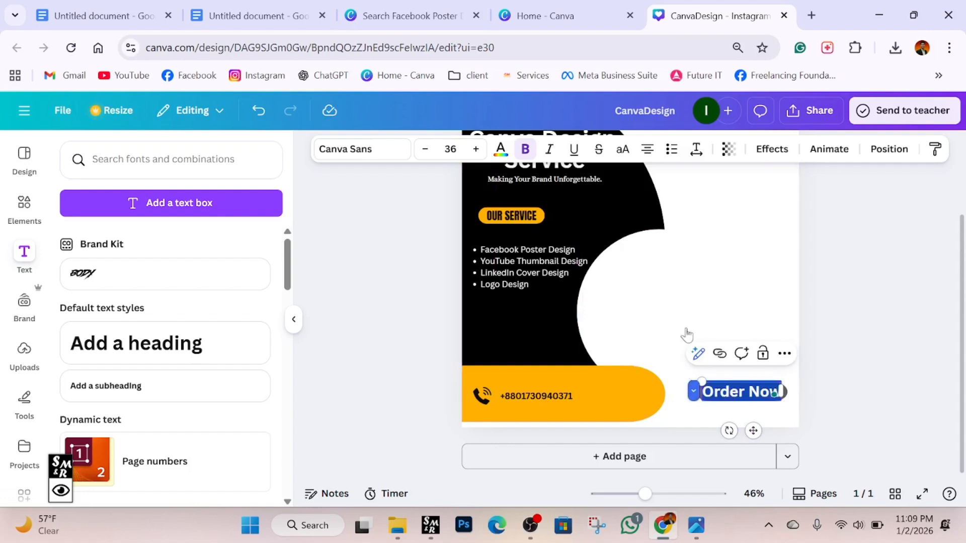
click(501, 150)
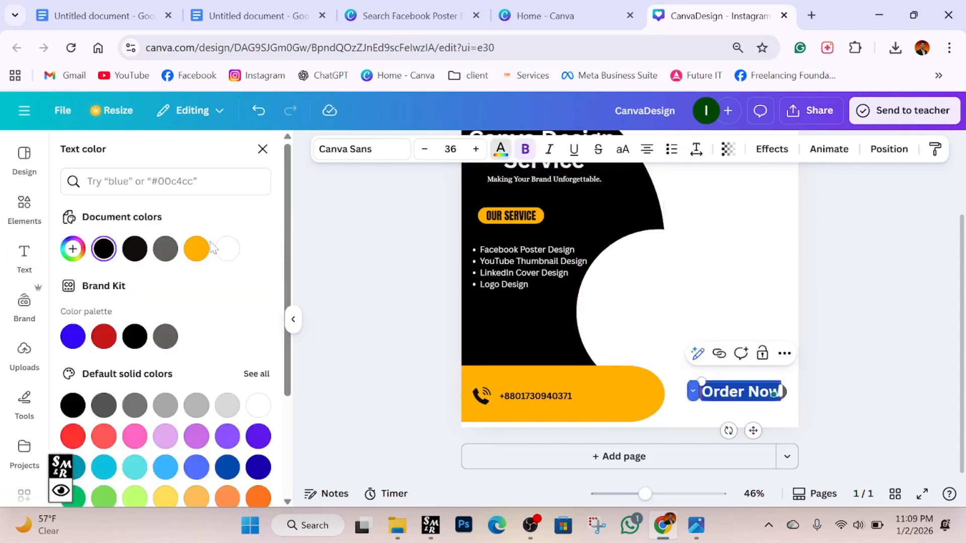
click(226, 250)
click(931, 339)
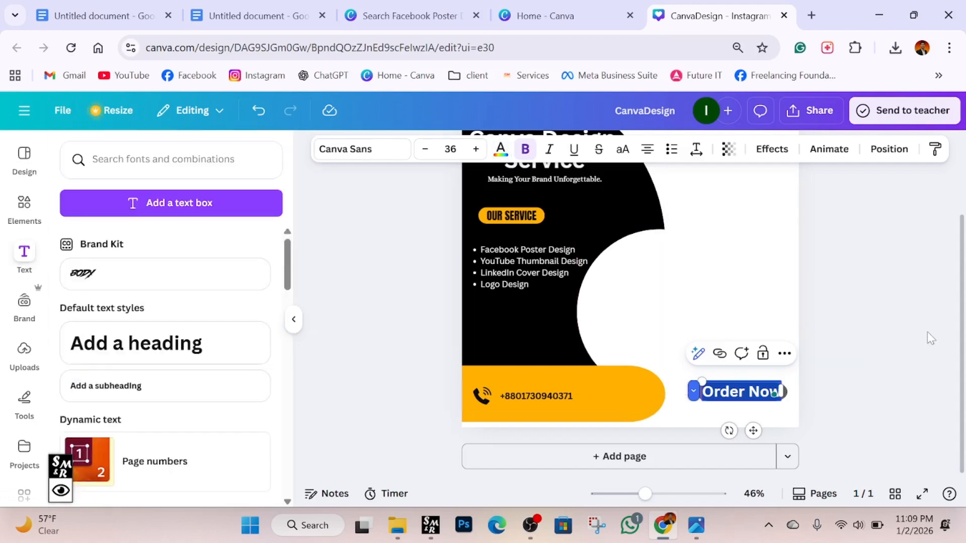
click(867, 330)
click(783, 392)
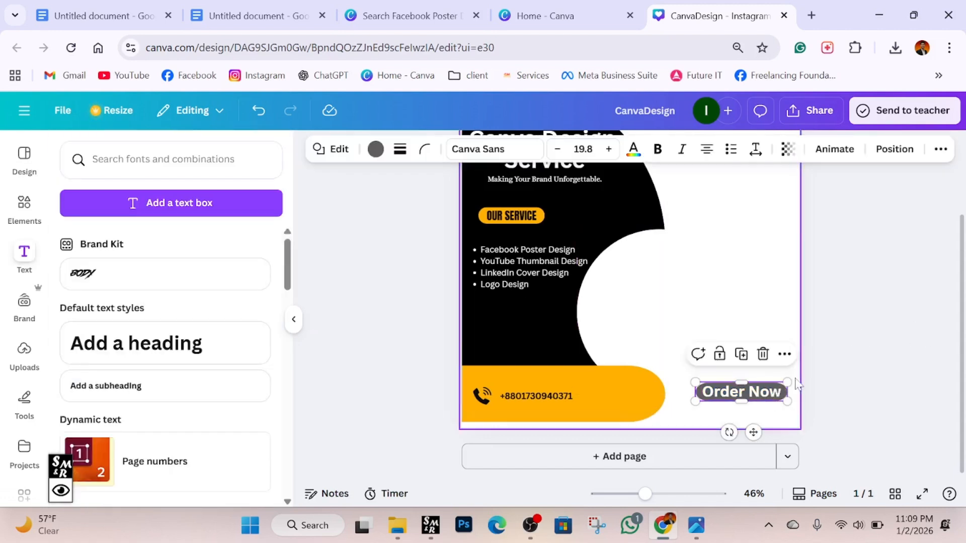
click(375, 151)
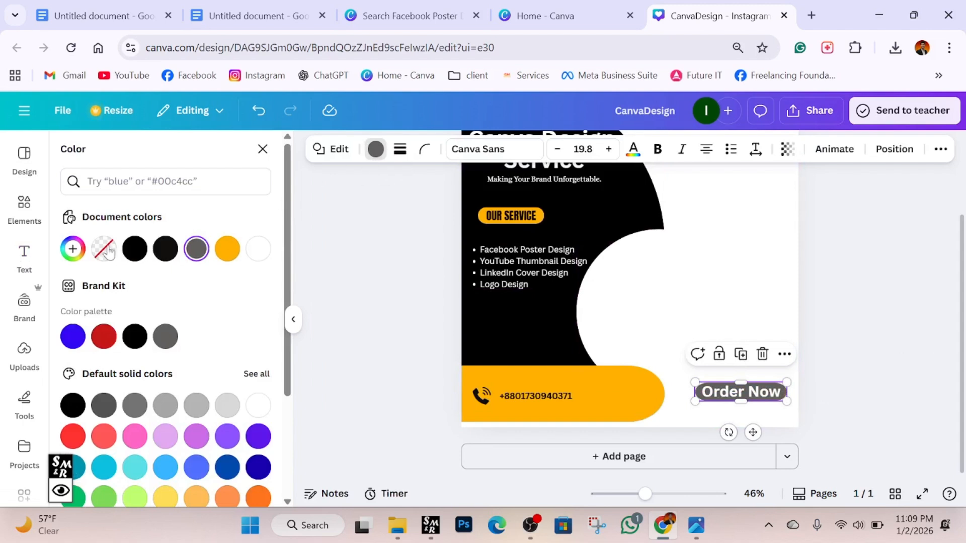
Fill the Order Now pill with black.
click(134, 254)
click(377, 292)
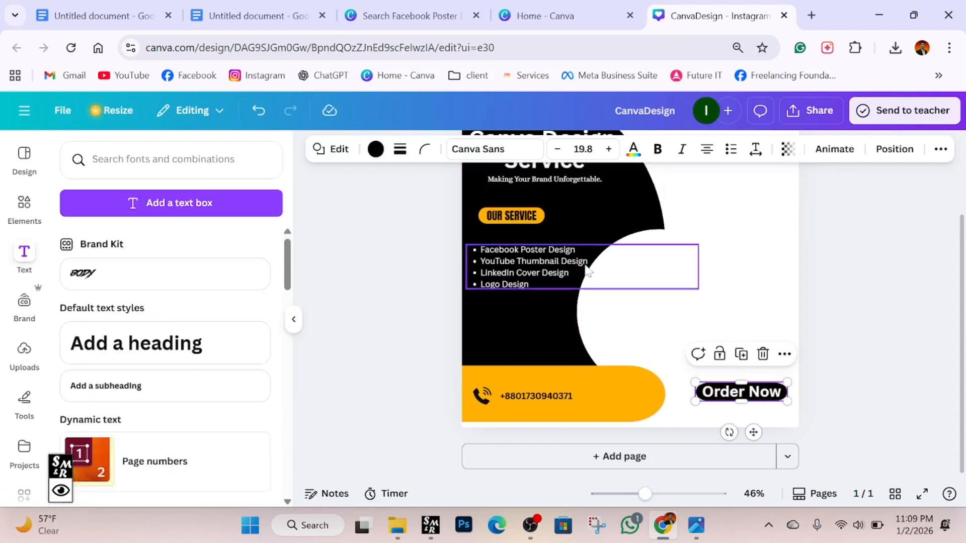
click(888, 277)
scroll(921, 345, up, 2)
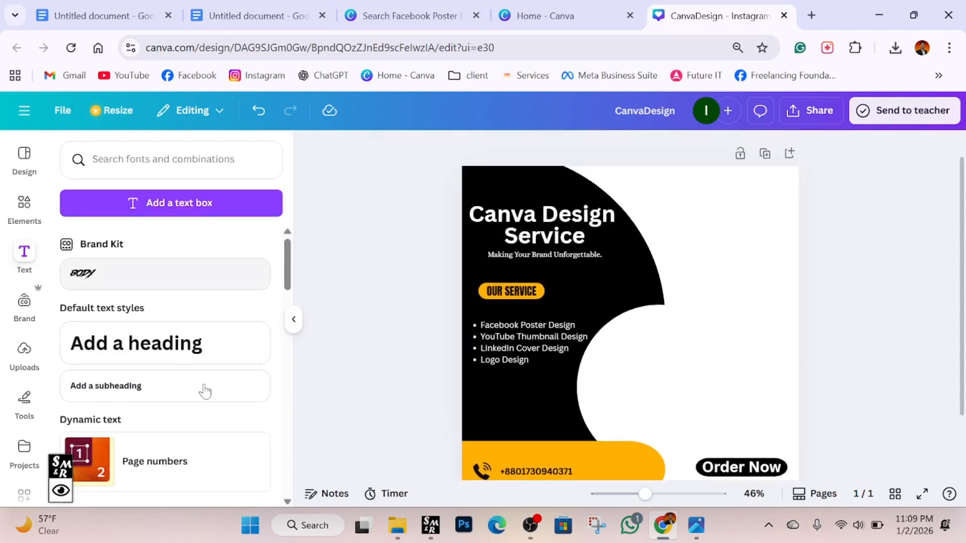
Add a small circle frame at the poster's top-right corner.
click(22, 220)
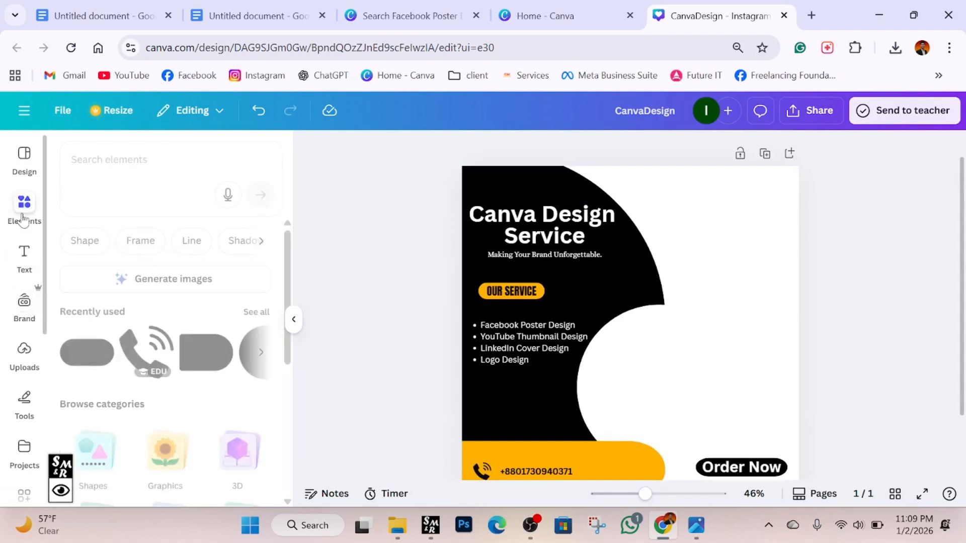
click(129, 245)
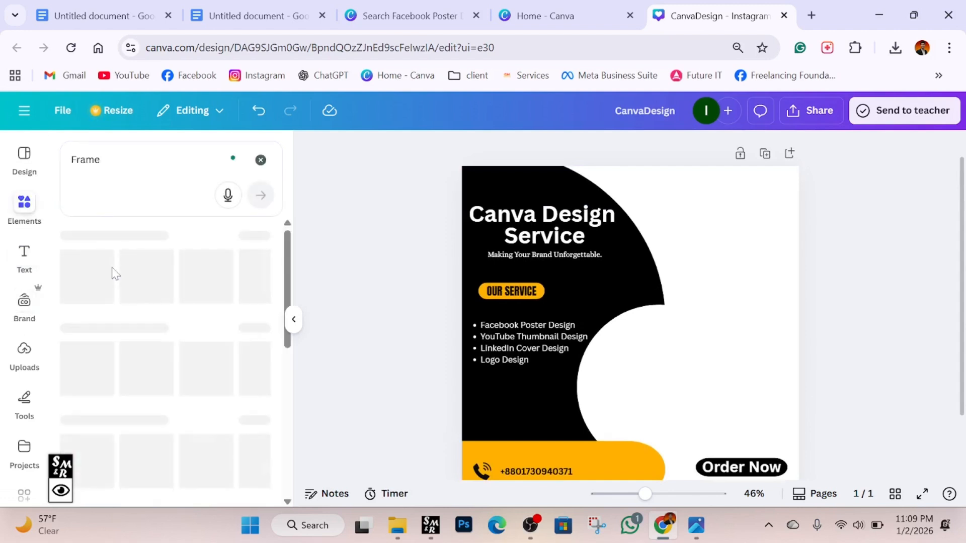
click(212, 358)
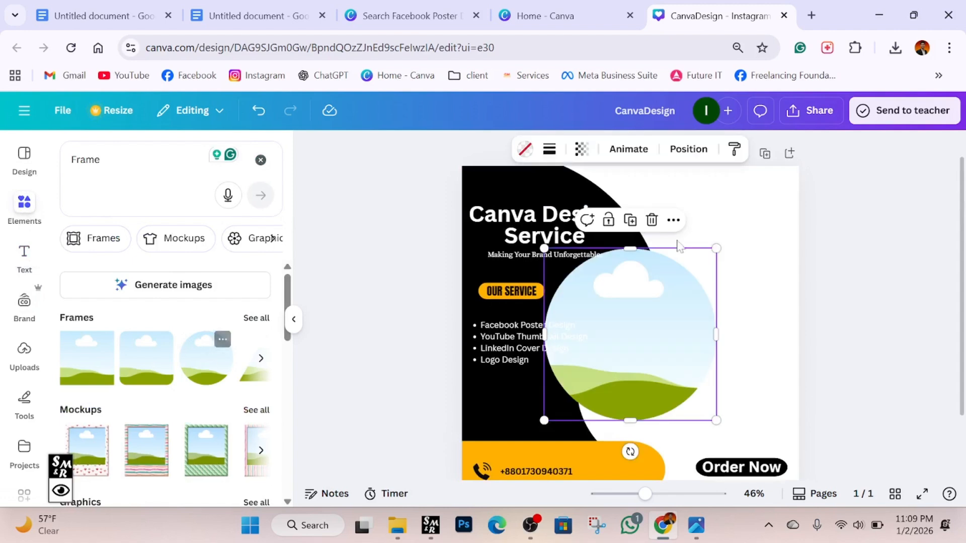
drag(721, 244, 756, 208)
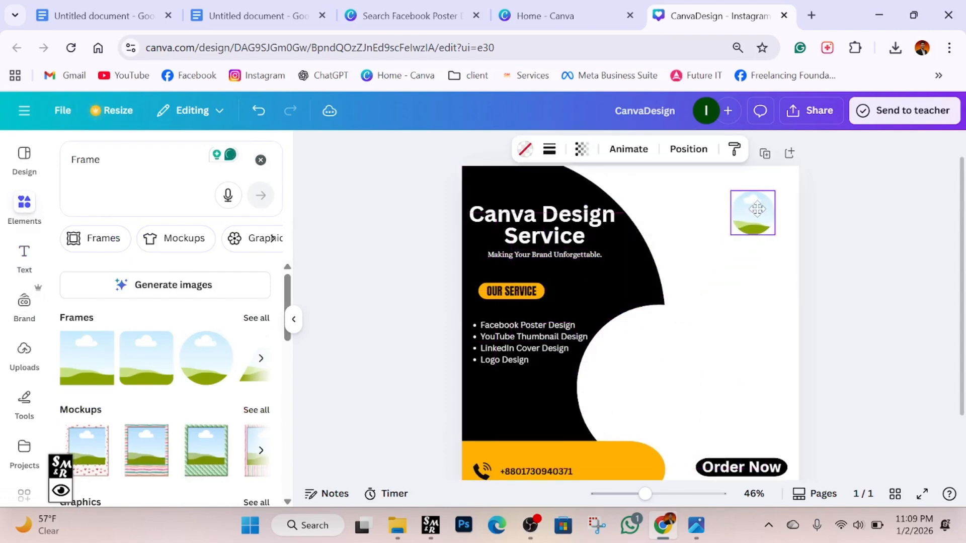
click(805, 211)
Drop the uploaded SPT Skill Pro Technology logo into the top-right circle frame.
click(23, 352)
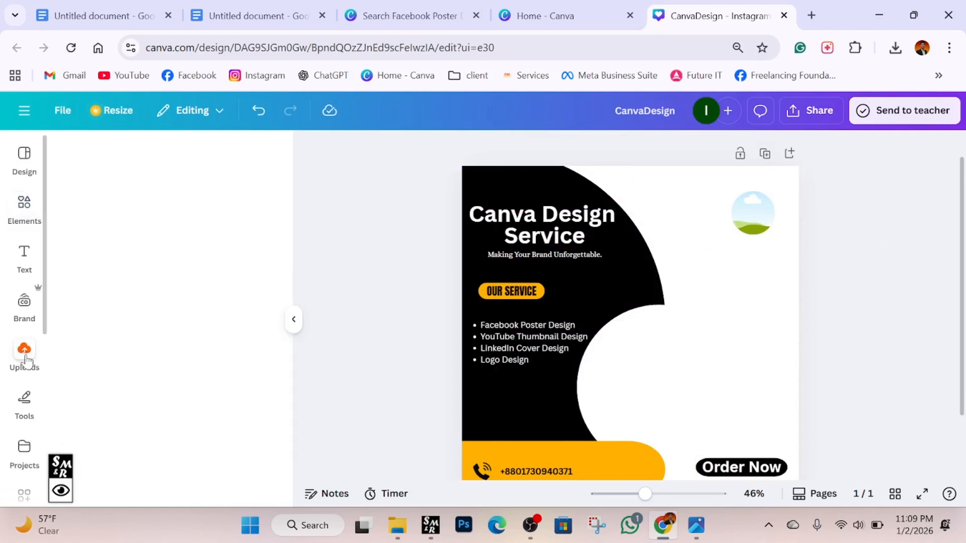
click(95, 339)
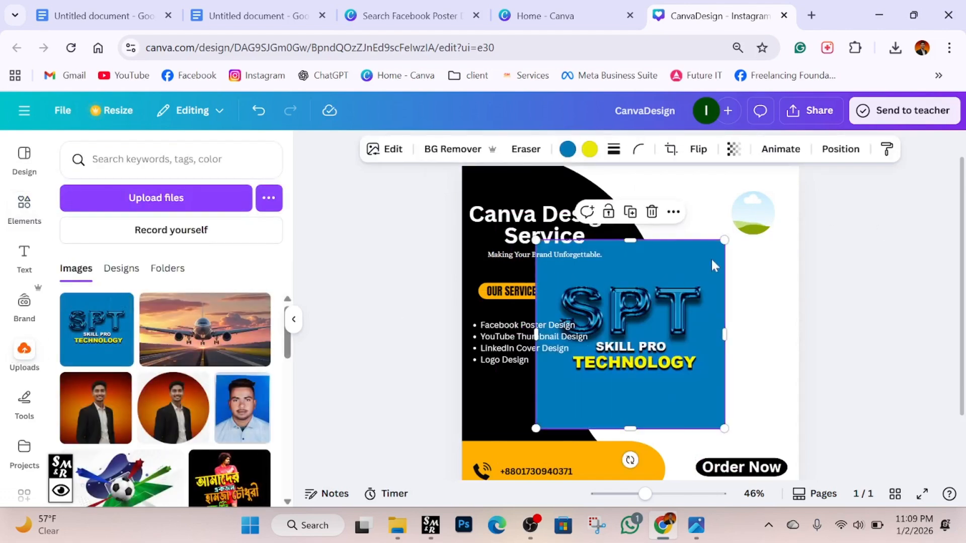
drag(724, 240, 637, 328)
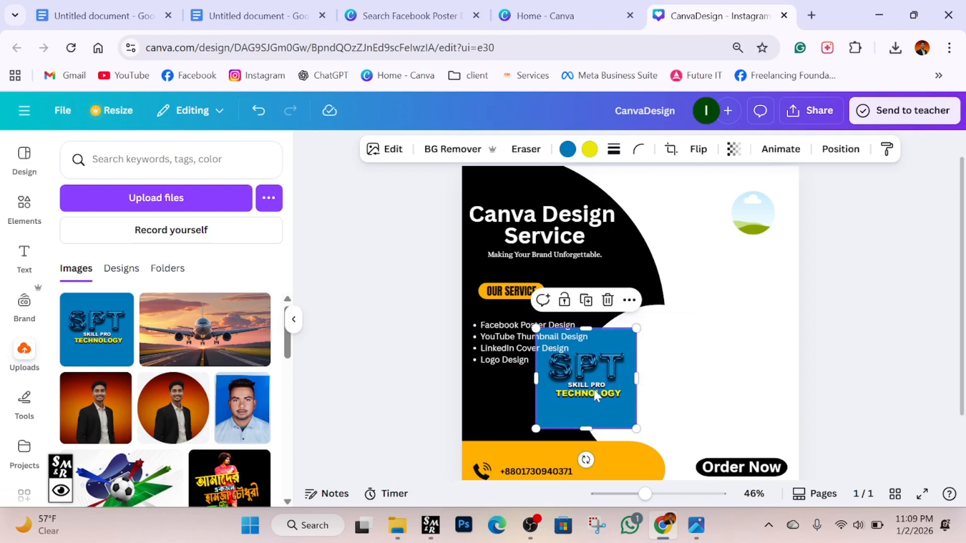
drag(594, 388, 755, 232)
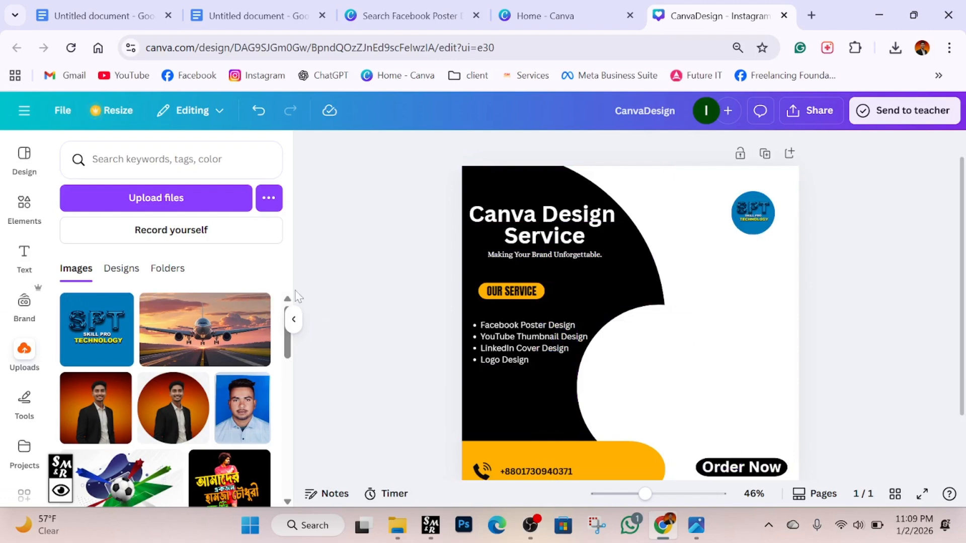
Add a second, large circle frame sized and positioned in the arc's curve above the orange bar.
click(20, 211)
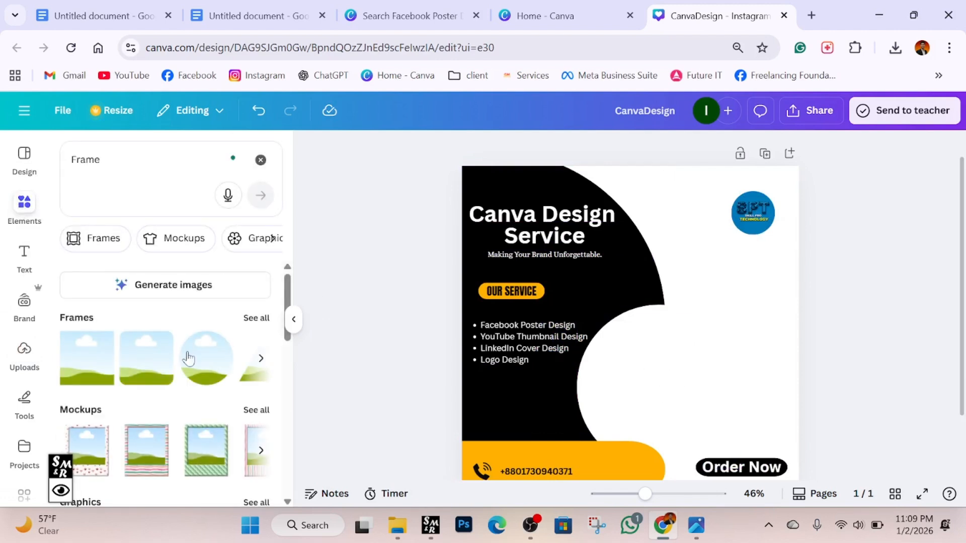
click(218, 367)
drag(615, 326, 652, 385)
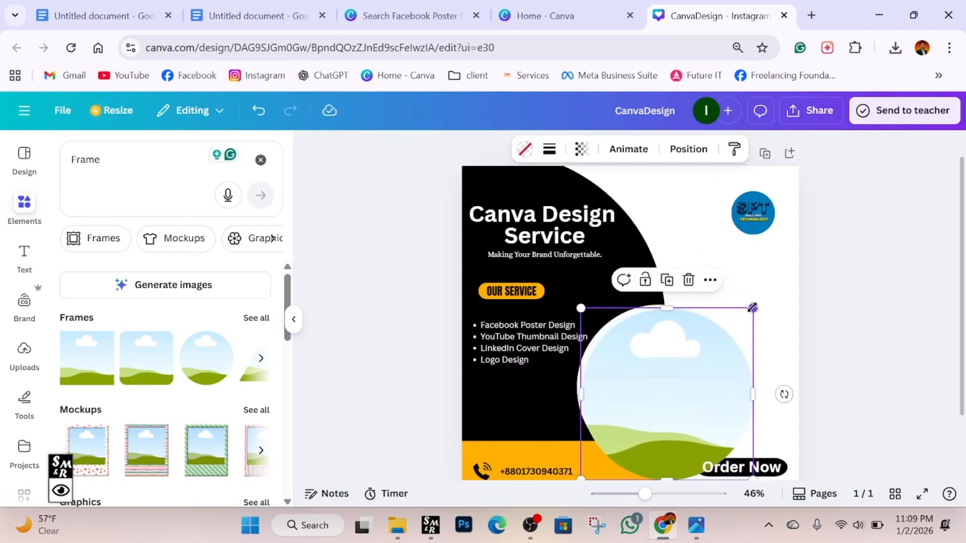
drag(752, 307, 711, 351)
drag(640, 436, 633, 405)
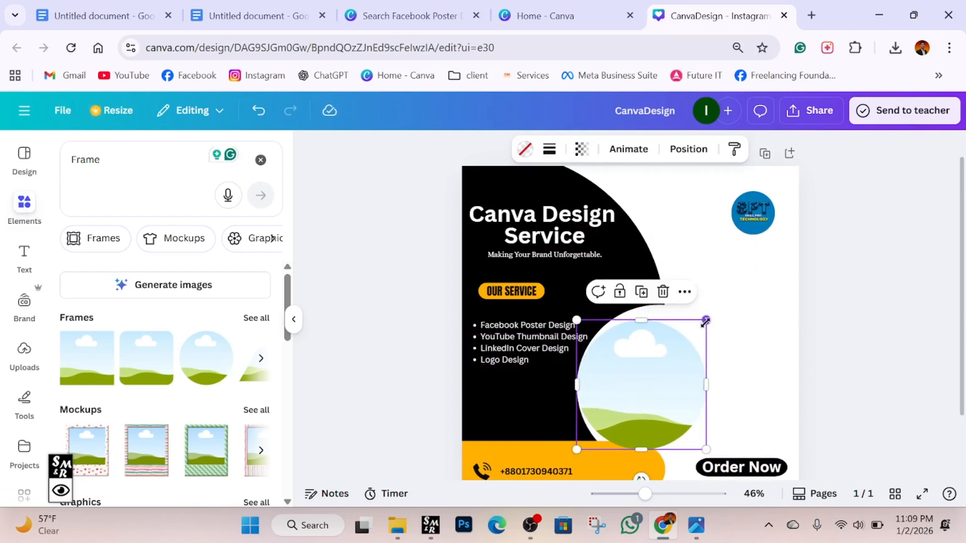
drag(705, 322, 718, 307)
drag(646, 369, 658, 374)
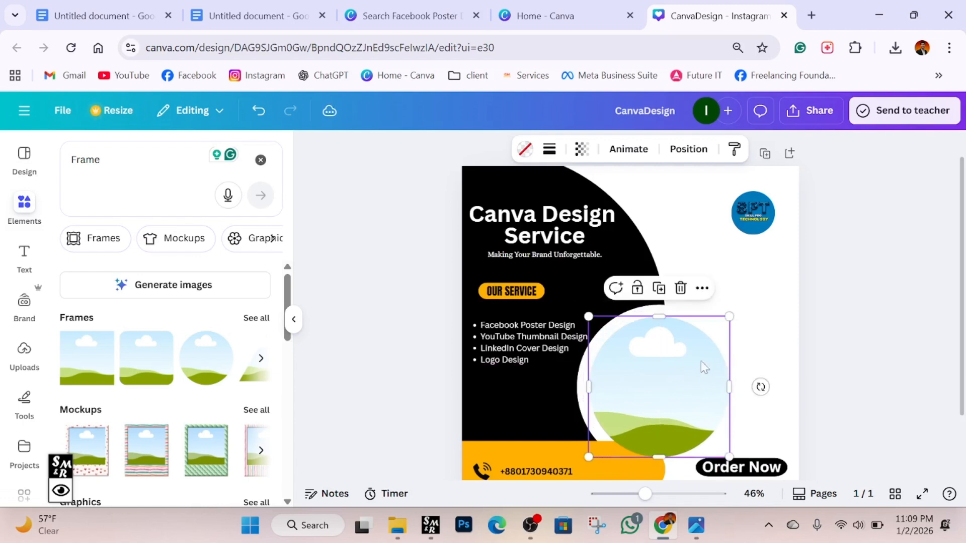
drag(729, 317, 742, 305)
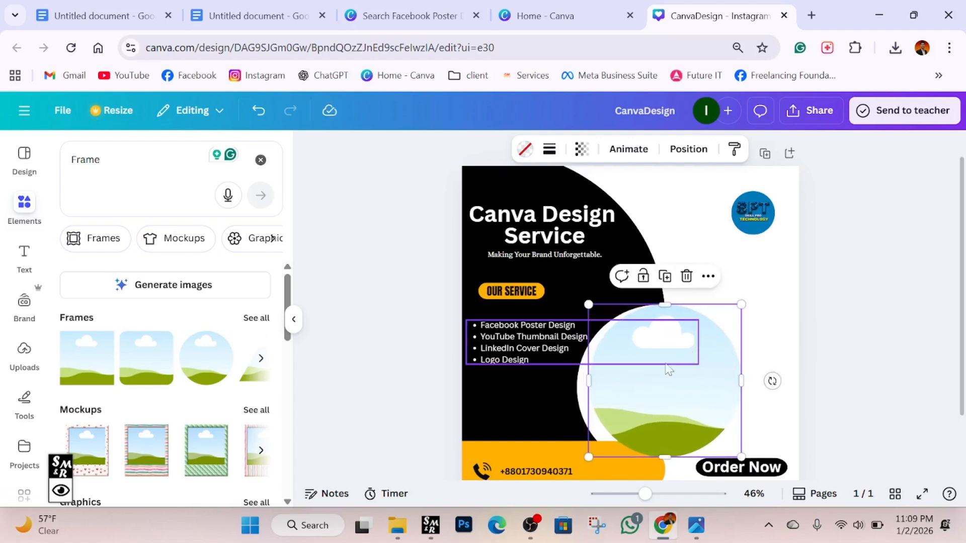
drag(681, 390, 673, 389)
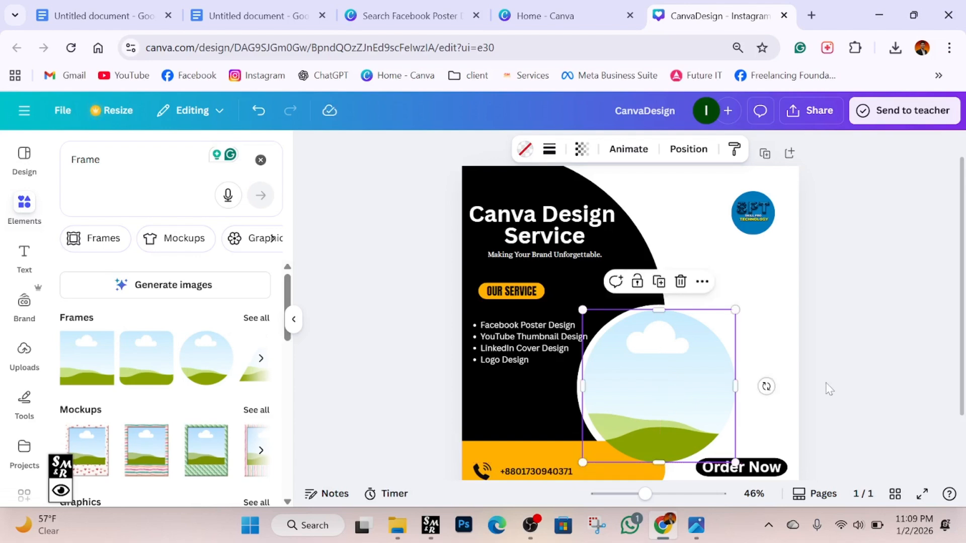
click(826, 390)
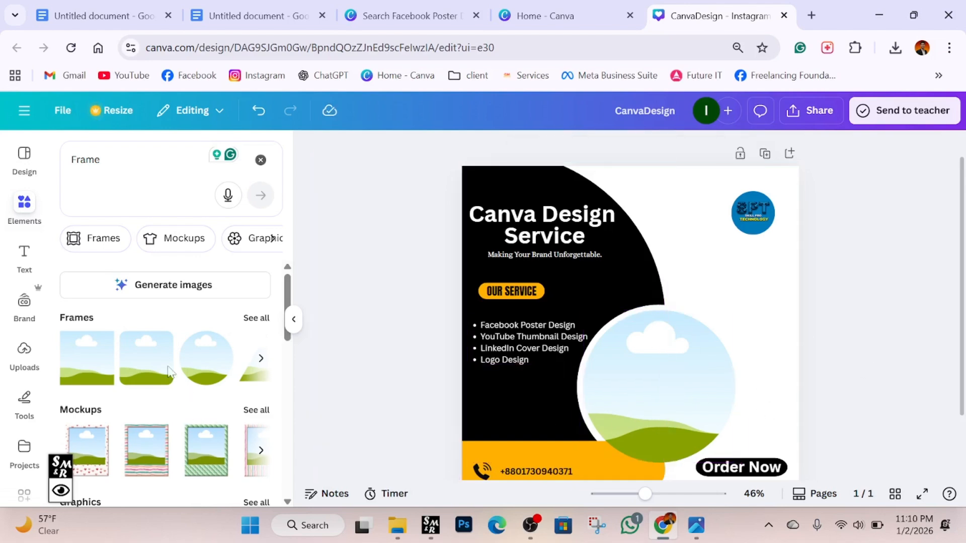
Drop the uploaded portrait of the man in a dark suit into the large circle frame.
click(16, 358)
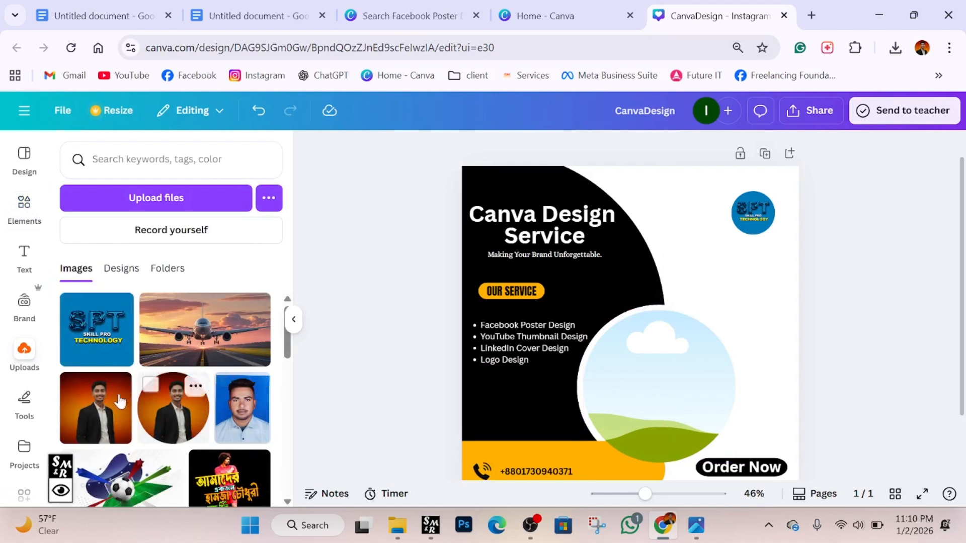
drag(105, 410, 594, 379)
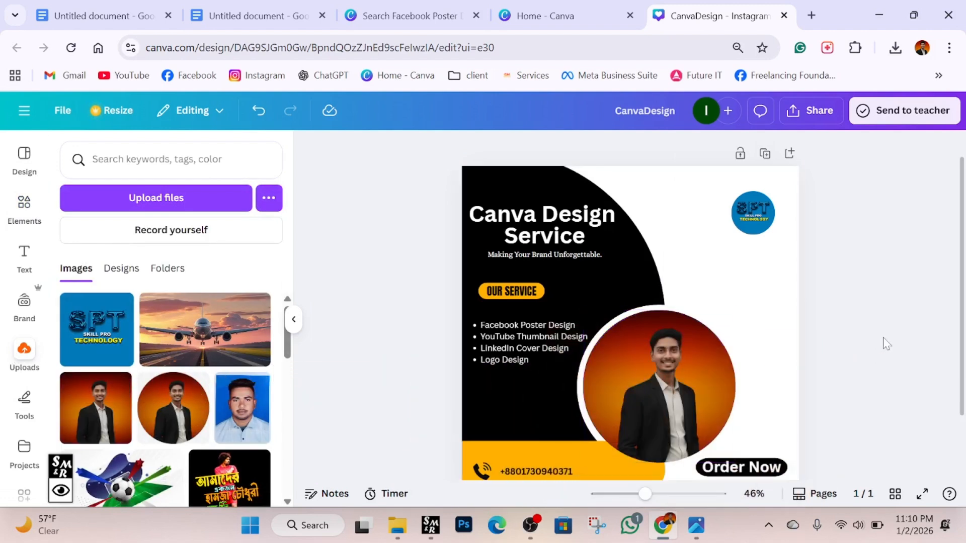
scroll(830, 358, down, 2)
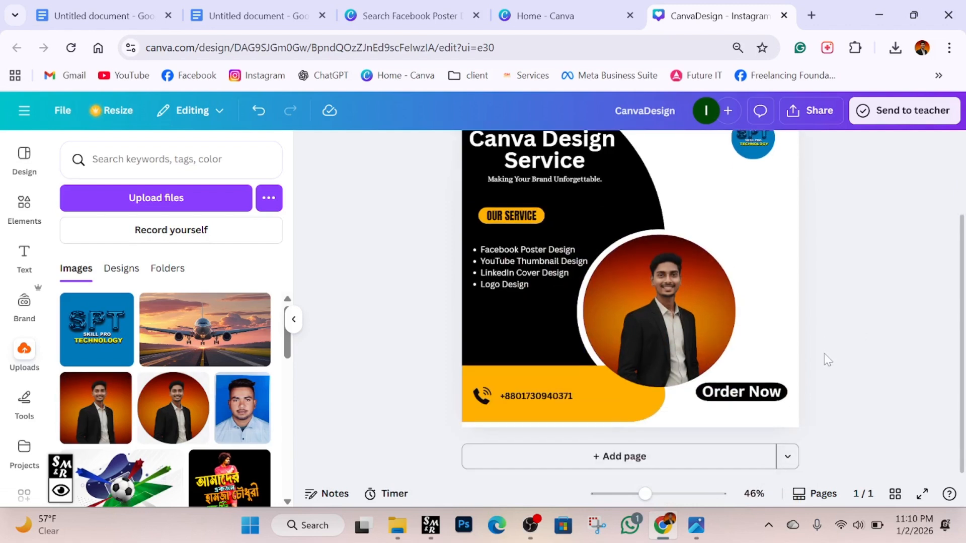
click(297, 322)
scroll(757, 373, up, 2)
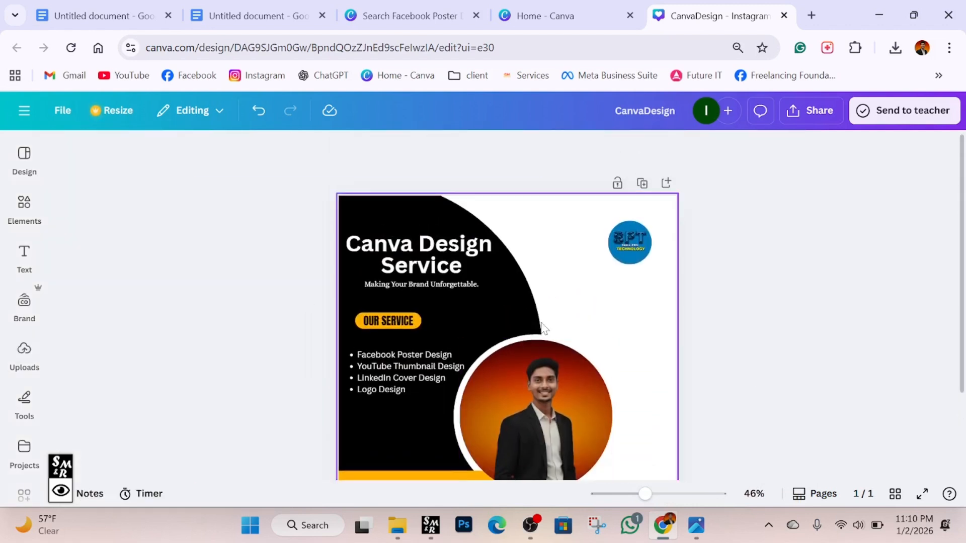
scroll(542, 323, down, 2)
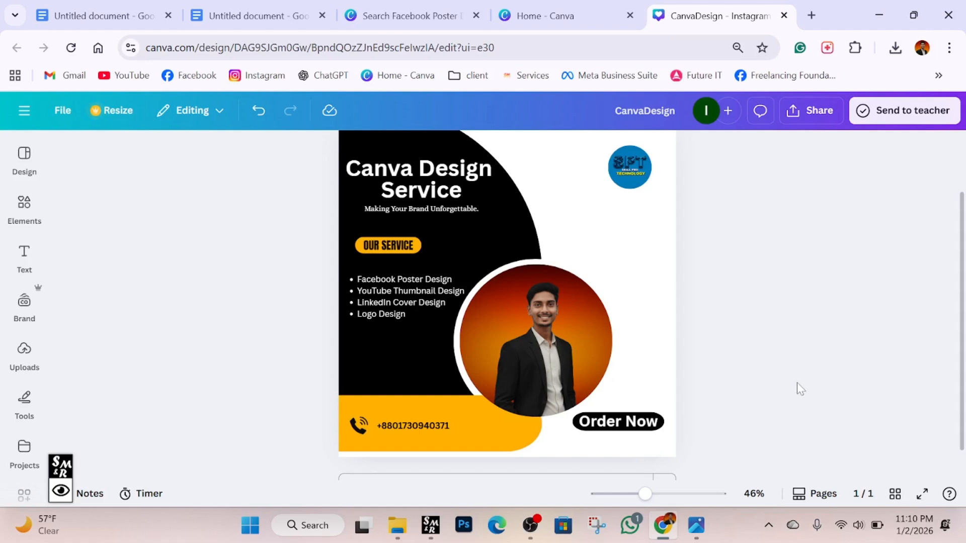
Download the poster as a 1080 × 1080 PNG named CanvaDesign.
click(811, 111)
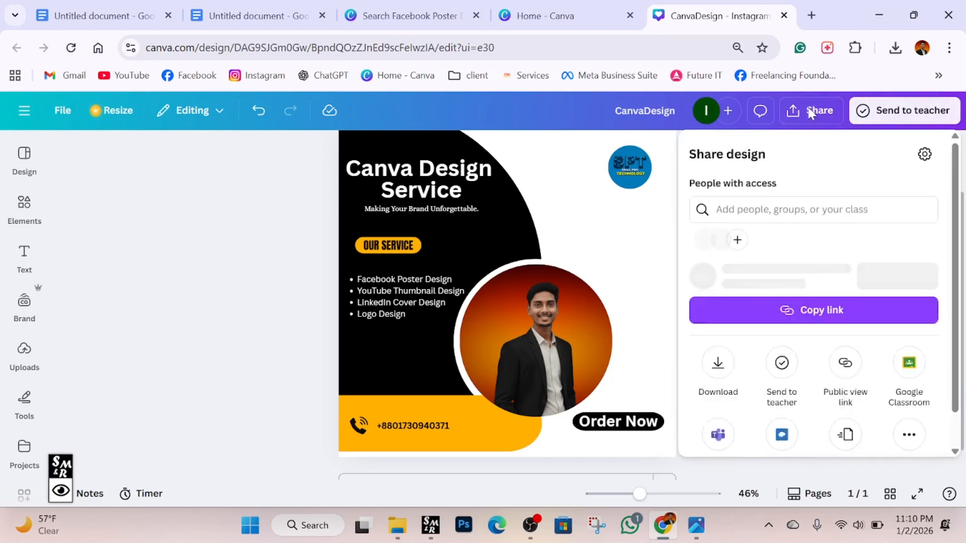
click(718, 391)
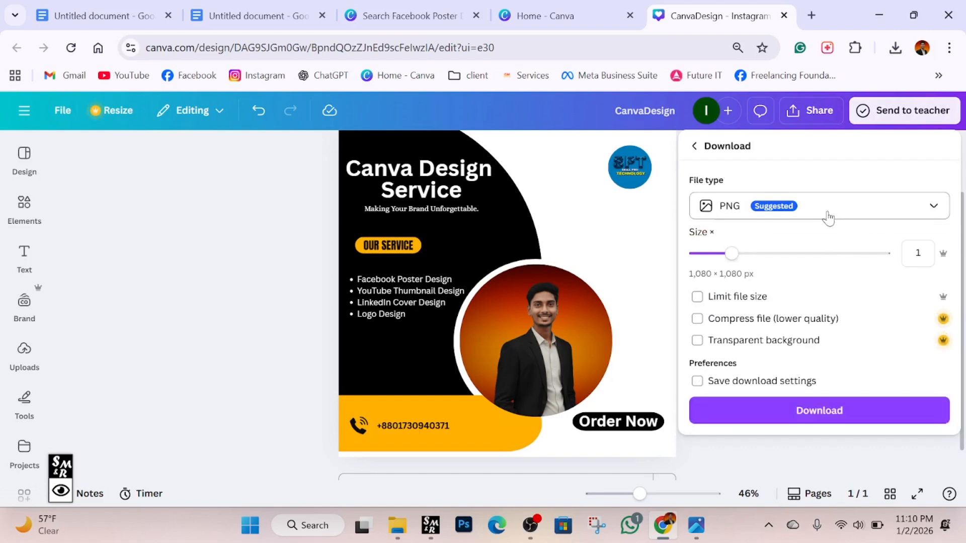
click(830, 412)
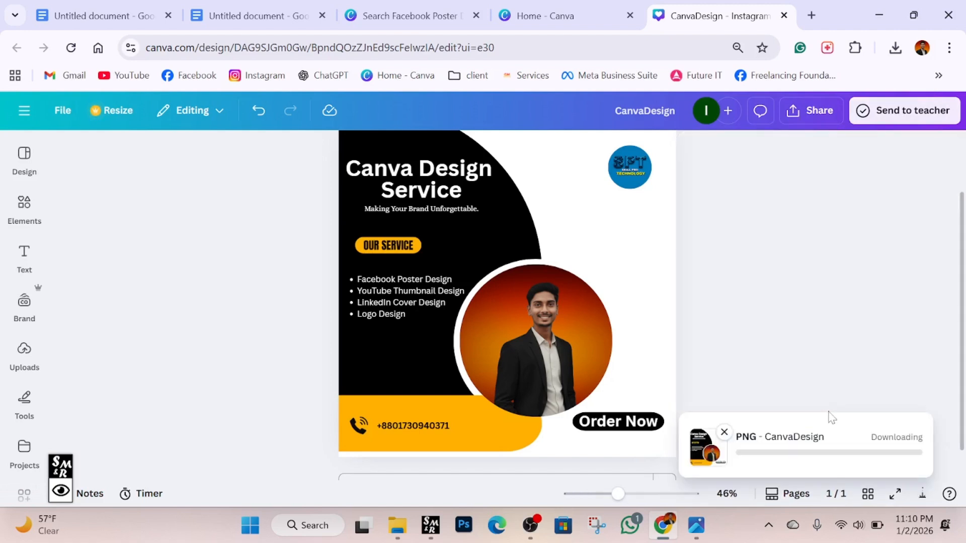